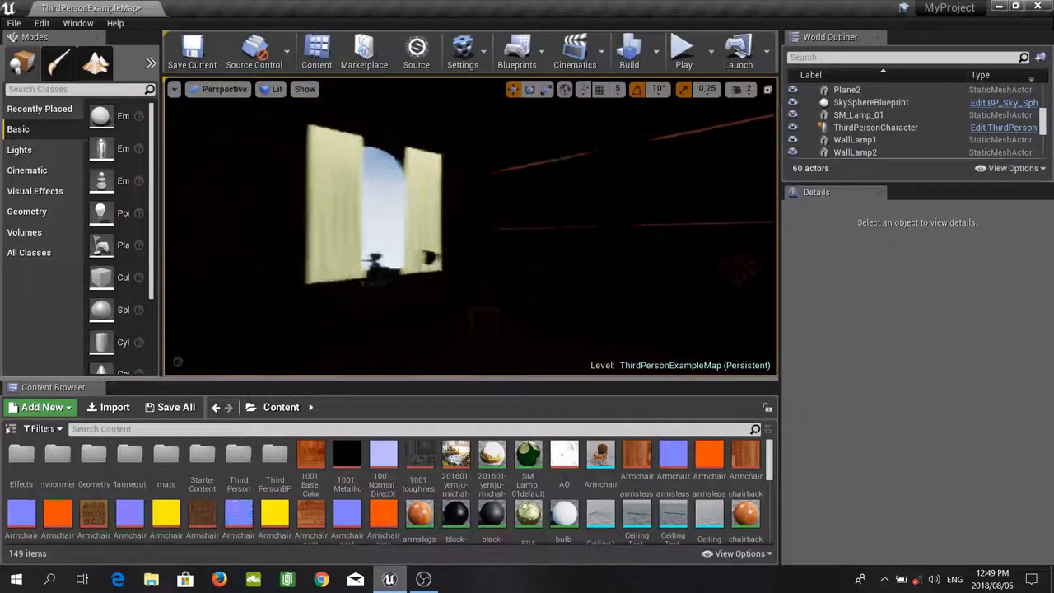
# Inspect the dark room around the window in Unlit view mode and return the viewport to Lit.
pyautogui.moveTo(383, 229)
pyautogui.mouseDown(button='right')
pyautogui.moveTo(333, 230)
pyautogui.moveTo(352, 230)
pyautogui.mouseUp(button='right')
pyautogui.press('s')
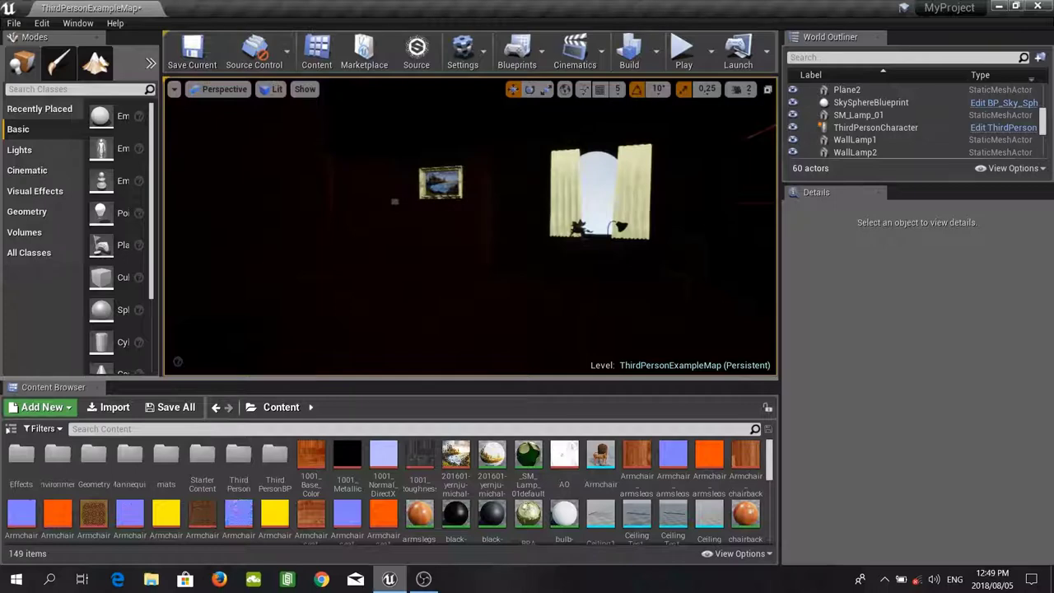
pyautogui.click(271, 92)
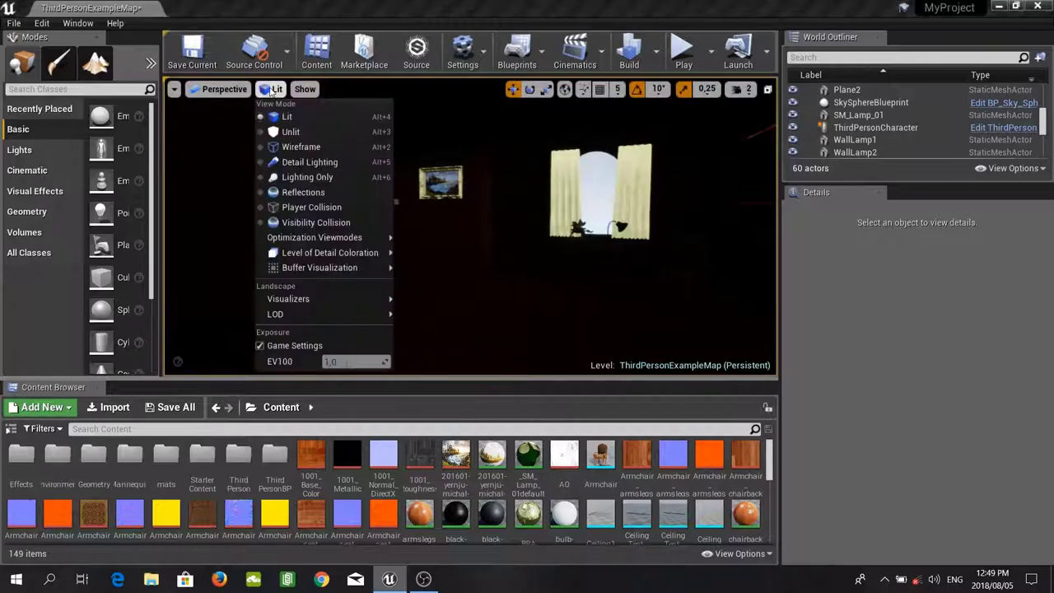
pyautogui.click(287, 133)
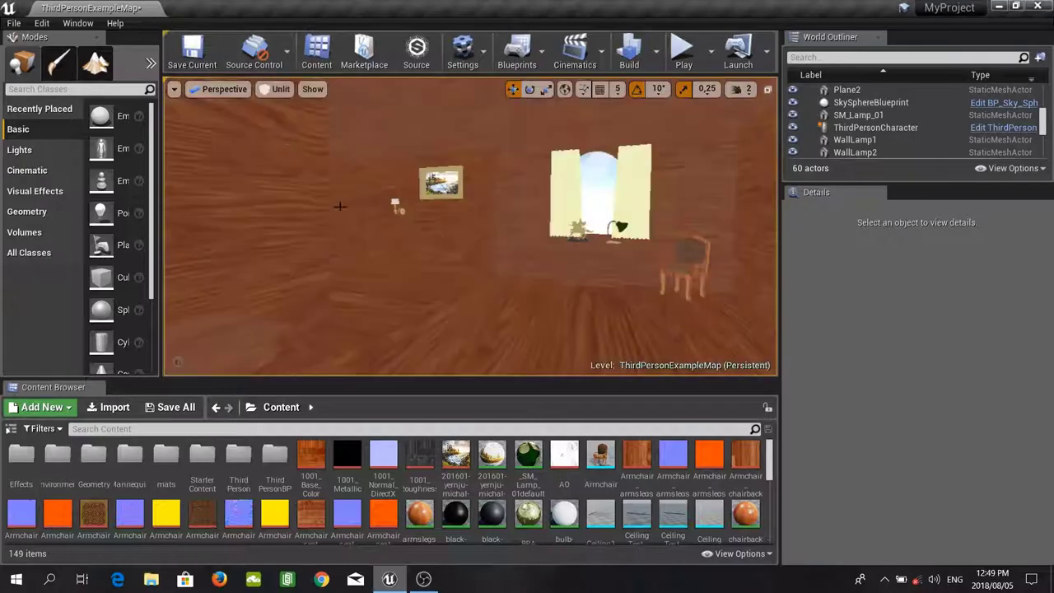
pyautogui.moveTo(403, 260)
pyautogui.mouseDown(button='right')
pyautogui.moveTo(622, 258)
pyautogui.moveTo(603, 239)
pyautogui.moveTo(746, 247)
pyautogui.moveTo(412, 234)
pyautogui.moveTo(420, 237)
pyautogui.moveTo(387, 262)
pyautogui.moveTo(360, 230)
pyautogui.mouseUp(button='right')
pyautogui.click(277, 90)
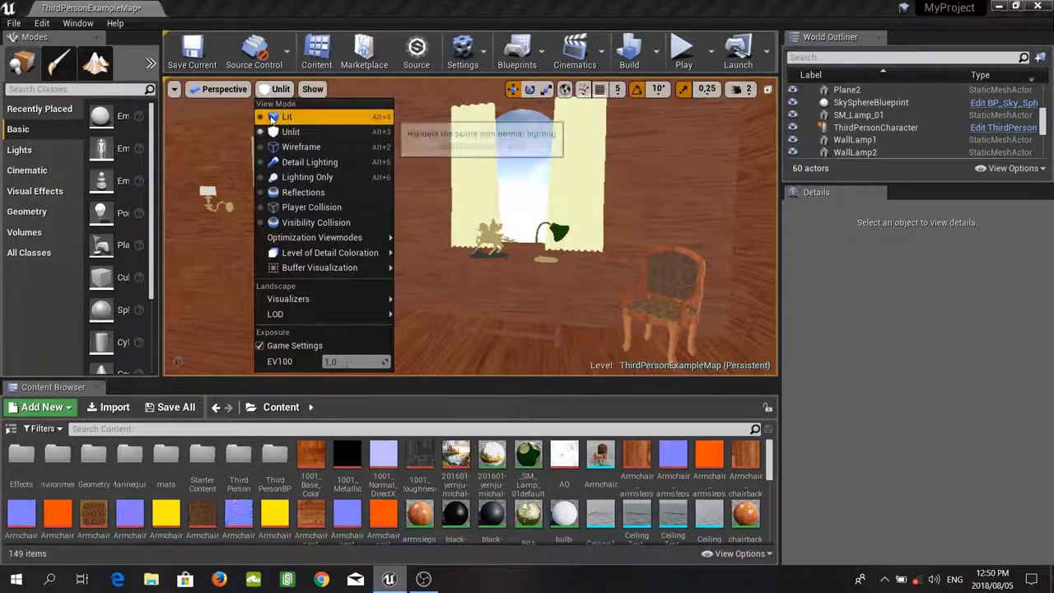
pyautogui.click(276, 114)
pyautogui.moveTo(469, 230); pyautogui.dragTo(502, 231, button='right')
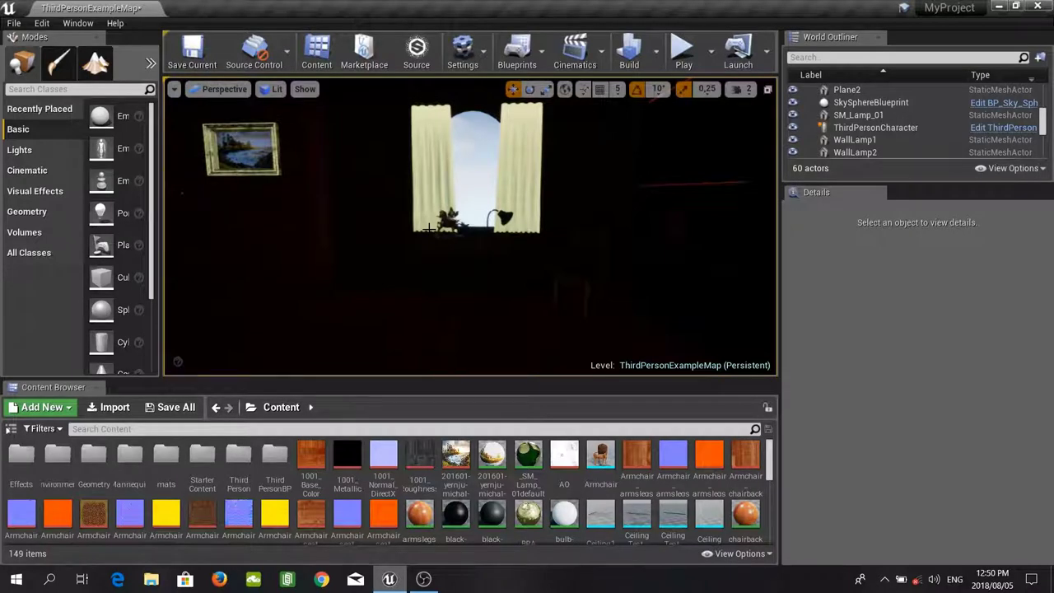
pyautogui.moveTo(453, 205)
pyautogui.mouseDown(button='right')
pyautogui.moveTo(527, 212)
pyautogui.moveTo(427, 205)
pyautogui.mouseUp(button='right')
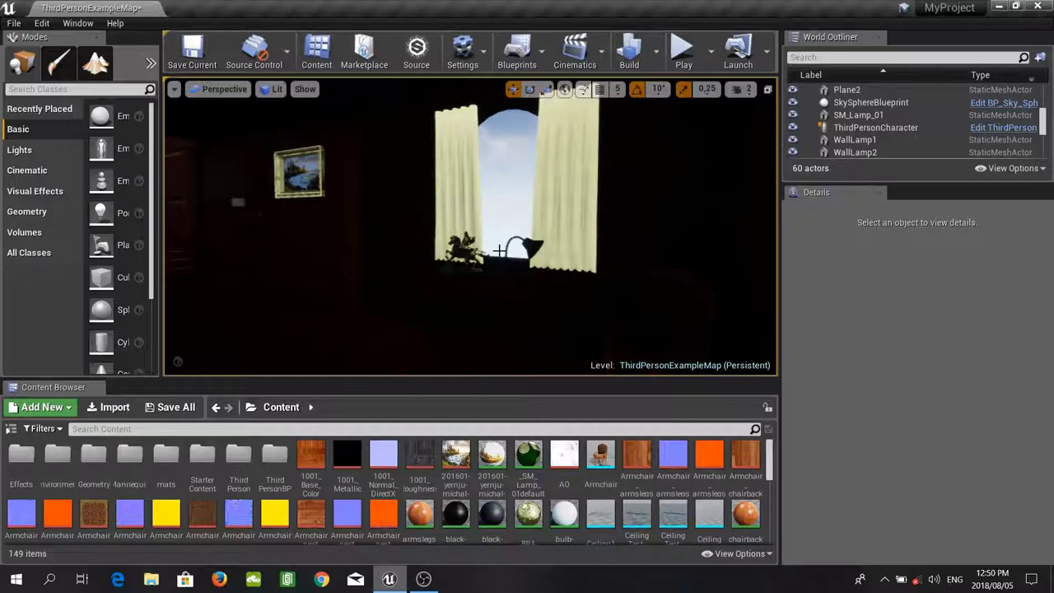
# Show the editor icons and rotate the Light Source directional light to about X 88.5, Y -33.0, Z -85.8 degrees.
pyautogui.press('g')
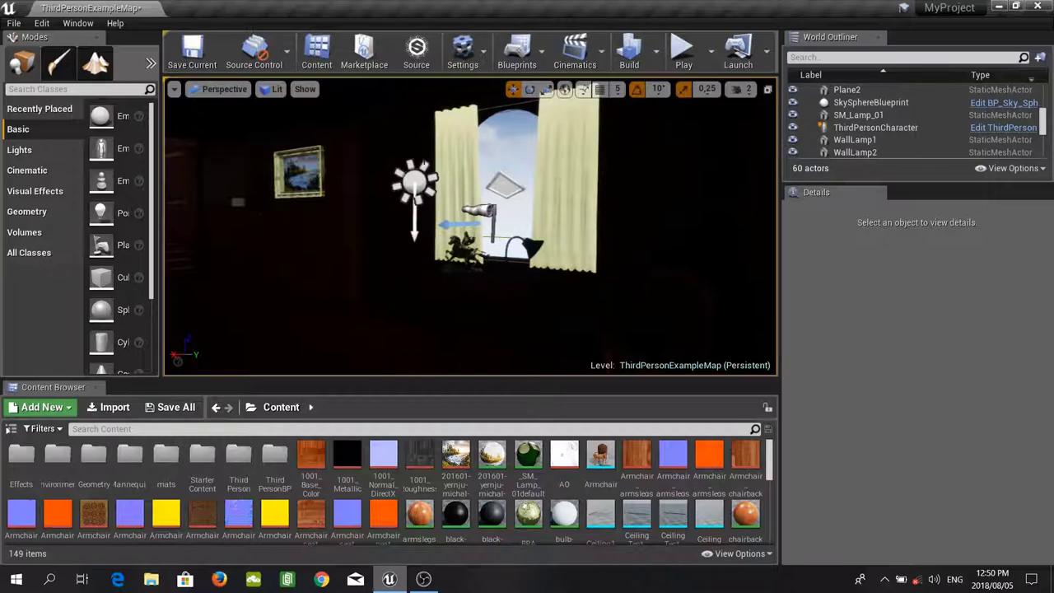
pyautogui.click(414, 181)
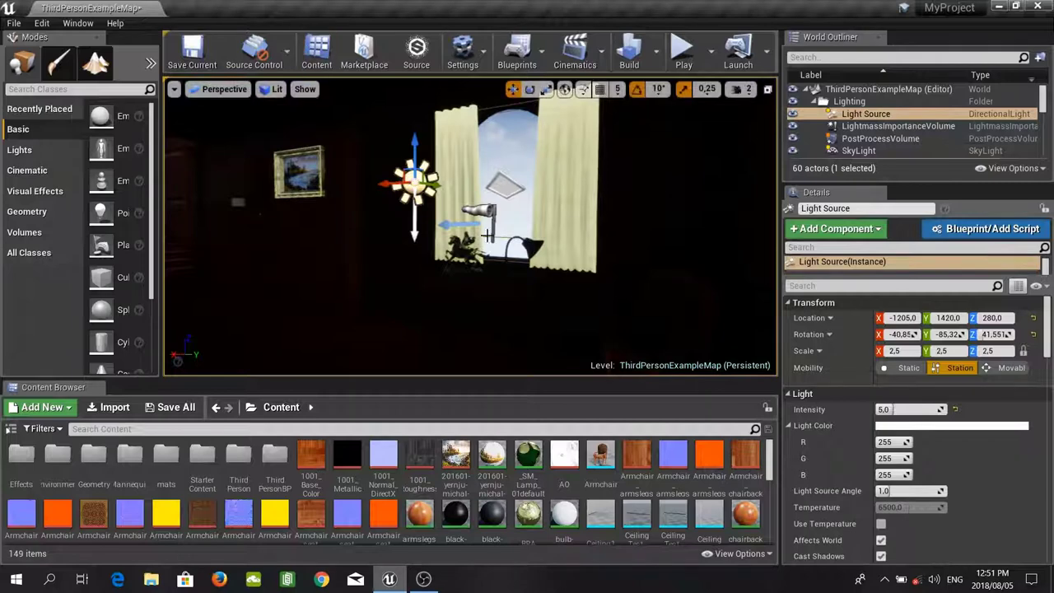
pyautogui.moveTo(466, 191)
pyautogui.mouseDown(button='right')
pyautogui.moveTo(466, 298)
pyautogui.moveTo(455, 222)
pyautogui.moveTo(476, 140)
pyautogui.moveTo(471, 24)
pyautogui.moveTo(455, 178)
pyautogui.moveTo(284, 239)
pyautogui.moveTo(321, 178)
pyautogui.moveTo(467, 190)
pyautogui.mouseUp(button='right')
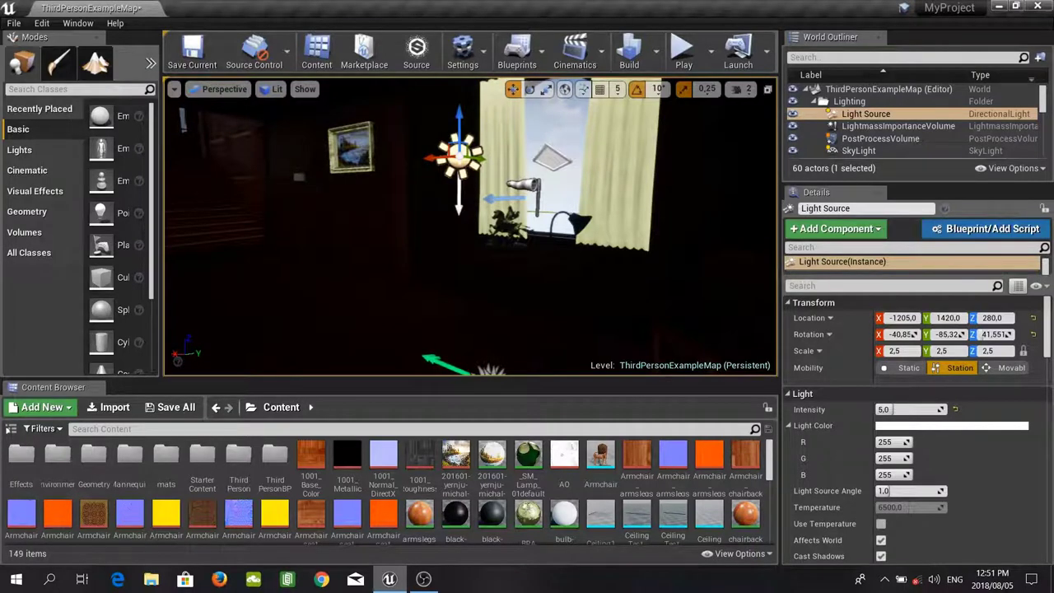
pyautogui.press('e')
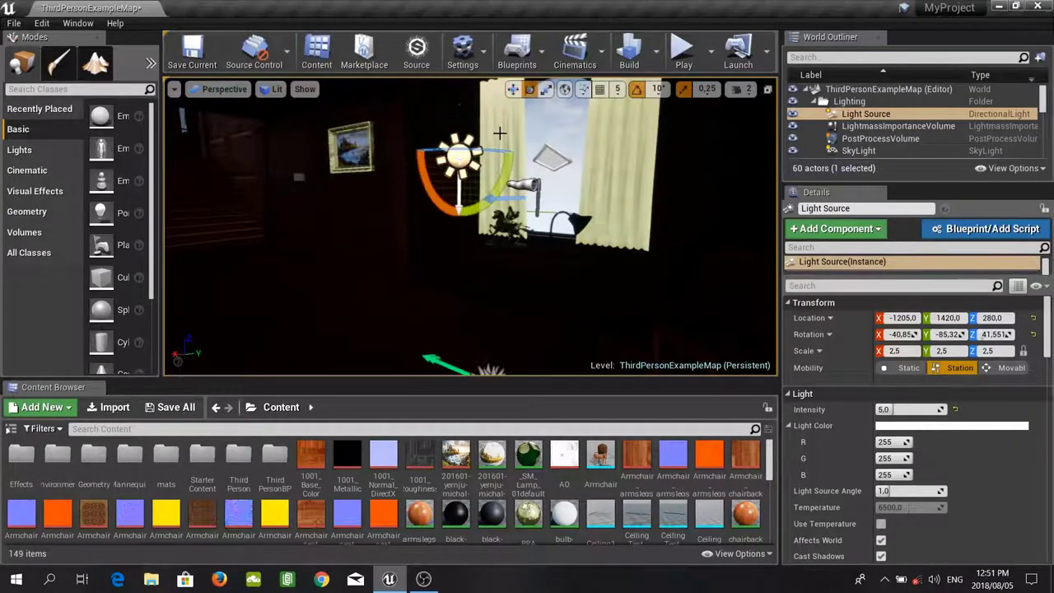
pyautogui.moveTo(437, 208); pyautogui.dragTo(424, 314)
pyautogui.moveTo(535, 251); pyautogui.dragTo(455, 296, button='right')
pyautogui.press('s')
pyautogui.moveTo(552, 367); pyautogui.dragTo(543, 338, button='right')
pyautogui.moveTo(555, 242); pyautogui.dragTo(553, 242, button='right')
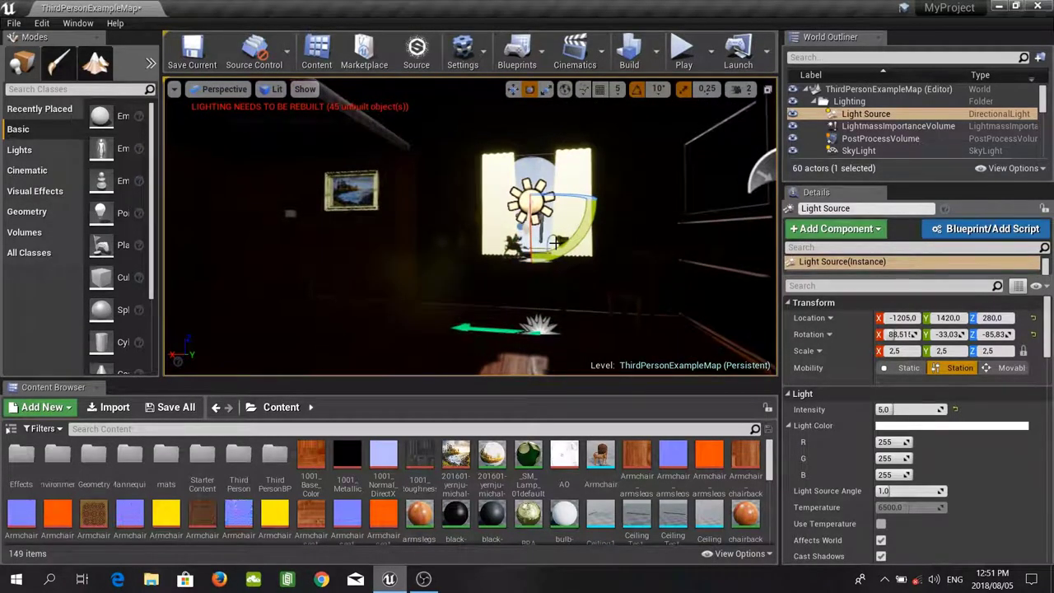
pyautogui.moveTo(556, 242); pyautogui.dragTo(548, 262, button='right')
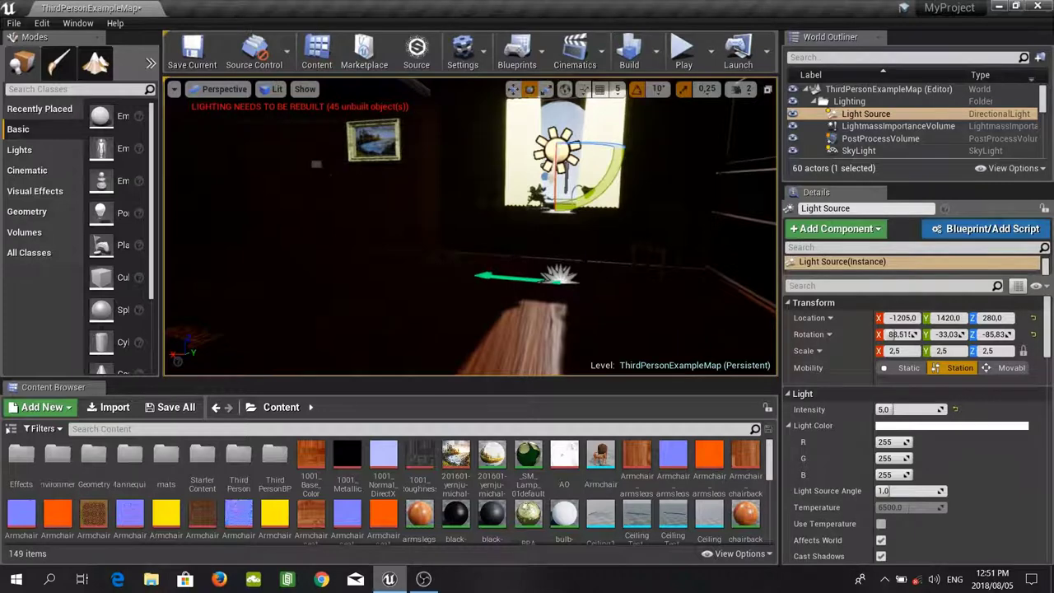
# Build the level at Preview lighting quality and examine the sunlight falling on the hallway floor.
pyautogui.click(659, 56)
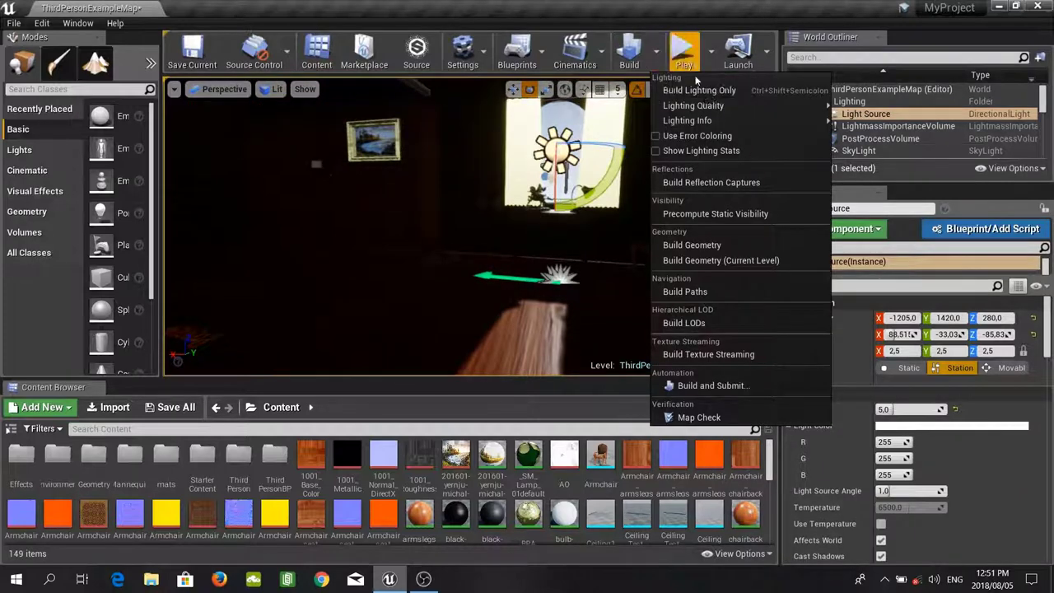
pyautogui.moveTo(716, 106)
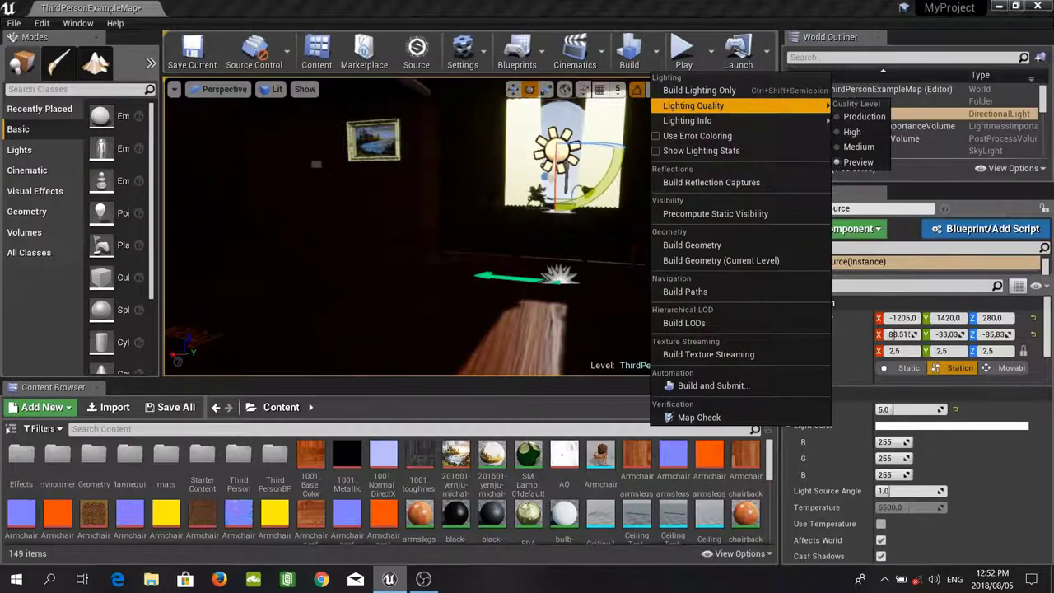
pyautogui.click(629, 51)
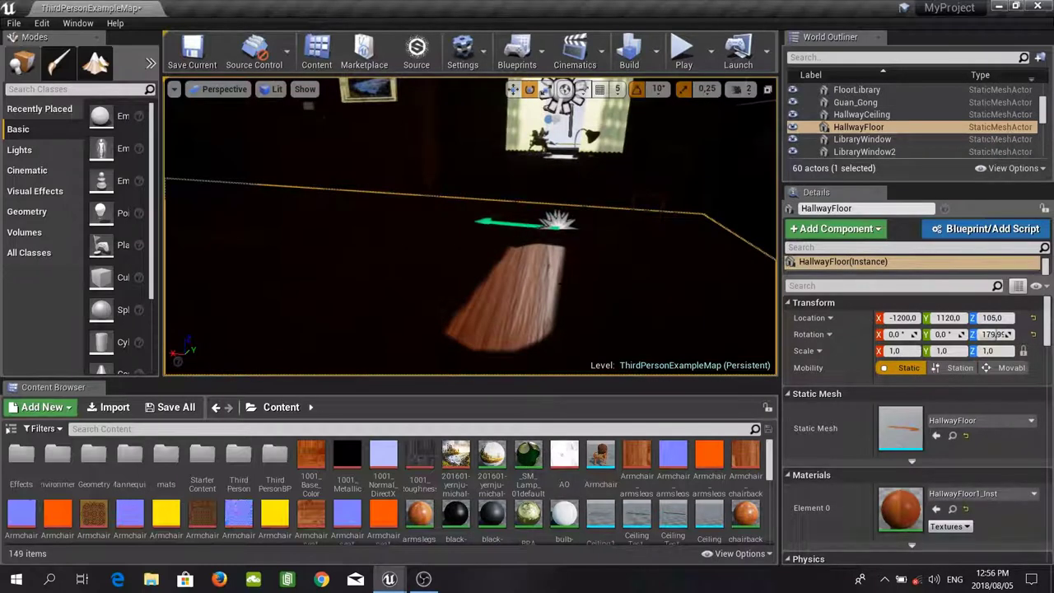
pyautogui.moveTo(560, 284)
pyautogui.mouseDown(button='right')
pyautogui.moveTo(613, 252)
pyautogui.moveTo(316, 247)
pyautogui.moveTo(495, 245)
pyautogui.mouseUp(button='right')
pyautogui.moveTo(345, 247)
pyautogui.mouseDown(button='right')
pyautogui.moveTo(396, 276)
pyautogui.moveTo(430, 273)
pyautogui.moveTo(367, 288)
pyautogui.moveTo(379, 290)
pyautogui.moveTo(379, 273)
pyautogui.moveTo(365, 252)
pyautogui.mouseUp(button='right')
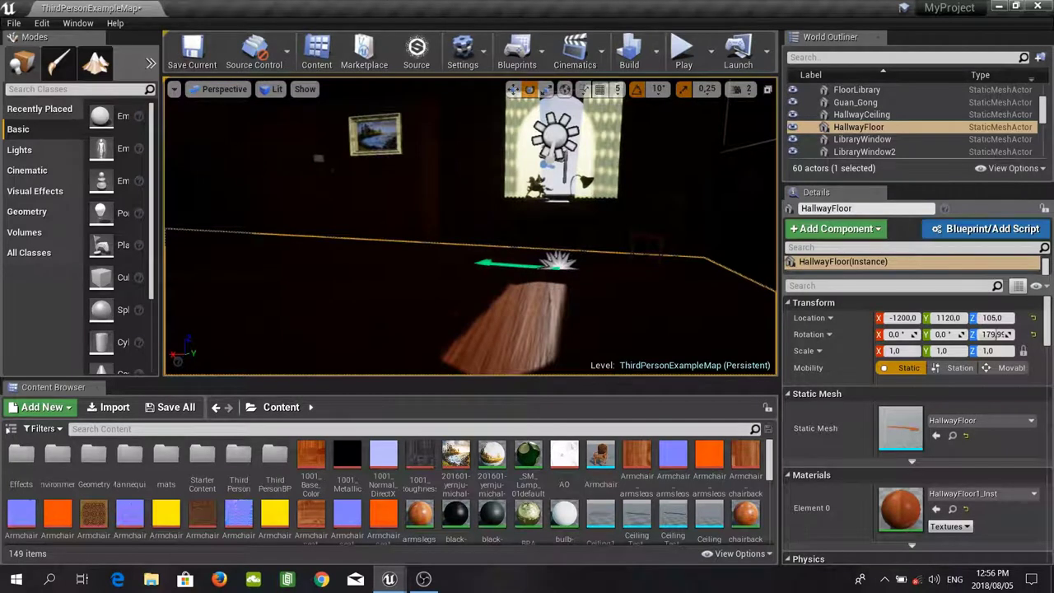
pyautogui.moveTo(366, 252); pyautogui.dragTo(361, 270, button='right')
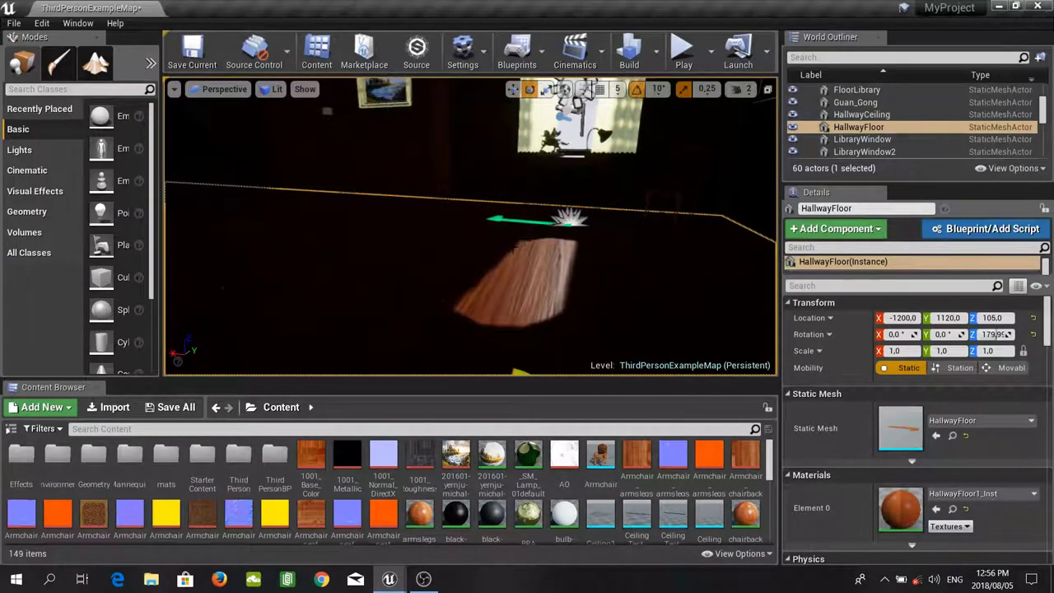
pyautogui.moveTo(558, 300); pyautogui.dragTo(565, 274, button='right')
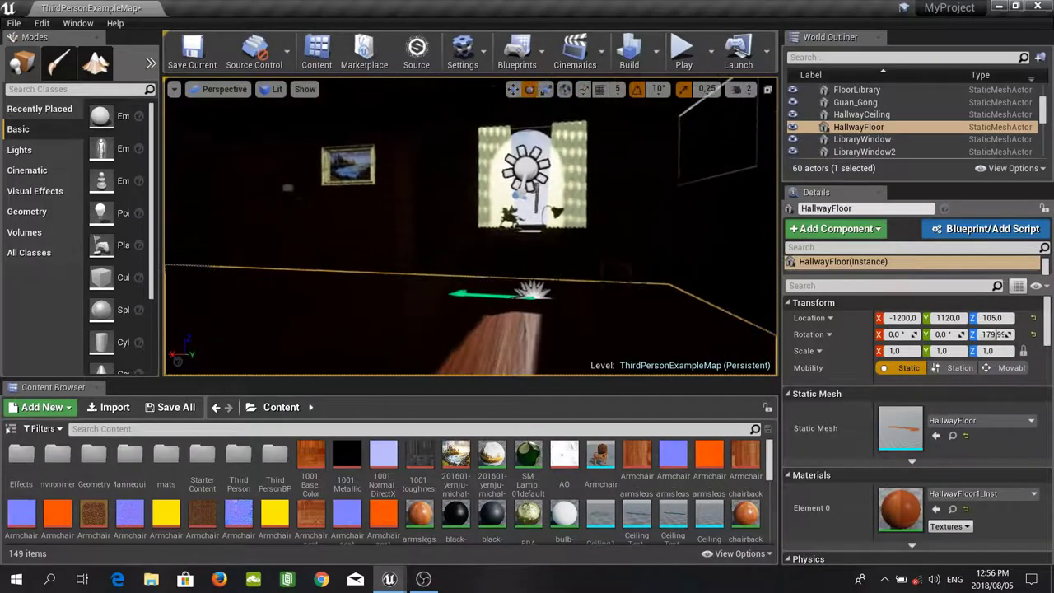
pyautogui.moveTo(506, 177); pyautogui.dragTo(507, 210, button='right')
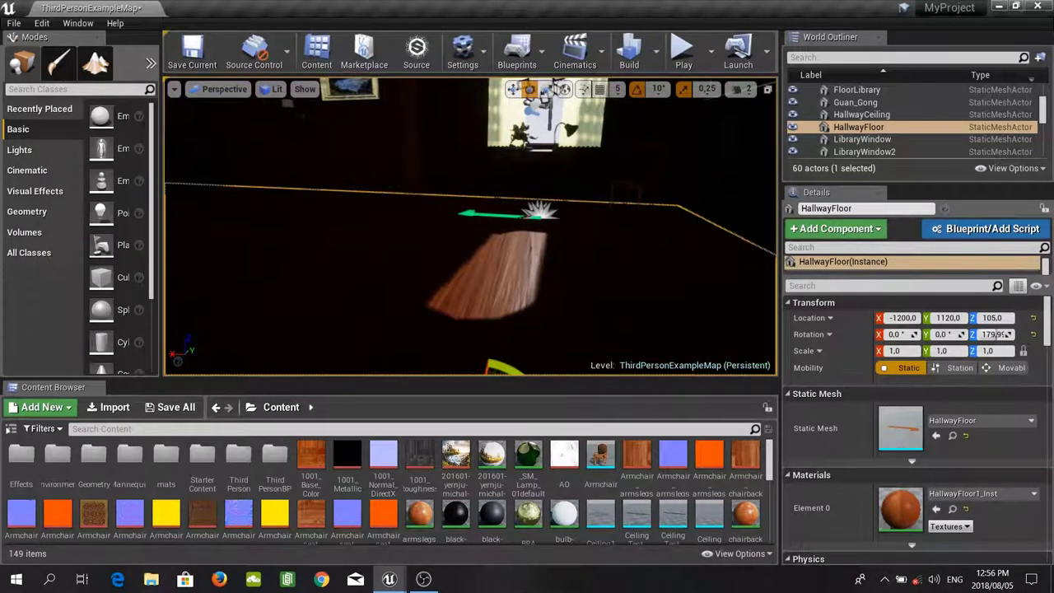
pyautogui.moveTo(506, 210); pyautogui.dragTo(507, 185, button='right')
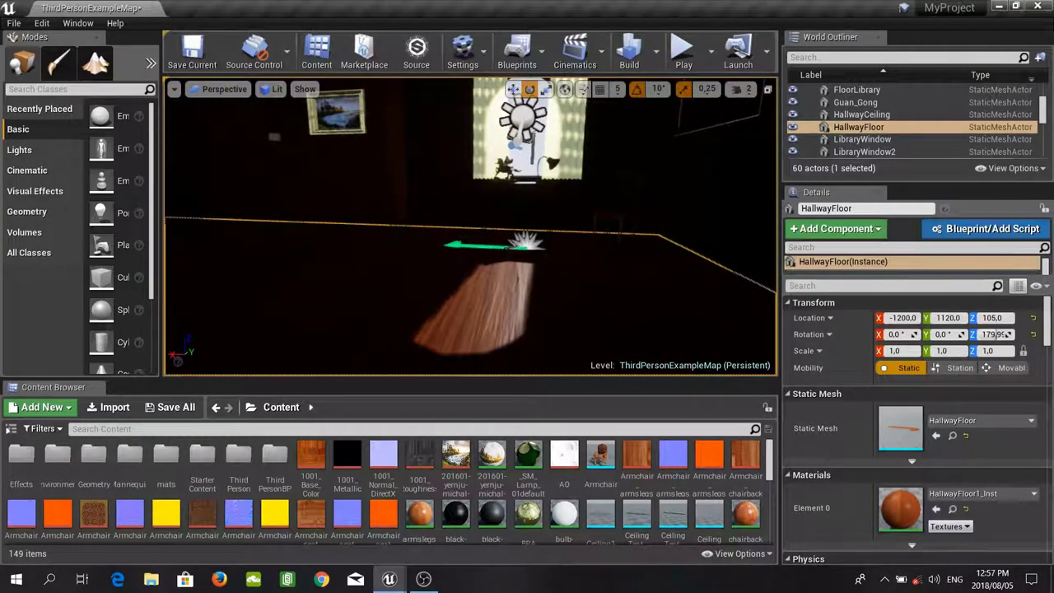
# List the placeable light types with their full names readable and select the directional light near the window.
pyautogui.click(41, 150)
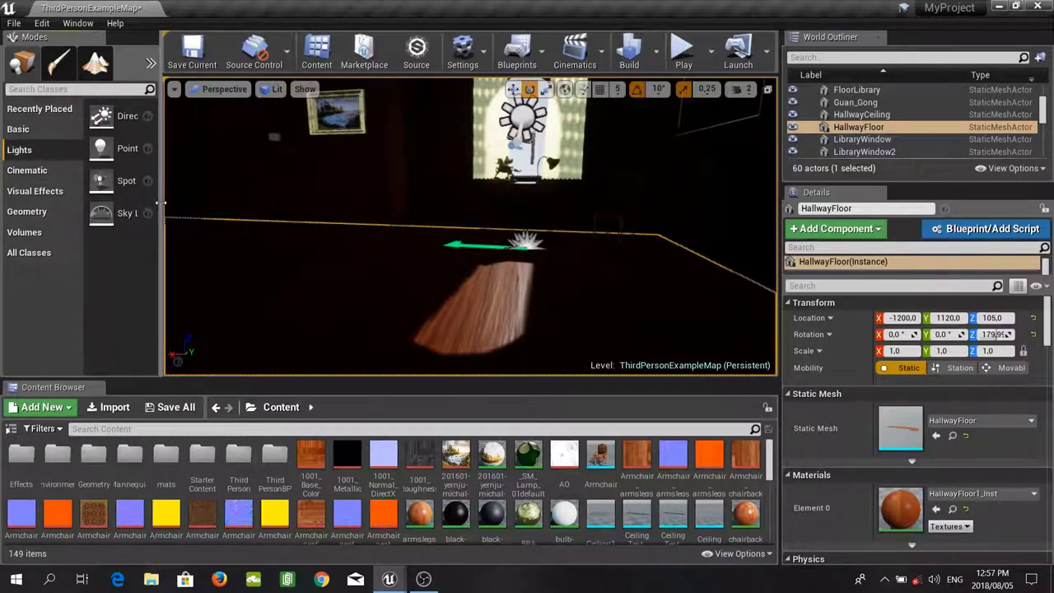
pyautogui.moveTo(170, 203); pyautogui.dragTo(220, 202)
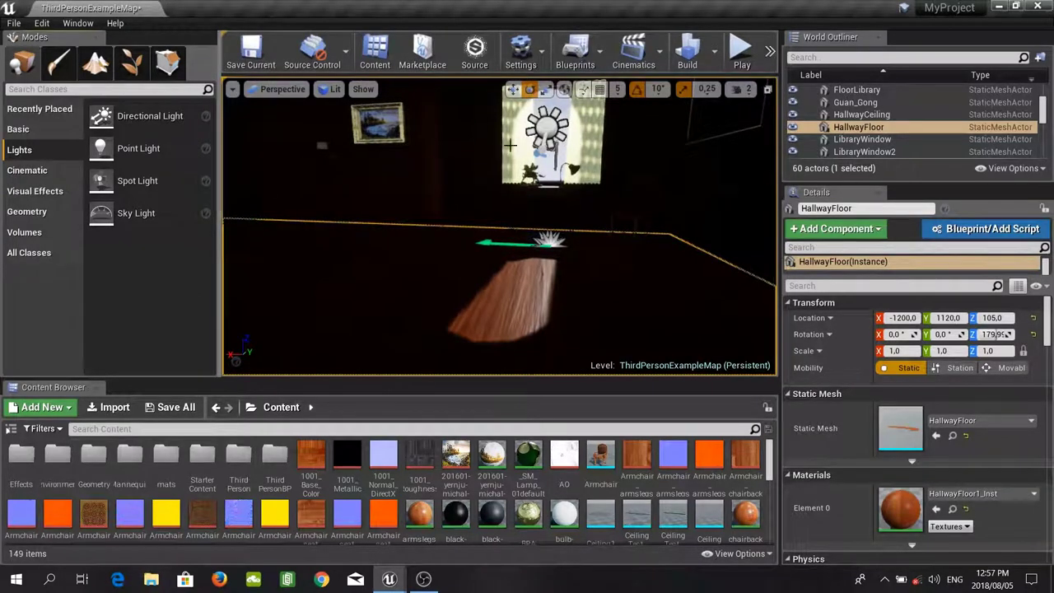
pyautogui.click(553, 128)
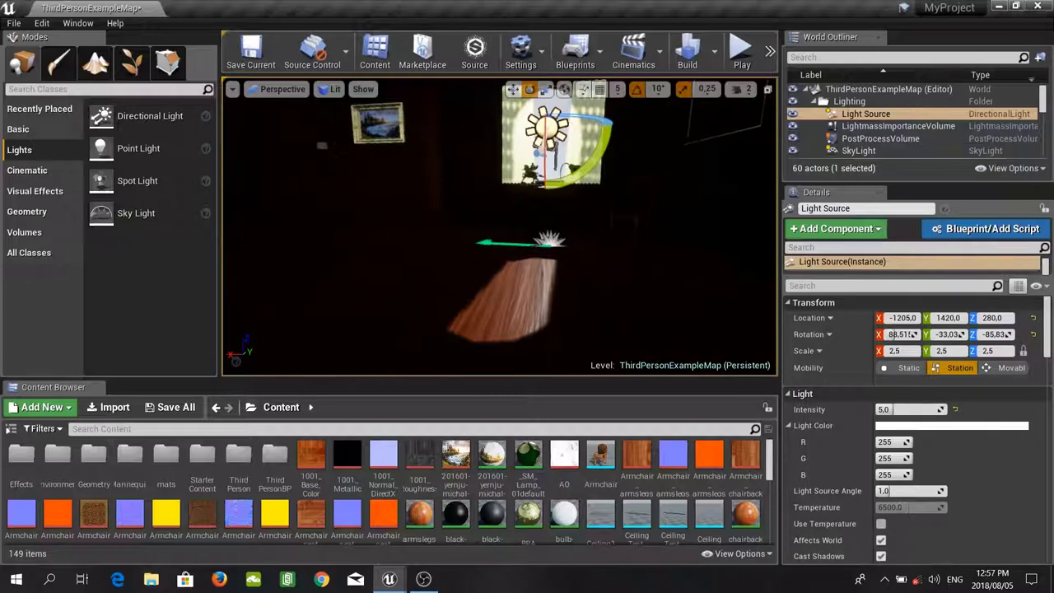
# Find the wall lamp near the staircase and select it.
pyautogui.moveTo(499, 239); pyautogui.dragTo(231, 217, button='right')
pyautogui.press('w')
pyautogui.moveTo(308, 219); pyautogui.dragTo(314, 219, button='right')
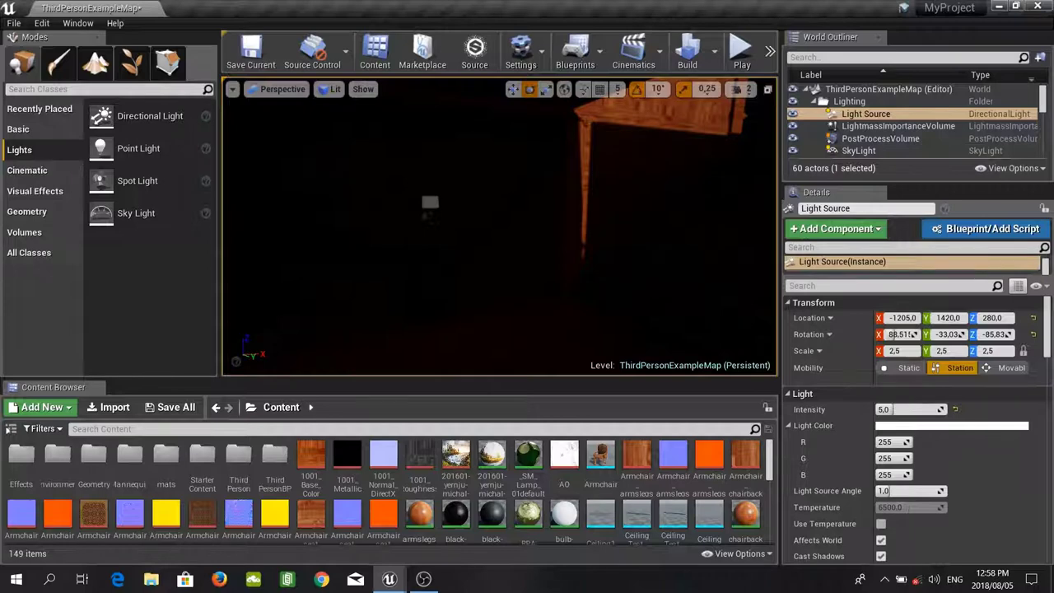
pyautogui.moveTo(315, 219); pyautogui.dragTo(328, 219, button='right')
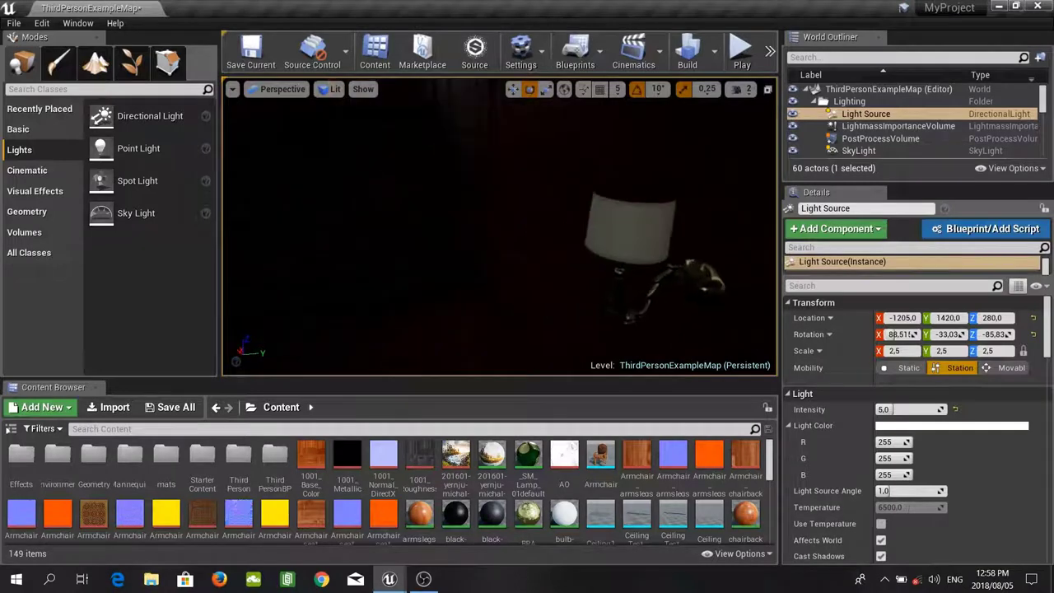
pyautogui.click(630, 232)
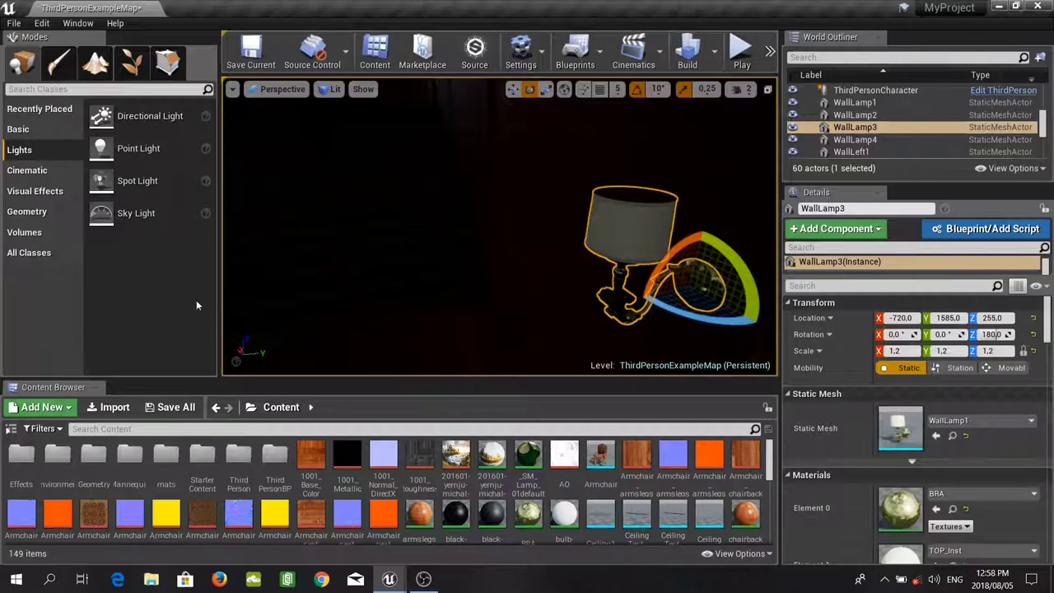
pyautogui.moveTo(136, 150); pyautogui.dragTo(457, 369)
pyautogui.moveTo(458, 369); pyautogui.dragTo(692, 354, button='right')
pyautogui.press('s')
pyautogui.moveTo(587, 123); pyautogui.dragTo(576, 173, button='right')
pyautogui.press('Delete')
# Place a point light near the staircase and move it close to the wall lamp, to about X -669, Y 1580, Z 238.
pyautogui.moveTo(138, 148); pyautogui.dragTo(550, 337)
pyautogui.moveTo(550, 338); pyautogui.dragTo(519, 326, button='right')
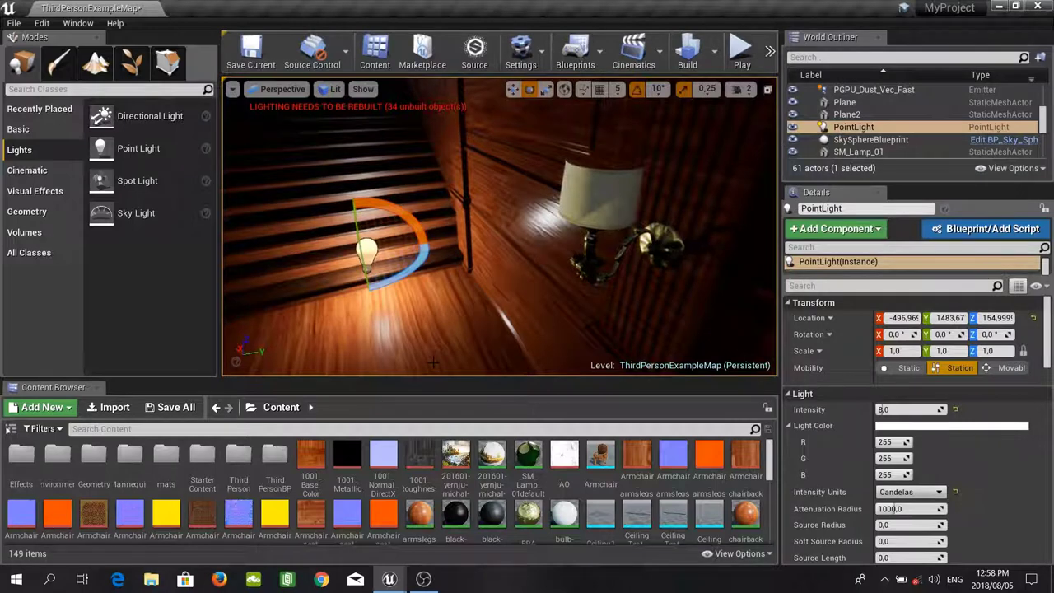
pyautogui.press('w')
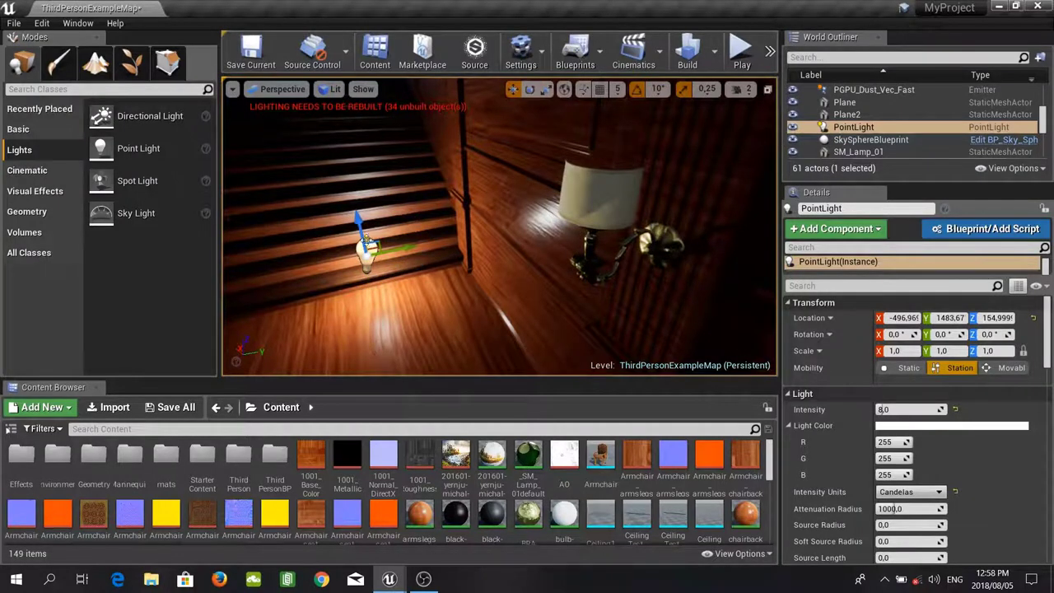
pyautogui.moveTo(370, 247); pyautogui.dragTo(370, 375)
pyautogui.moveTo(458, 298); pyautogui.dragTo(458, 368, button='right')
pyautogui.moveTo(423, 291); pyautogui.dragTo(584, 278)
pyautogui.moveTo(549, 237); pyautogui.dragTo(562, 130)
pyautogui.moveTo(527, 239); pyautogui.dragTo(553, 175, button='right')
pyautogui.moveTo(563, 130); pyautogui.dragTo(562, 131, button='right')
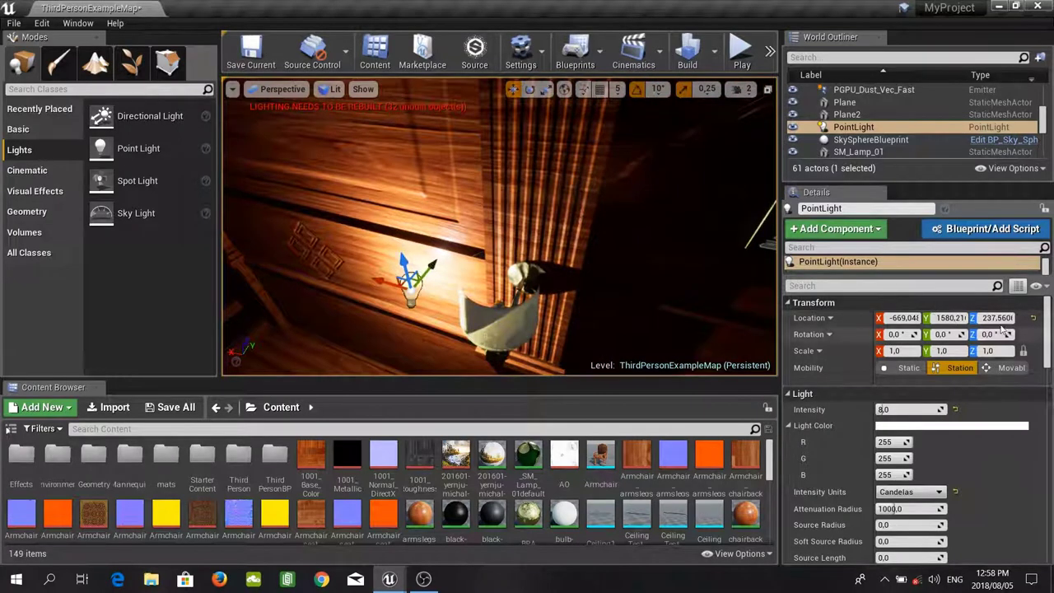
# Set the point light's Z location to 285.
pyautogui.click(998, 317)
pyautogui.write('285')
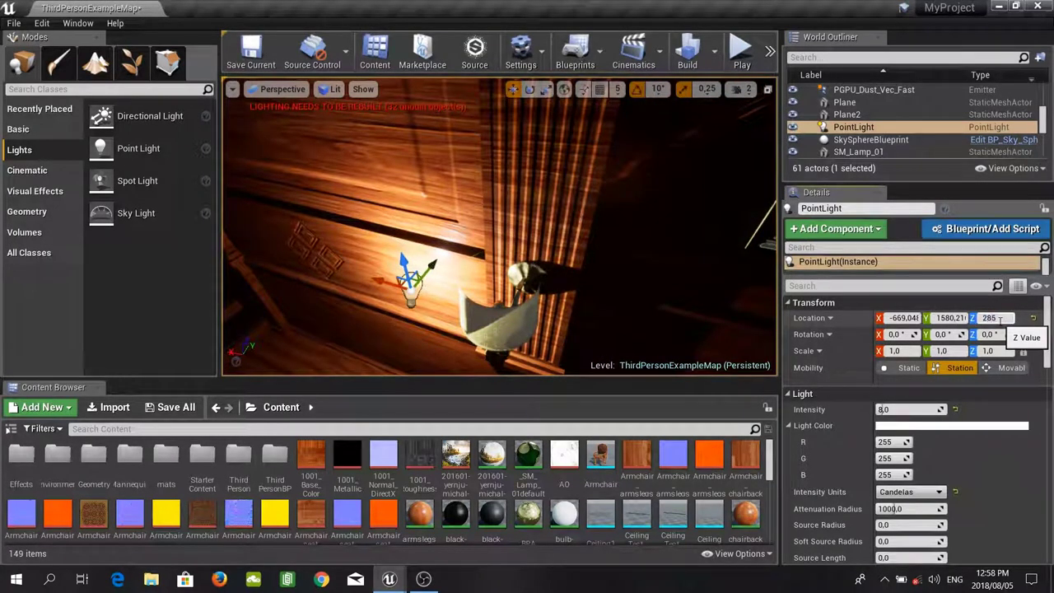
pyautogui.press('Return')
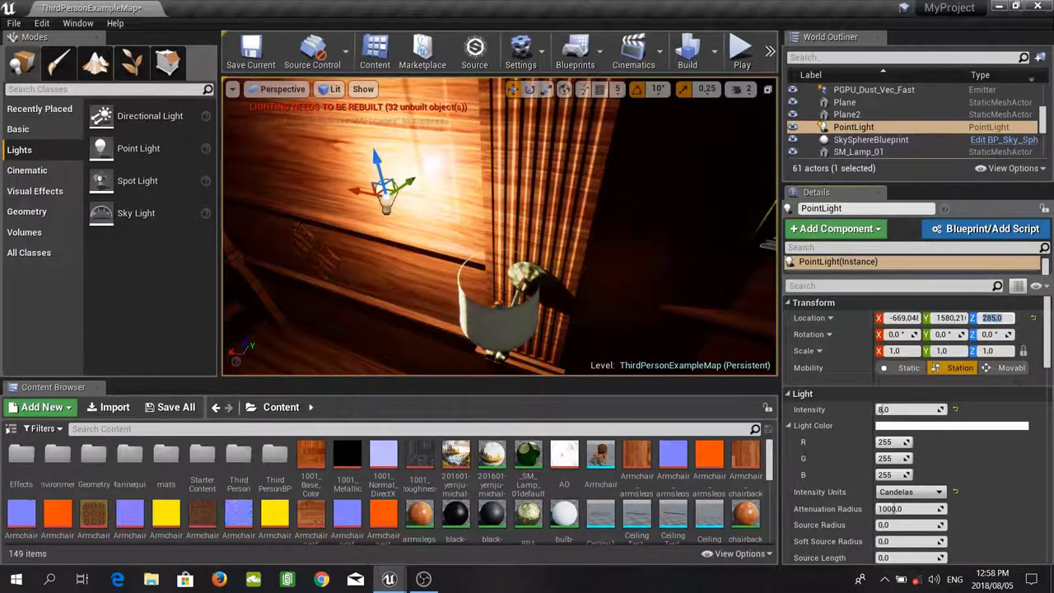
# Move the point light horizontally into the wall lamp's shade, to about X -721, Y 1554.
pyautogui.moveTo(364, 193); pyautogui.dragTo(480, 227)
pyautogui.moveTo(480, 227); pyautogui.dragTo(395, 216, button='right')
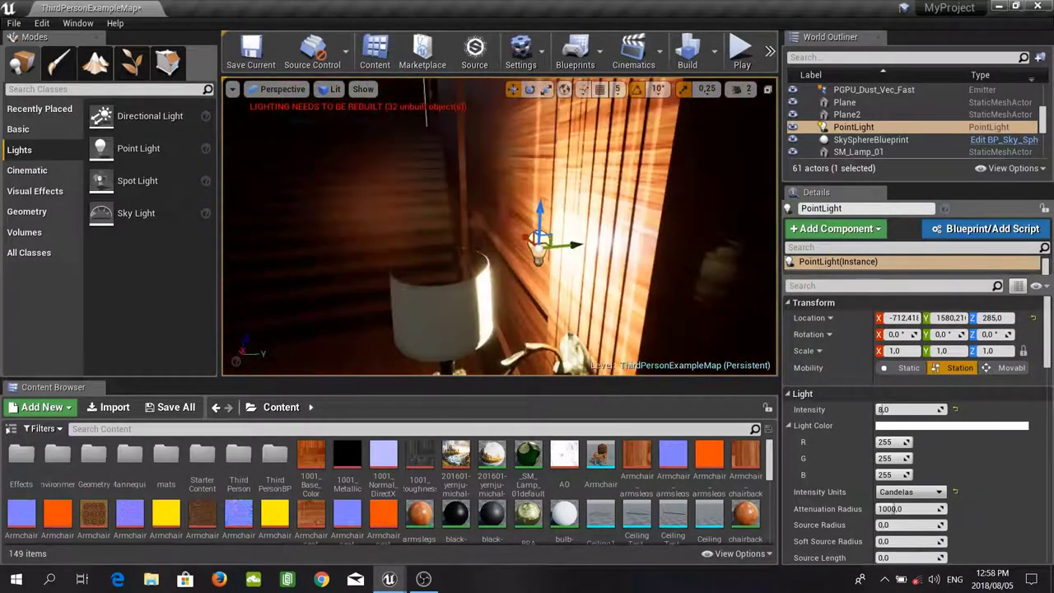
pyautogui.keyDown('shift'); pyautogui.moveTo(580, 241); pyautogui.dragTo(486, 247); pyautogui.keyUp('shift')
pyautogui.moveTo(481, 259); pyautogui.dragTo(571, 301, button='right')
pyautogui.moveTo(446, 224); pyautogui.dragTo(481, 238)
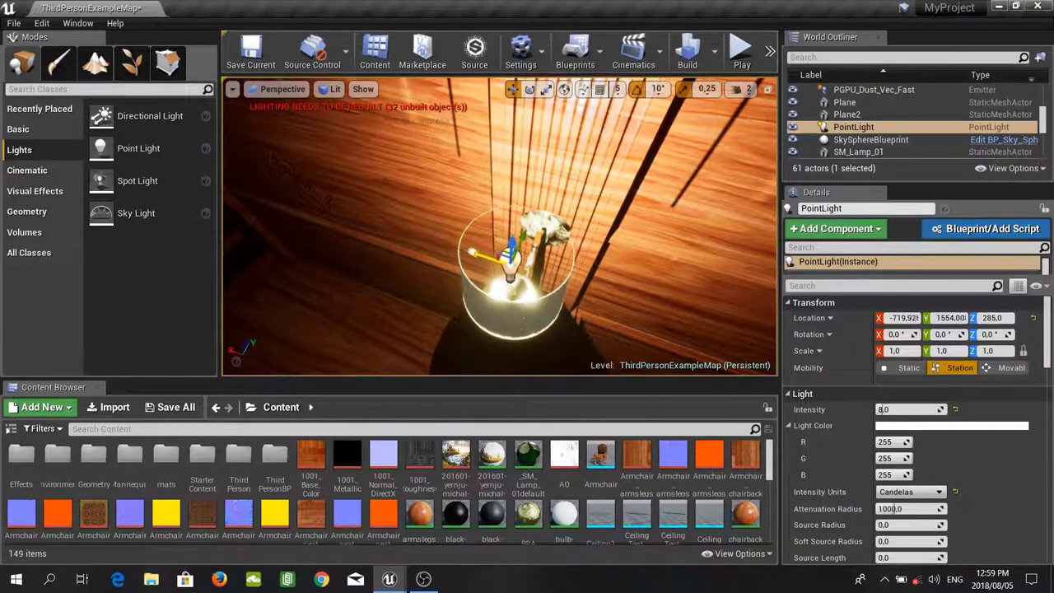
pyautogui.moveTo(471, 250); pyautogui.dragTo(480, 253)
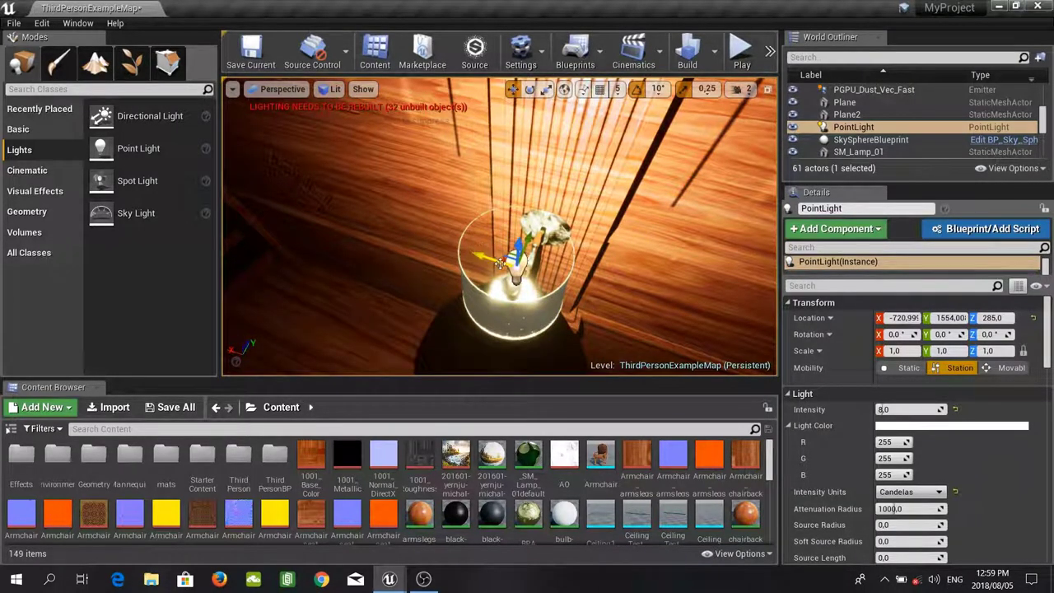
# Fine-tune the point light's position inside the lampshade to about X -719, Y 1555.5 and check how it lights the wall.
pyautogui.moveTo(499, 239)
pyautogui.mouseDown(button='right')
pyautogui.moveTo(515, 305)
pyautogui.moveTo(499, 226)
pyautogui.mouseUp(button='right')
pyautogui.press('w')
pyautogui.moveTo(484, 290); pyautogui.dragTo(490, 245)
pyautogui.moveTo(491, 245); pyautogui.dragTo(634, 305, button='right')
pyautogui.moveTo(495, 252); pyautogui.dragTo(494, 252, button='right')
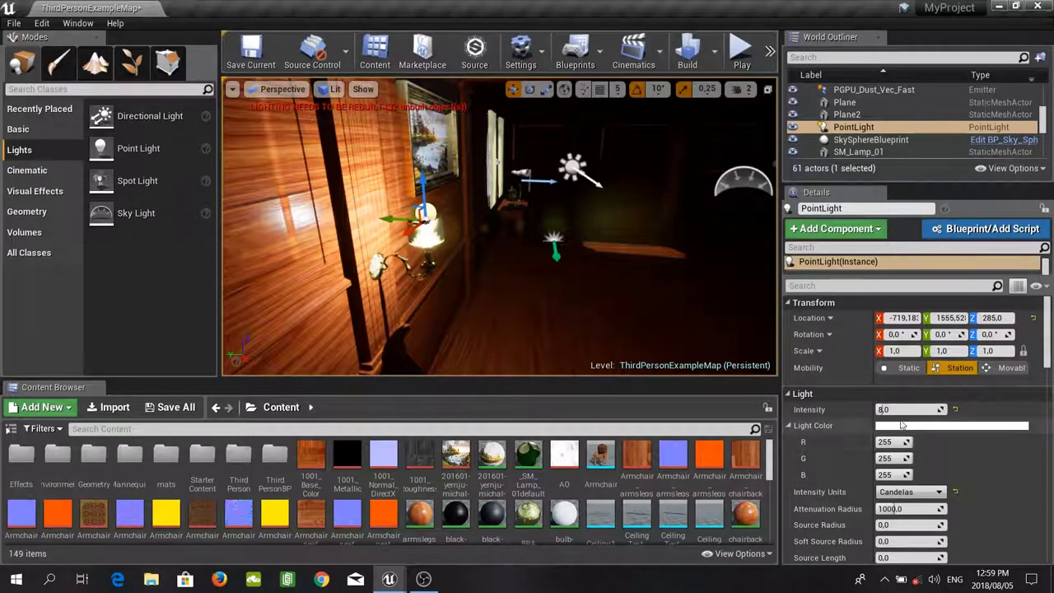
# Set the point light's intensity to 2 candelas and check how it lights the room.
pyautogui.click(898, 410)
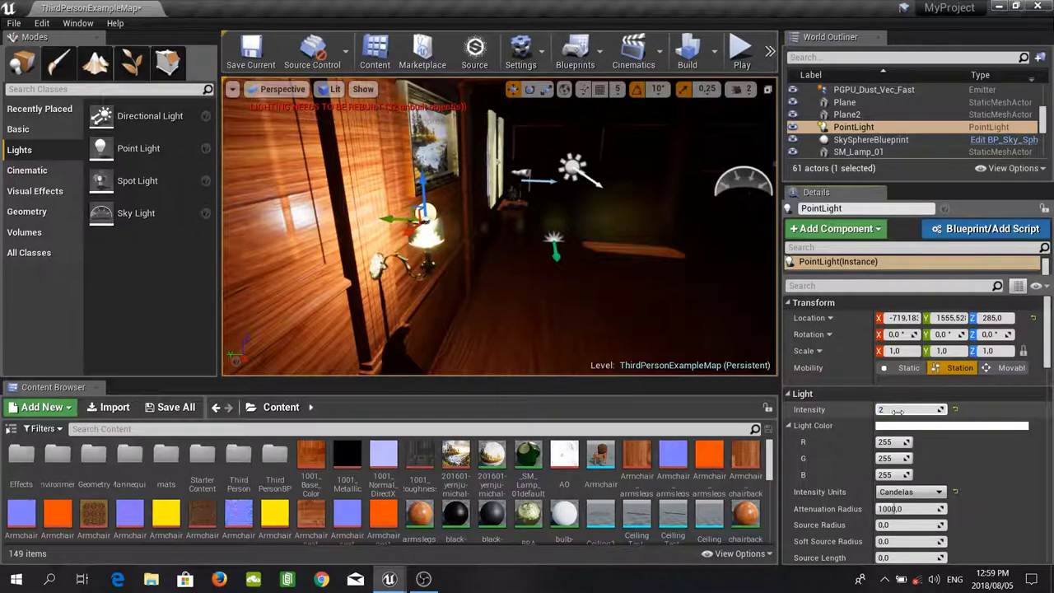
pyautogui.press('Return')
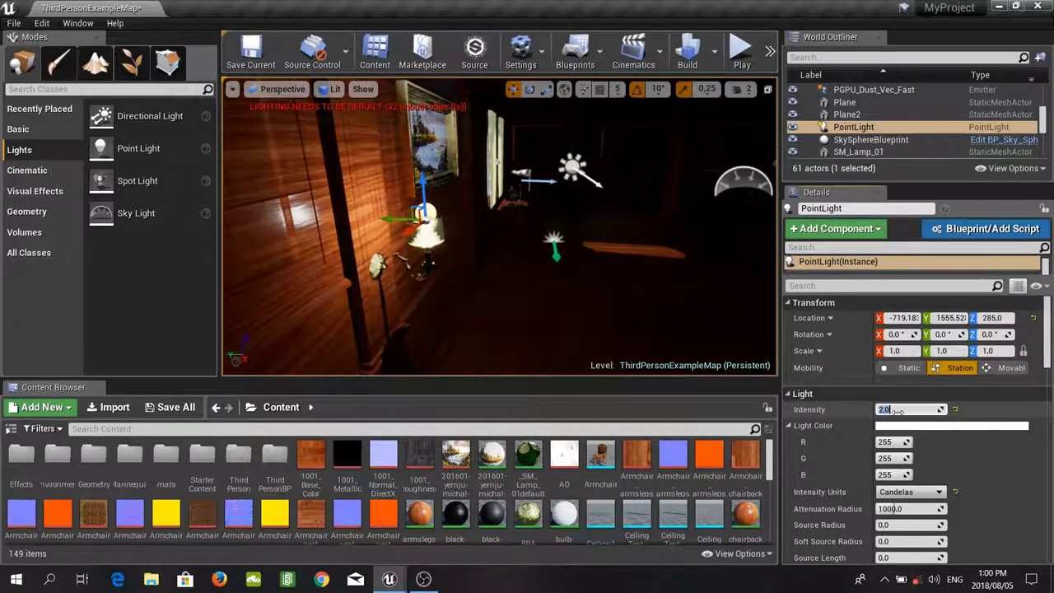
pyautogui.scroll(-1, 1009, 479)
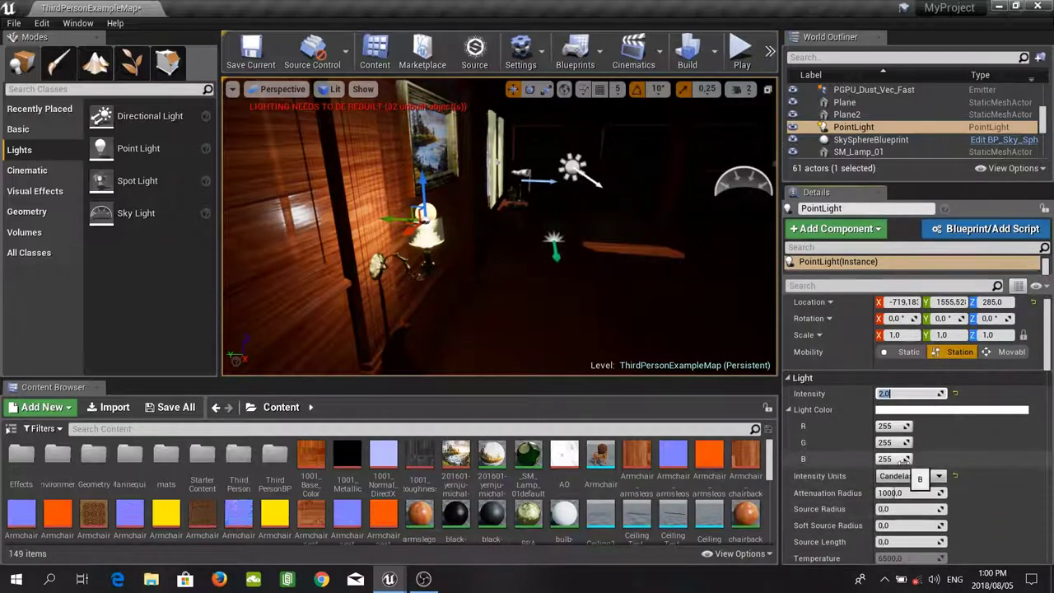
pyautogui.moveTo(461, 231); pyautogui.dragTo(651, 208, button='right')
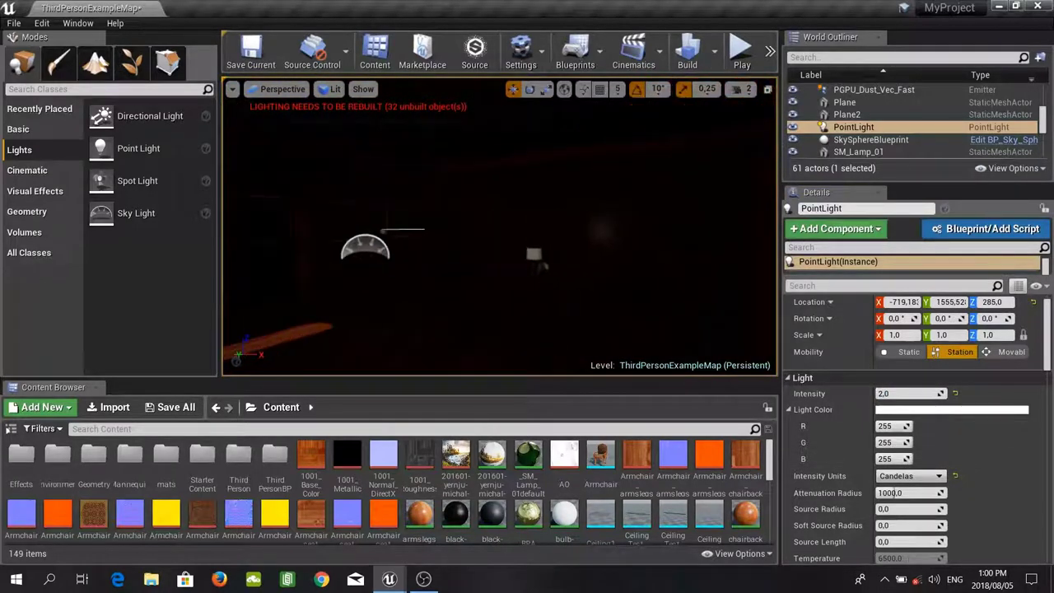
pyautogui.moveTo(577, 226); pyautogui.dragTo(329, 222, button='right')
pyautogui.moveTo(494, 227); pyautogui.dragTo(527, 227, button='right')
pyautogui.moveTo(354, 242)
pyautogui.mouseDown(button='right')
pyautogui.moveTo(288, 242)
pyautogui.moveTo(346, 242)
pyautogui.mouseUp(button='right')
# Set the point light's attenuation radius to 500 and check its reach around the room.
pyautogui.click(903, 493)
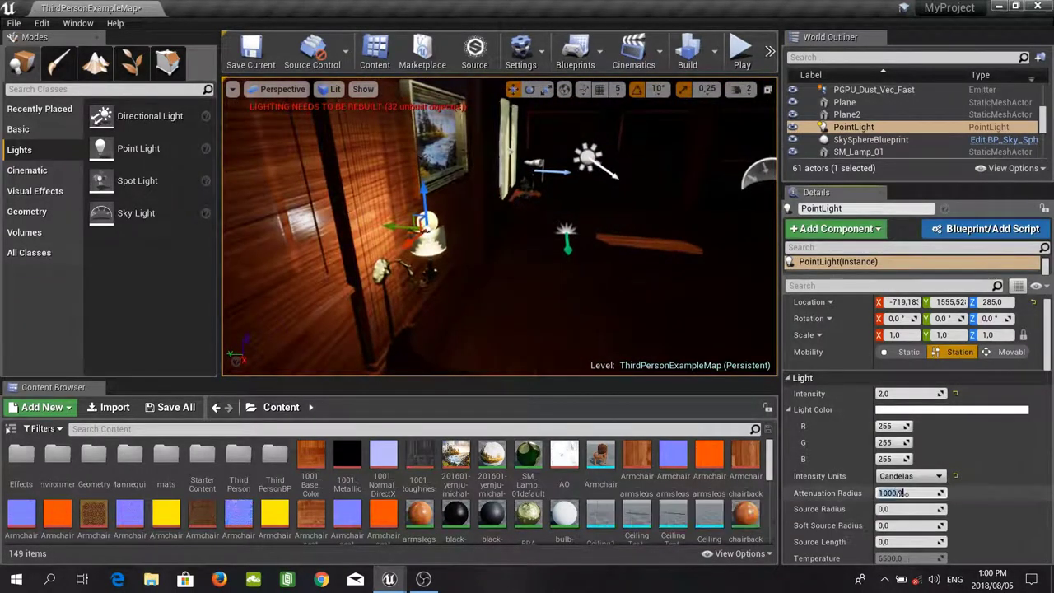
pyautogui.write('500')
pyautogui.press('Return')
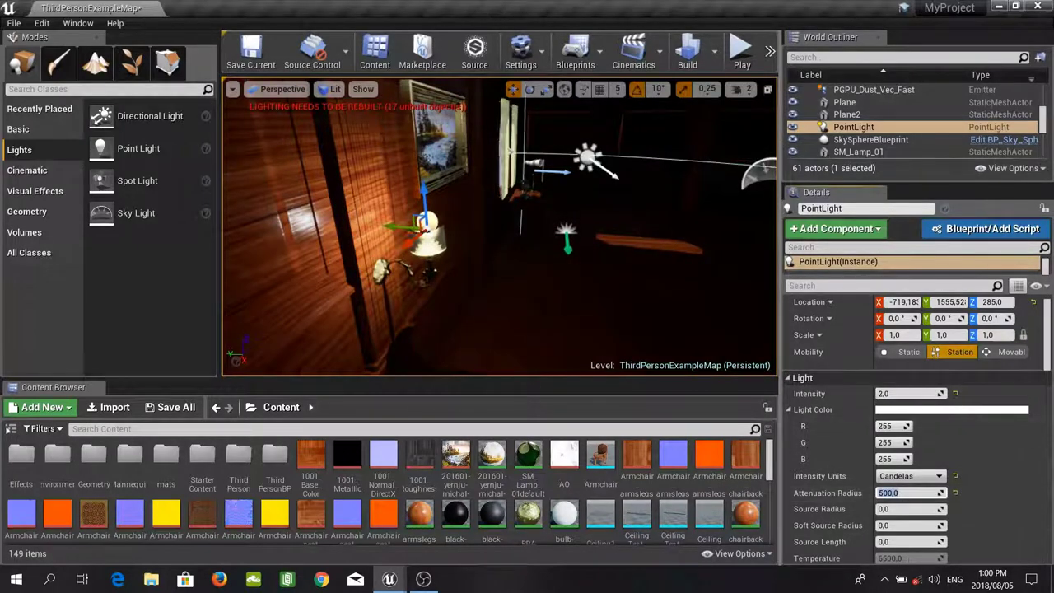
pyautogui.moveTo(500, 239); pyautogui.dragTo(585, 239, button='right')
pyautogui.moveTo(499, 239); pyautogui.dragTo(445, 238, button='right')
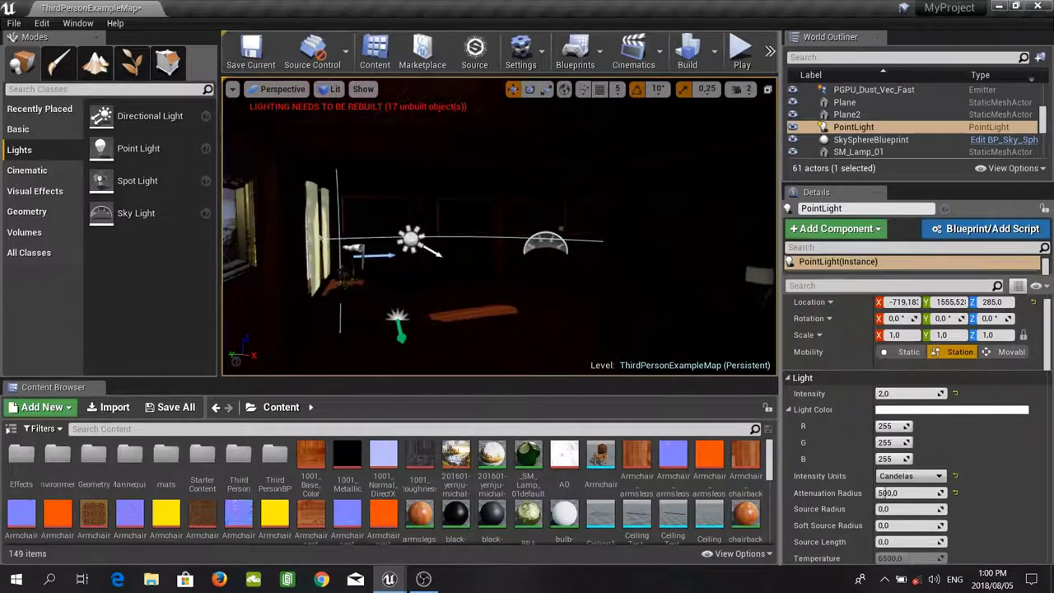
pyautogui.press('a')
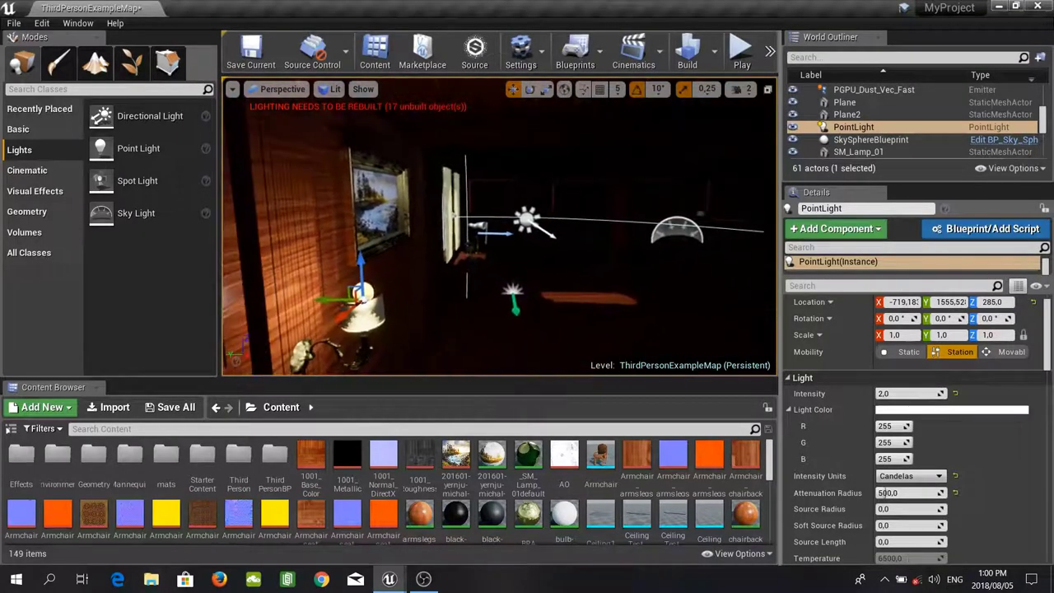
# Duplicate the point light along Y into the second wall lamp's shade, to about Y 1164.
pyautogui.moveTo(499, 239); pyautogui.dragTo(510, 260, button='right')
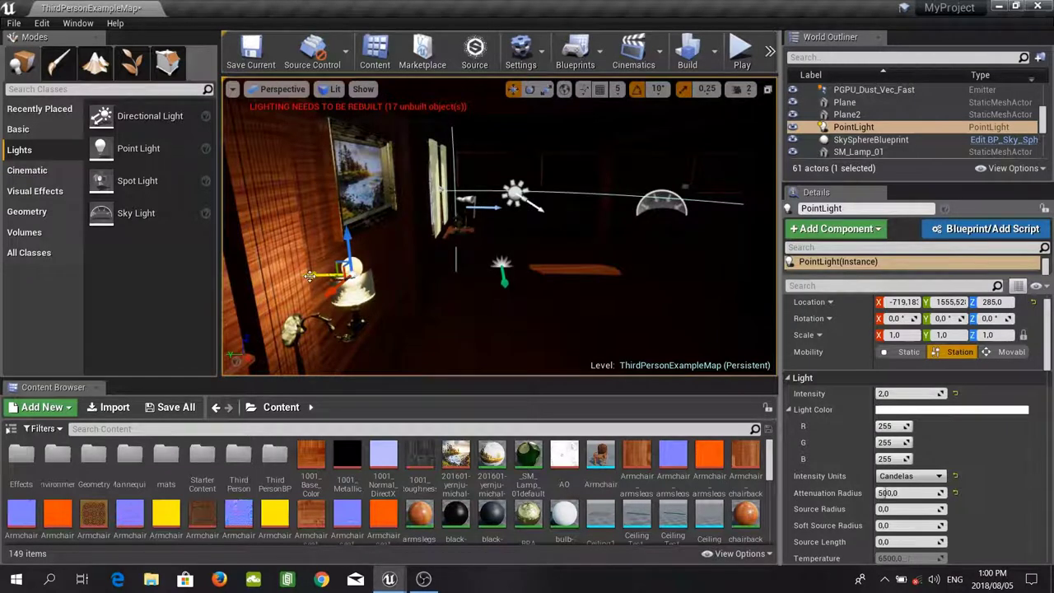
pyautogui.keyDown('alt'); pyautogui.moveTo(310, 276); pyautogui.dragTo(686, 302); pyautogui.keyUp('alt')
pyautogui.press('d')
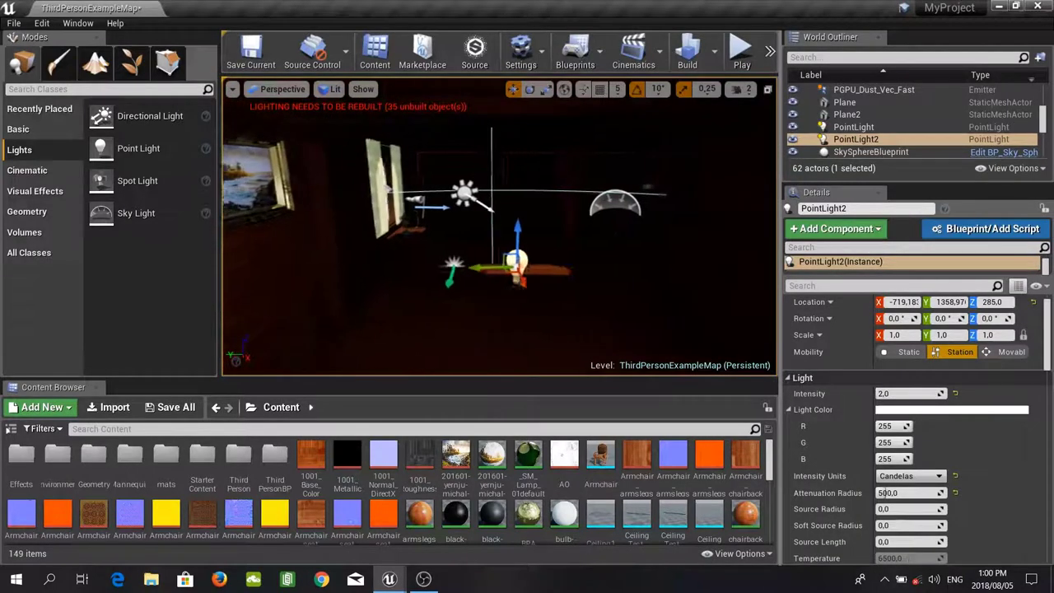
pyautogui.moveTo(269, 268); pyautogui.dragTo(625, 272)
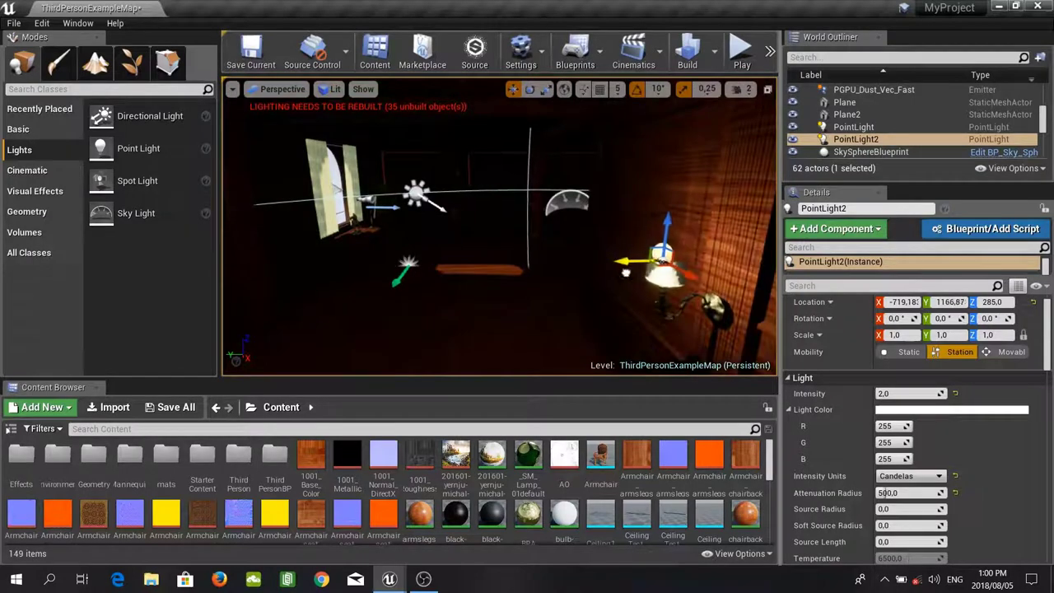
pyautogui.moveTo(527, 247); pyautogui.dragTo(305, 214, button='right')
pyautogui.press('w')
pyautogui.press('w')
pyautogui.moveTo(592, 326); pyautogui.dragTo(593, 313, button='right')
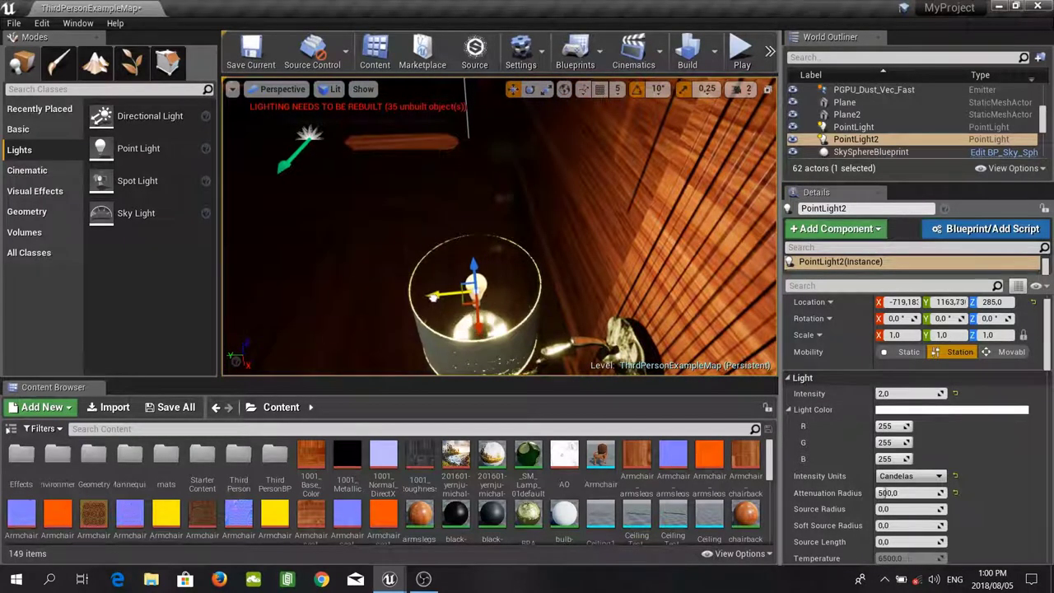
pyautogui.moveTo(512, 353)
pyautogui.mouseDown(button='right')
pyautogui.moveTo(305, 284)
pyautogui.moveTo(268, 284)
pyautogui.mouseUp(button='right')
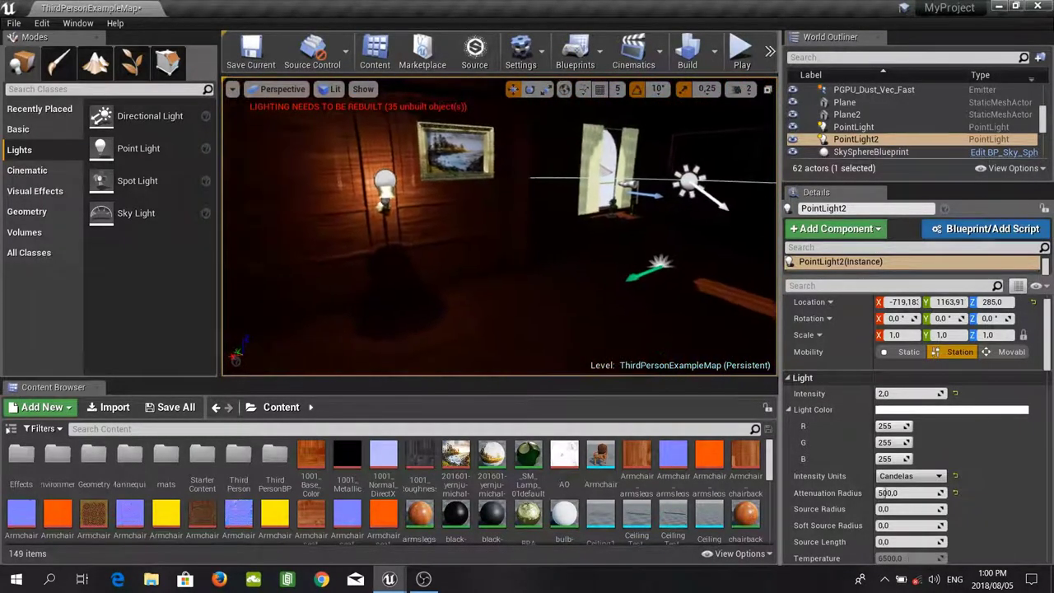
pyautogui.moveTo(371, 239)
pyautogui.mouseDown(button='right')
pyautogui.moveTo(436, 251)
pyautogui.moveTo(643, 218)
pyautogui.moveTo(486, 202)
pyautogui.moveTo(379, 222)
pyautogui.mouseUp(button='right')
# Duplicate the second lamp's point light and move the copy into the third wall lamp's shade, to about X -1000, Y 880.
pyautogui.moveTo(490, 347)
pyautogui.mouseDown(button='right')
pyautogui.moveTo(560, 342)
pyautogui.moveTo(609, 371)
pyautogui.mouseUp(button='right')
pyautogui.moveTo(527, 354); pyautogui.dragTo(519, 355, button='right')
pyautogui.keyDown('alt'); pyautogui.moveTo(605, 242); pyautogui.dragTo(540, 317); pyautogui.keyUp('alt')
pyautogui.moveTo(539, 317); pyautogui.dragTo(494, 239, button='right')
pyautogui.moveTo(494, 238); pyautogui.dragTo(476, 239)
pyautogui.moveTo(476, 239); pyautogui.dragTo(481, 215, button='right')
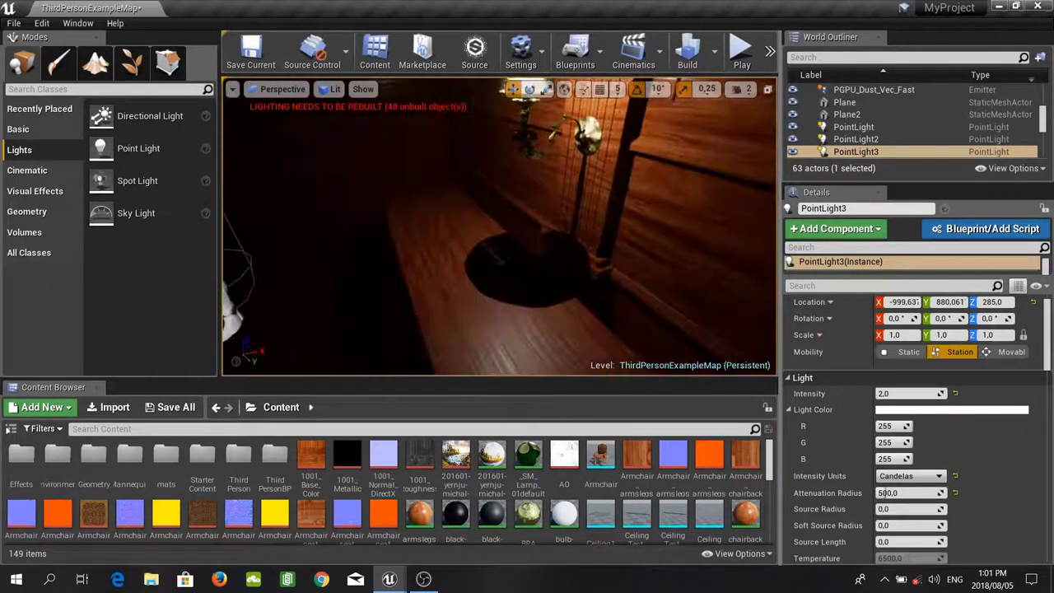
pyautogui.press('f')
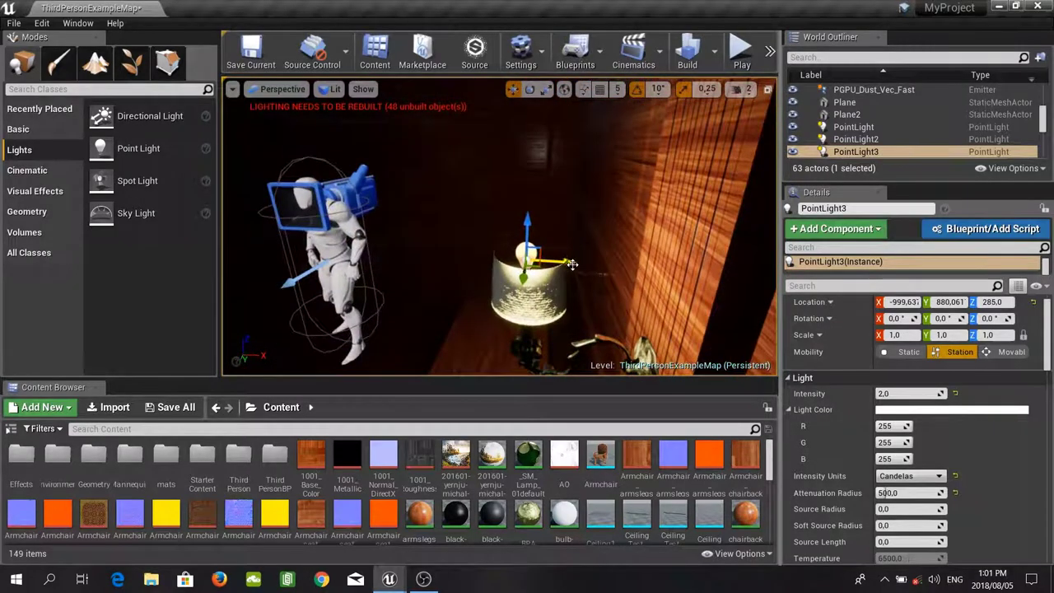
# Duplicate the third lamp's point light along X into the wall lamp on the opposite wall, to about X -1401.
pyautogui.keyDown('alt'); pyautogui.moveTo(567, 262); pyautogui.dragTo(253, 226); pyautogui.keyUp('alt')
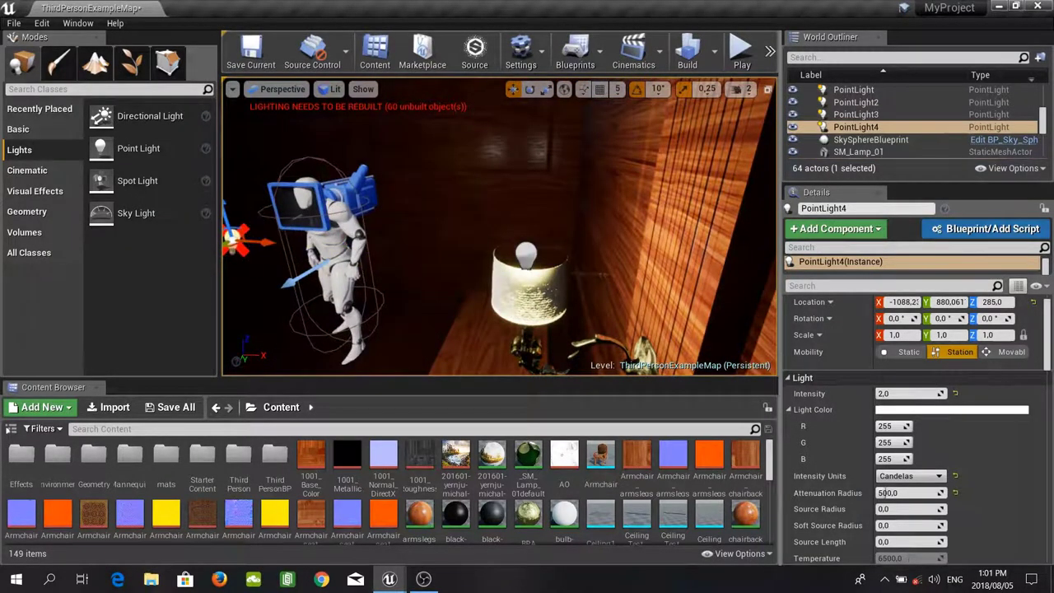
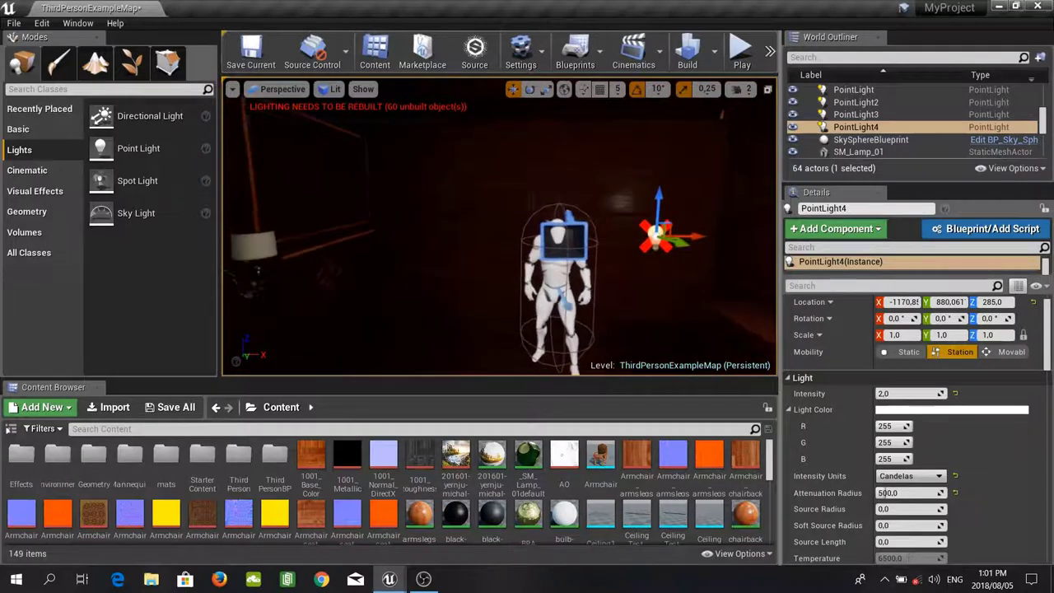
pyautogui.moveTo(699, 238); pyautogui.dragTo(293, 237)
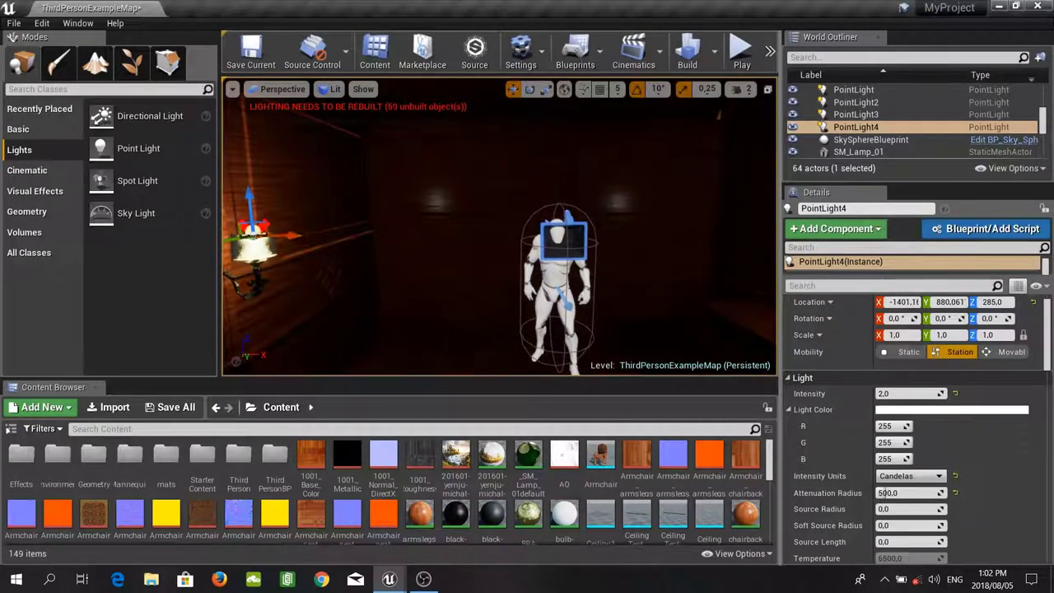
pyautogui.press('f')
pyautogui.moveTo(499, 226); pyautogui.dragTo(573, 218, button='right')
pyautogui.press('s')
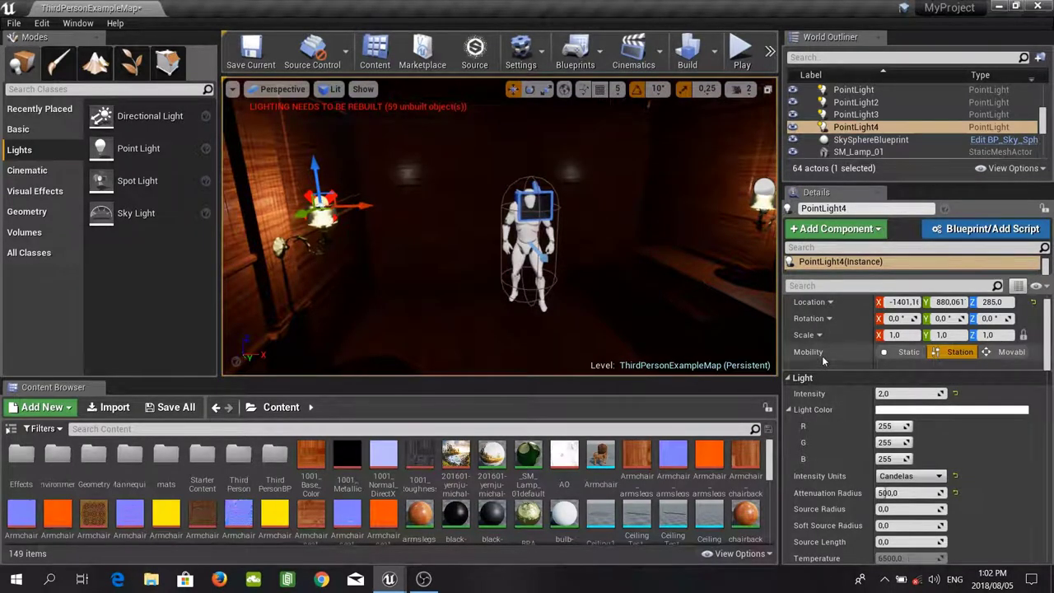
# Set the mobility of PointLight3 and PointLight4 to Movable.
pyautogui.moveTo(670, 197); pyautogui.dragTo(727, 184, button='right')
pyautogui.click(665, 206)
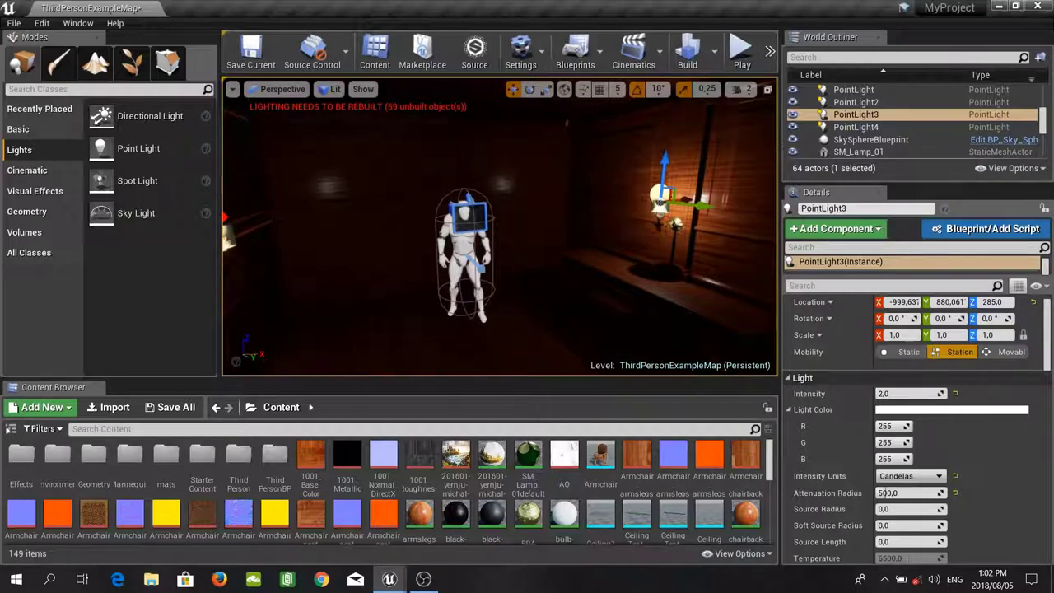
pyautogui.moveTo(733, 251); pyautogui.dragTo(710, 231, button='right')
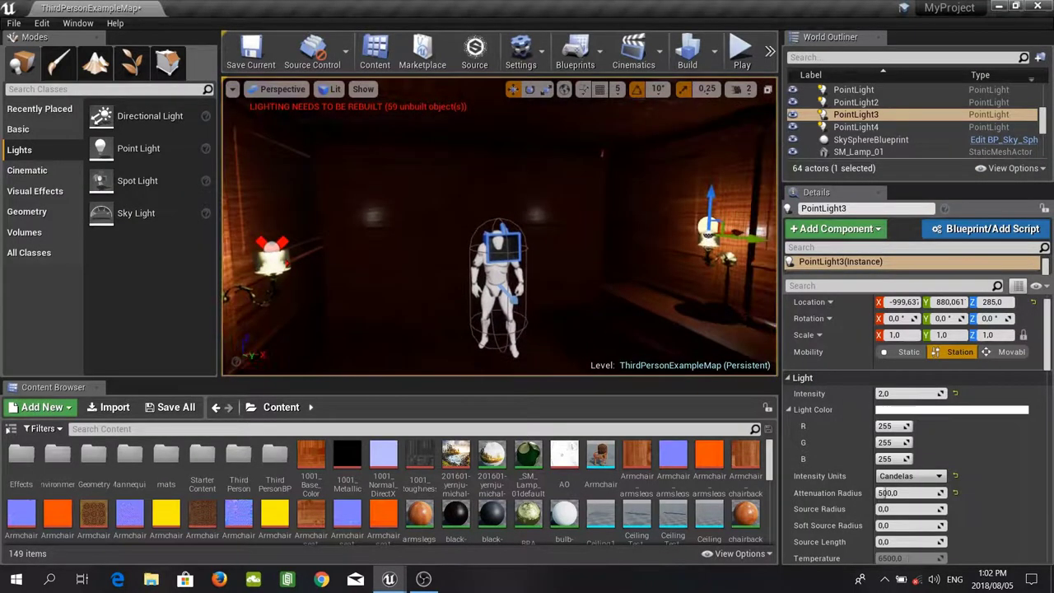
pyautogui.click(996, 351)
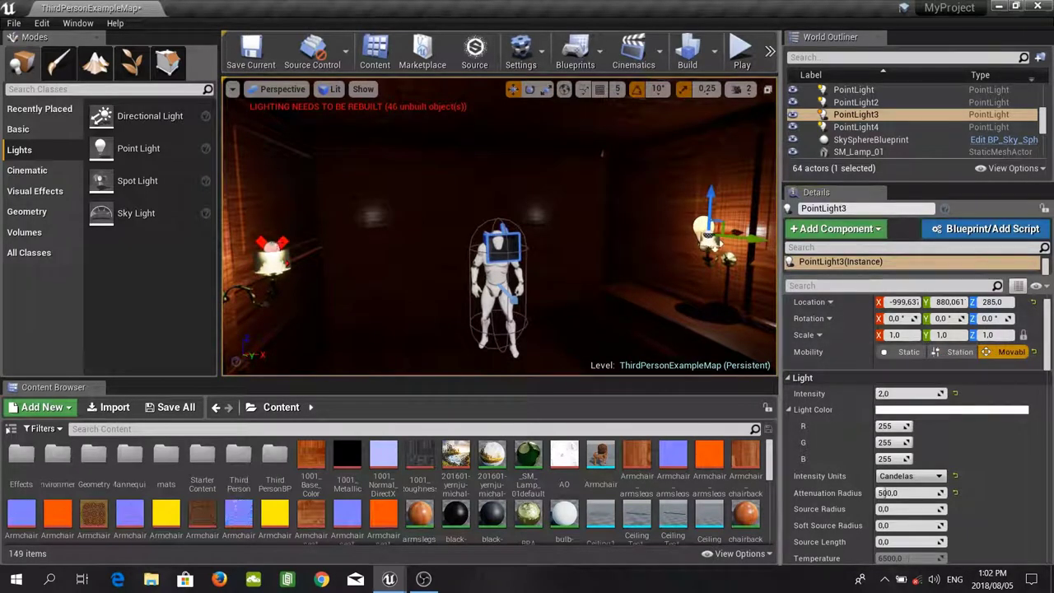
pyautogui.click(275, 247)
pyautogui.click(992, 352)
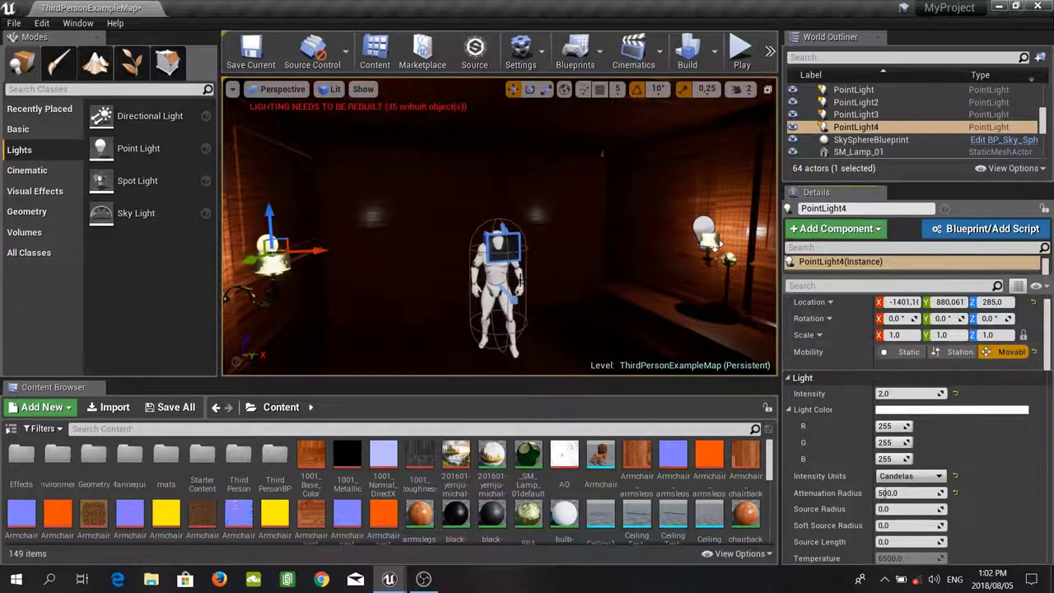
# Set the mobility of PointLight2 and the original PointLight to Movable.
pyautogui.moveTo(499, 226); pyautogui.dragTo(700, 227, button='right')
pyautogui.click(487, 222)
pyautogui.click(992, 352)
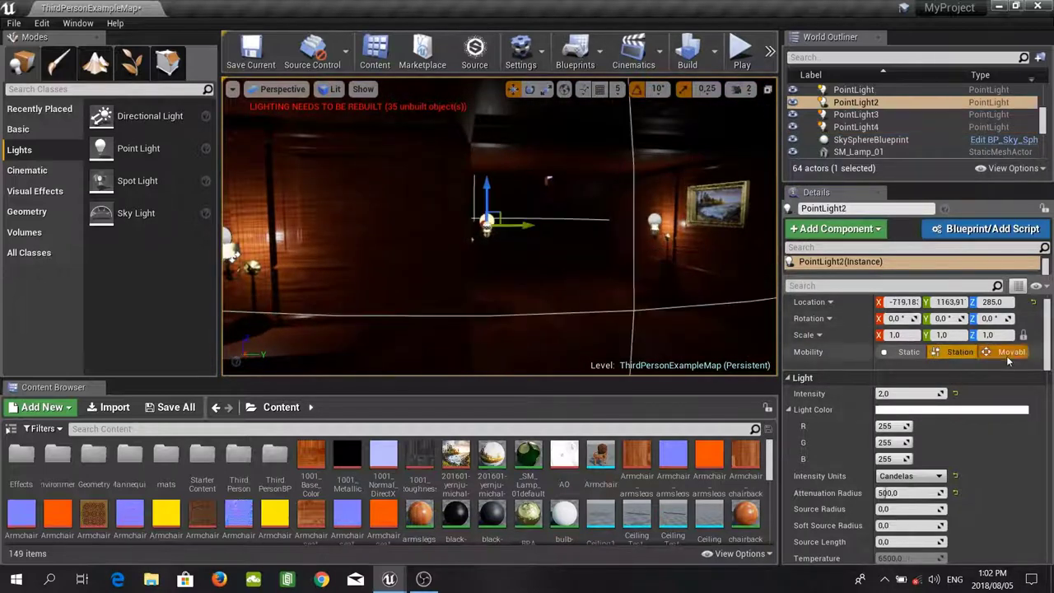
pyautogui.click(654, 220)
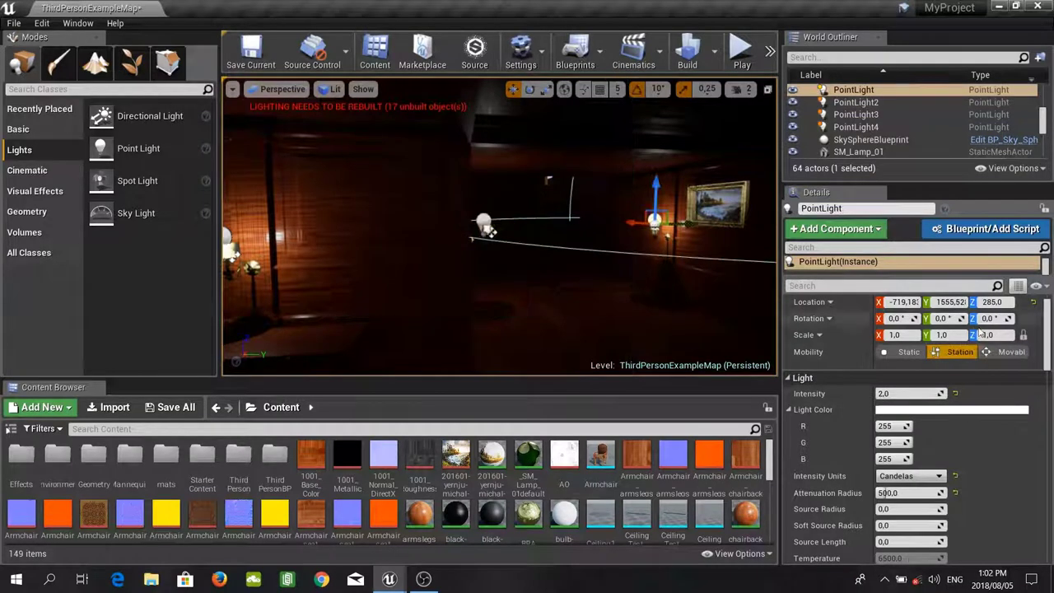
pyautogui.click(1008, 355)
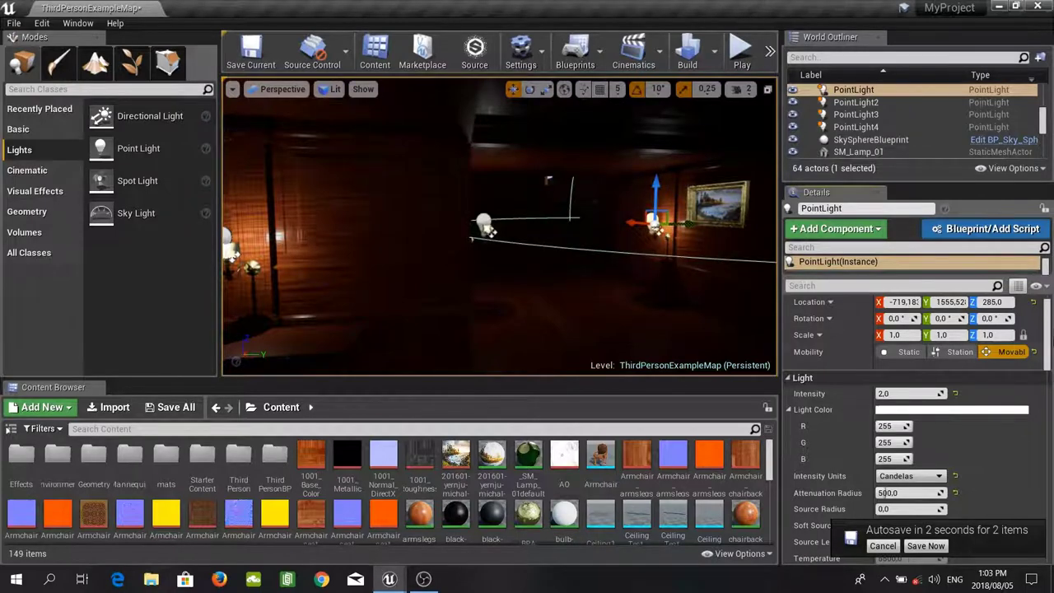
# Set the mobility of the original PointLight and the WallLamp2 mesh to Stationary.
pyautogui.click(954, 352)
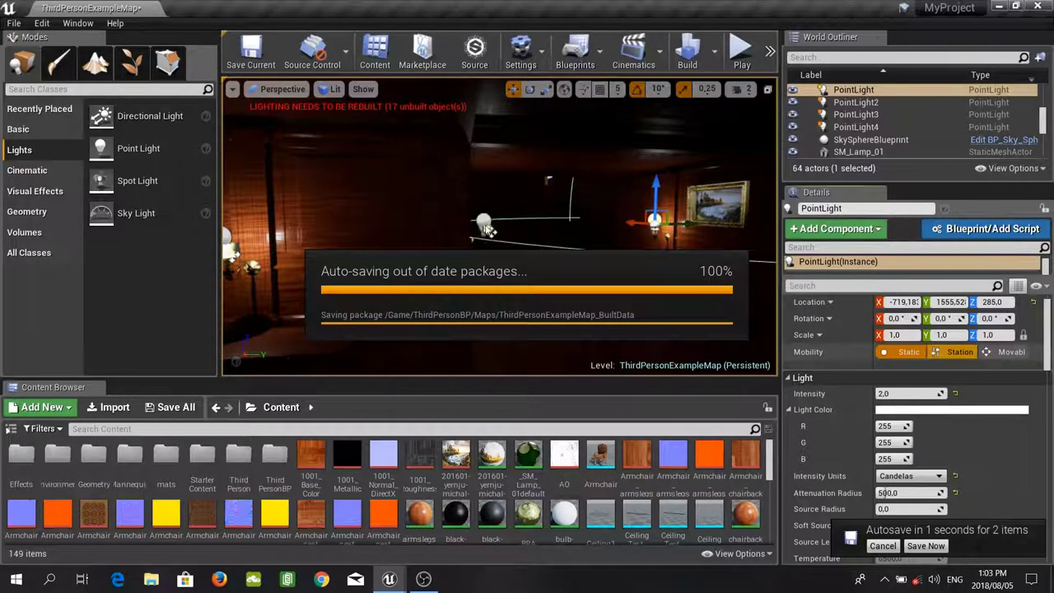
pyautogui.click(484, 231)
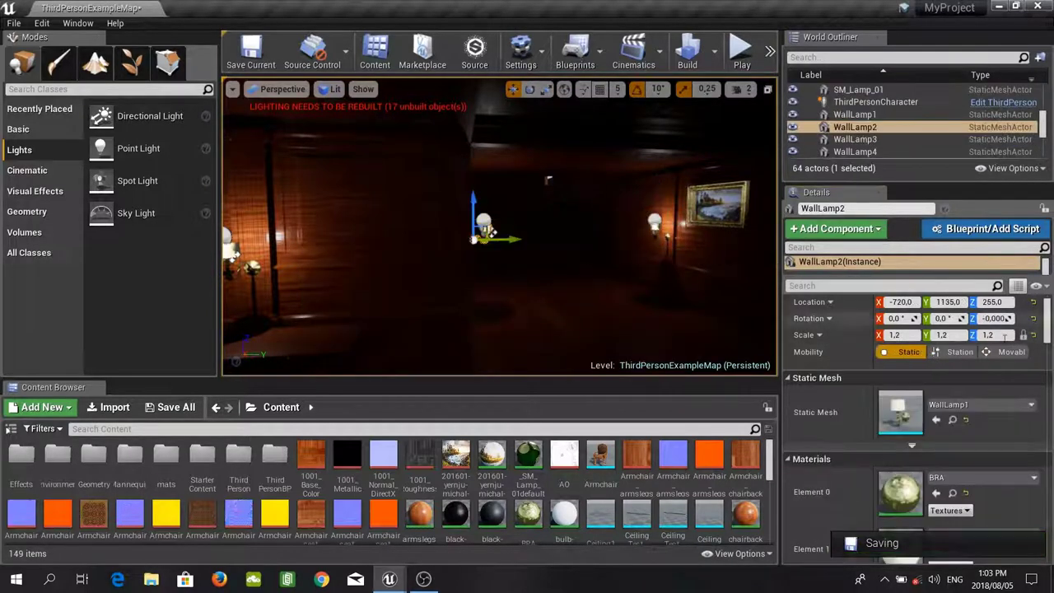
pyautogui.click(947, 353)
# Return PointLight3 and PointLight4 to Stationary mobility.
pyautogui.moveTo(659, 267); pyautogui.dragTo(510, 259, button='right')
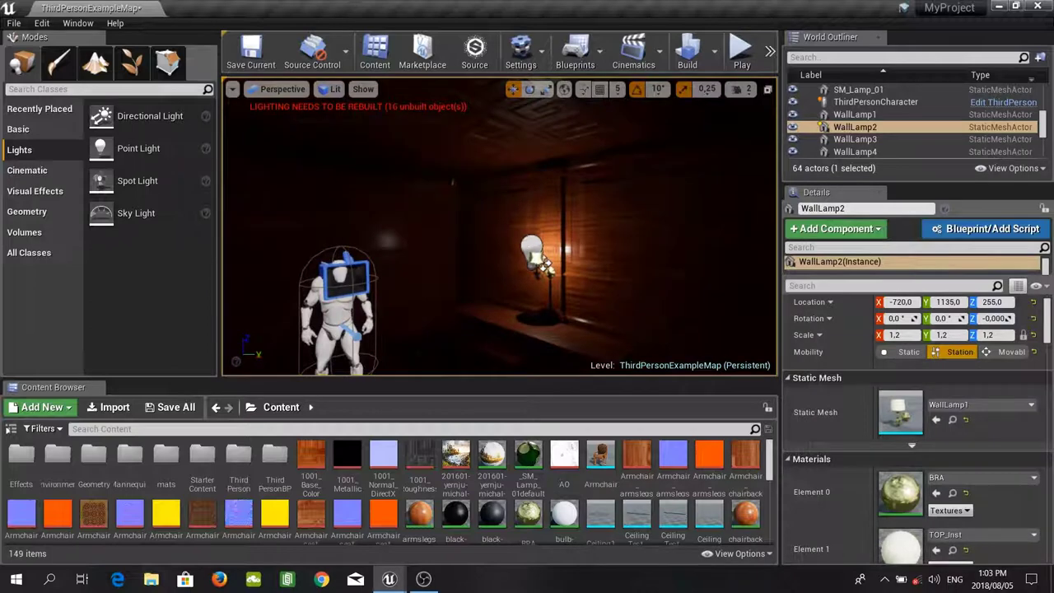
pyautogui.click(532, 245)
pyautogui.click(960, 352)
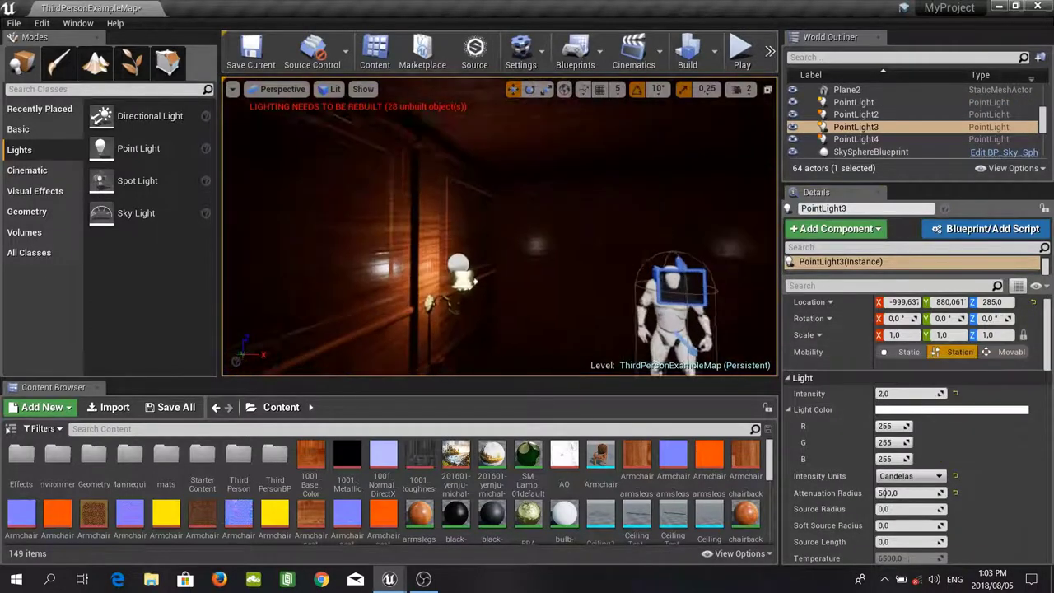
pyautogui.click(505, 264)
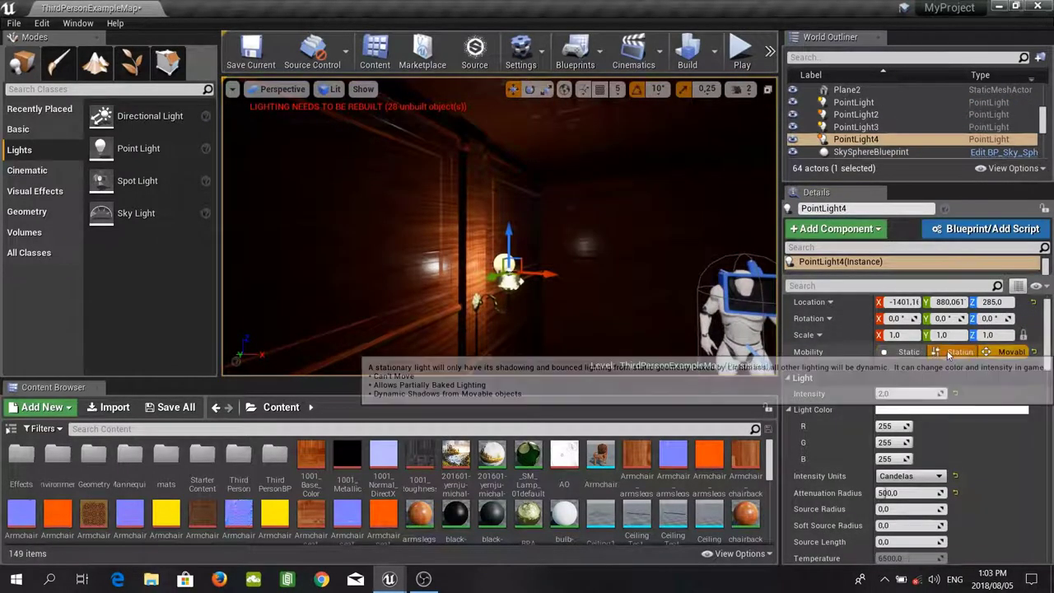
pyautogui.click(950, 354)
pyautogui.moveTo(428, 247)
pyautogui.mouseDown(button='right')
pyautogui.moveTo(762, 250)
pyautogui.moveTo(412, 251)
pyautogui.mouseUp(button='right')
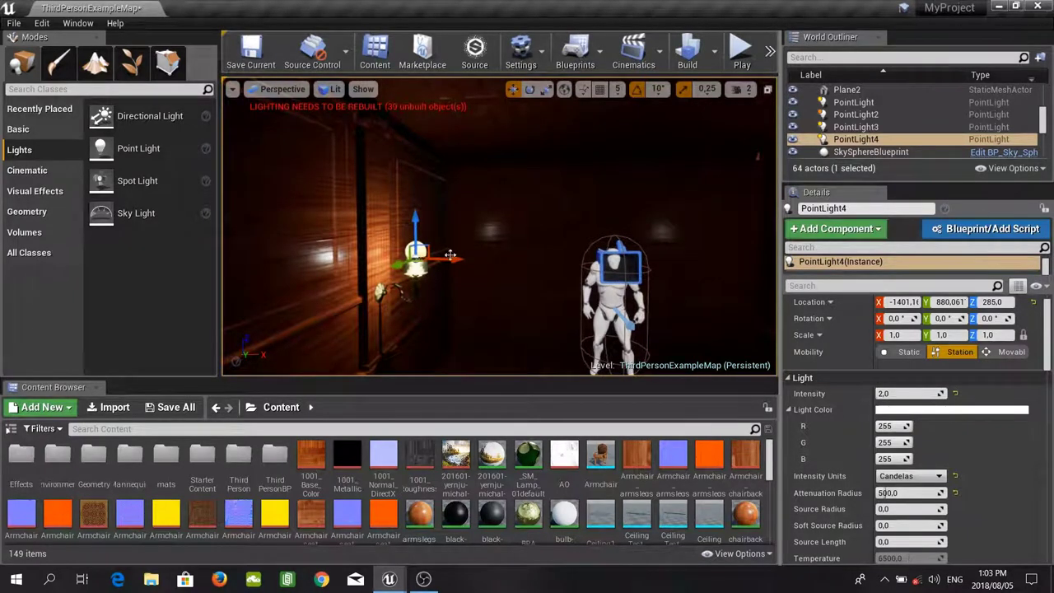
# Duplicate PointLight4 along X away from its wall lamp, to about X -1304, and look around the room.
pyautogui.keyDown('alt'); pyautogui.moveTo(454, 260); pyautogui.dragTo(569, 262); pyautogui.keyUp('alt')
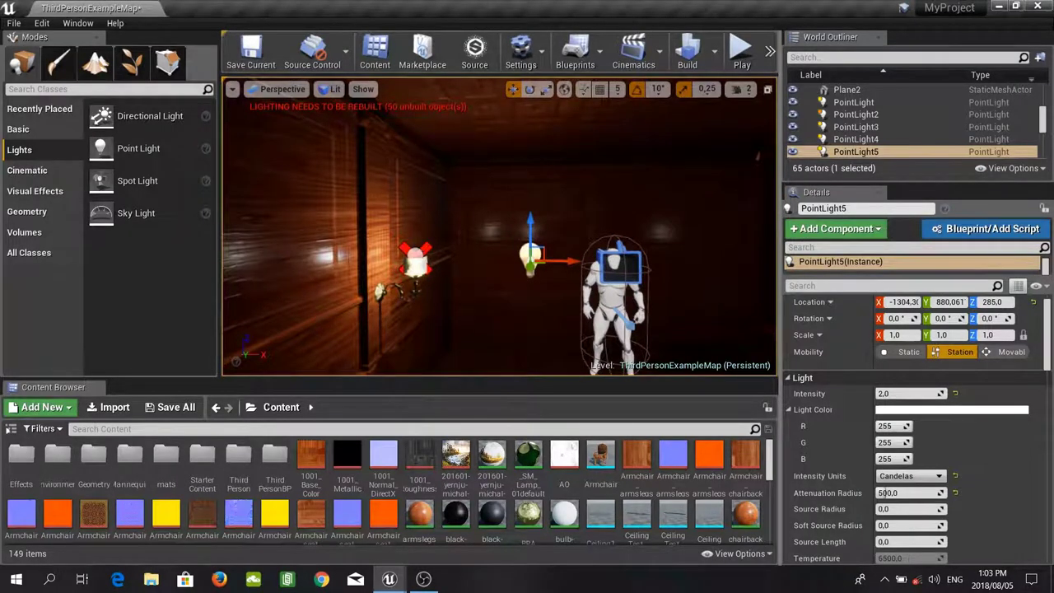
pyautogui.moveTo(499, 227); pyautogui.dragTo(709, 230, button='right')
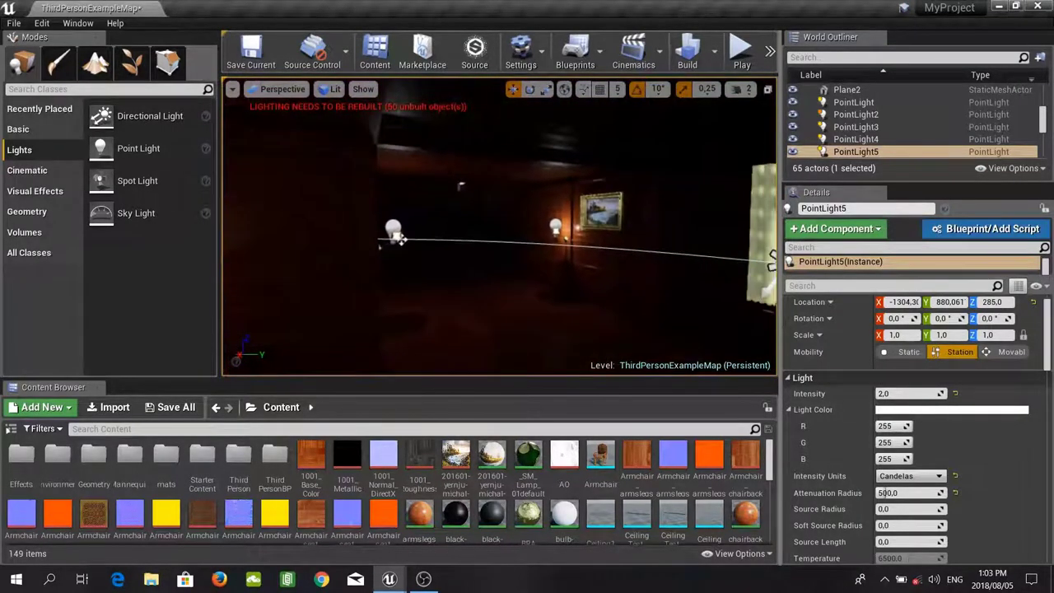
pyautogui.moveTo(396, 238)
pyautogui.mouseDown(button='right')
pyautogui.moveTo(441, 247)
pyautogui.moveTo(415, 247)
pyautogui.mouseUp(button='right')
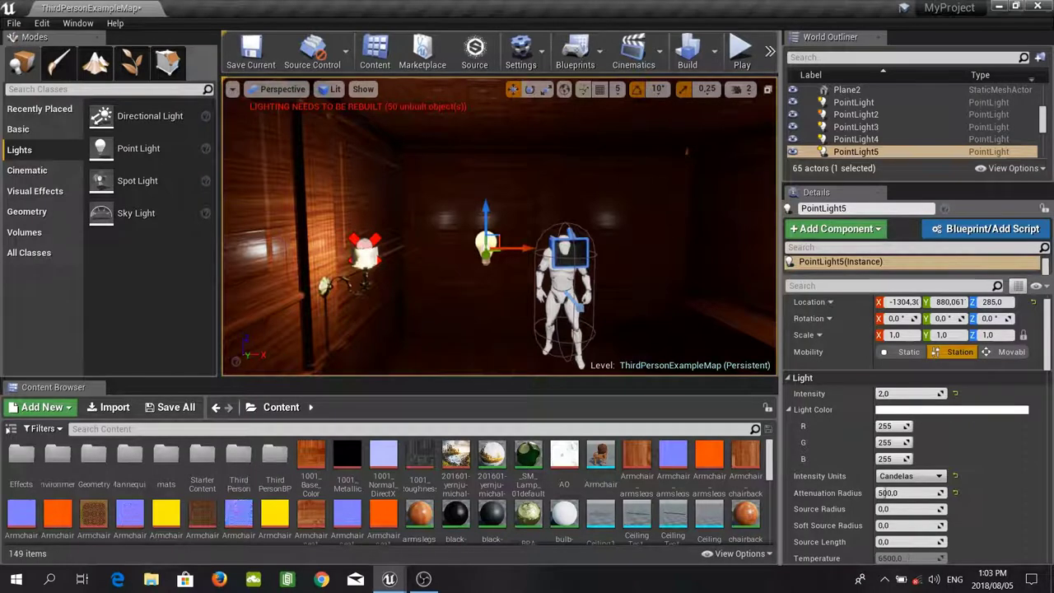
# Set the mobility of PointLight4 at the wall lamp to Static and check the lighting around it.
pyautogui.click(363, 247)
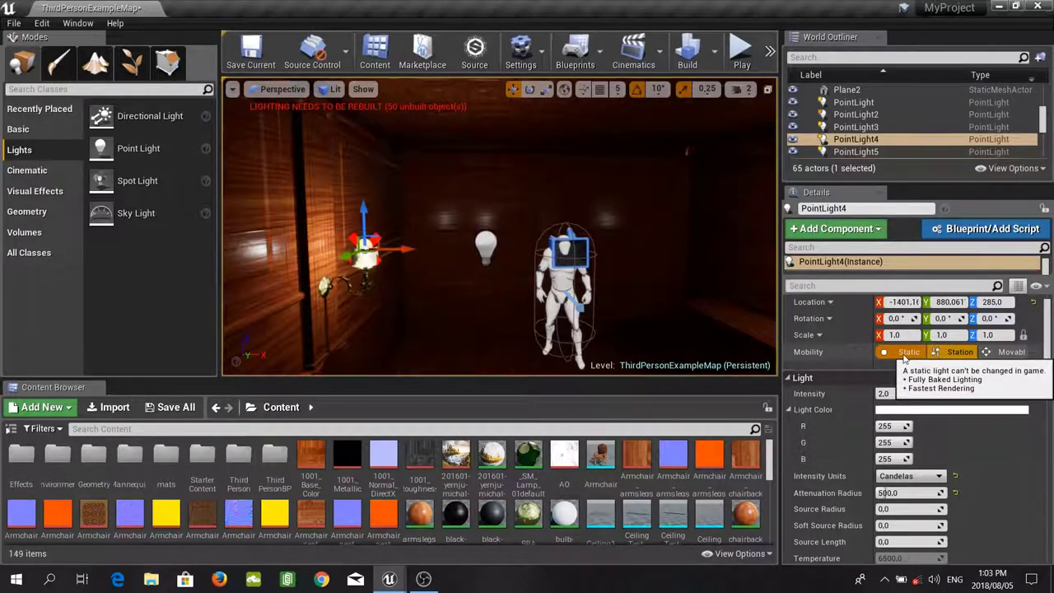
pyautogui.click(904, 354)
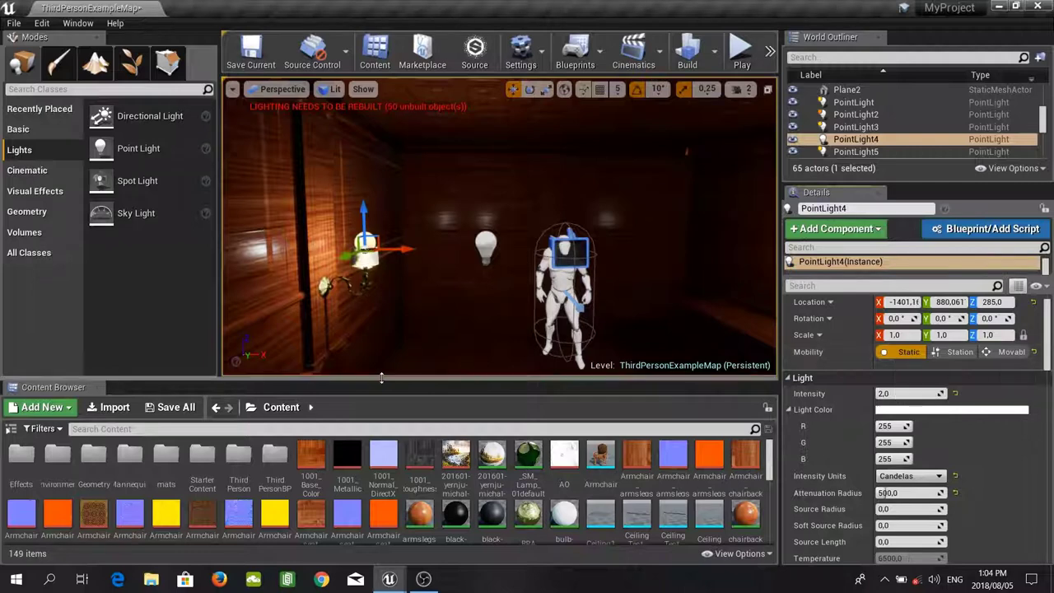
pyautogui.moveTo(461, 247); pyautogui.dragTo(716, 247, button='right')
pyautogui.moveTo(568, 176); pyautogui.dragTo(478, 181, button='right')
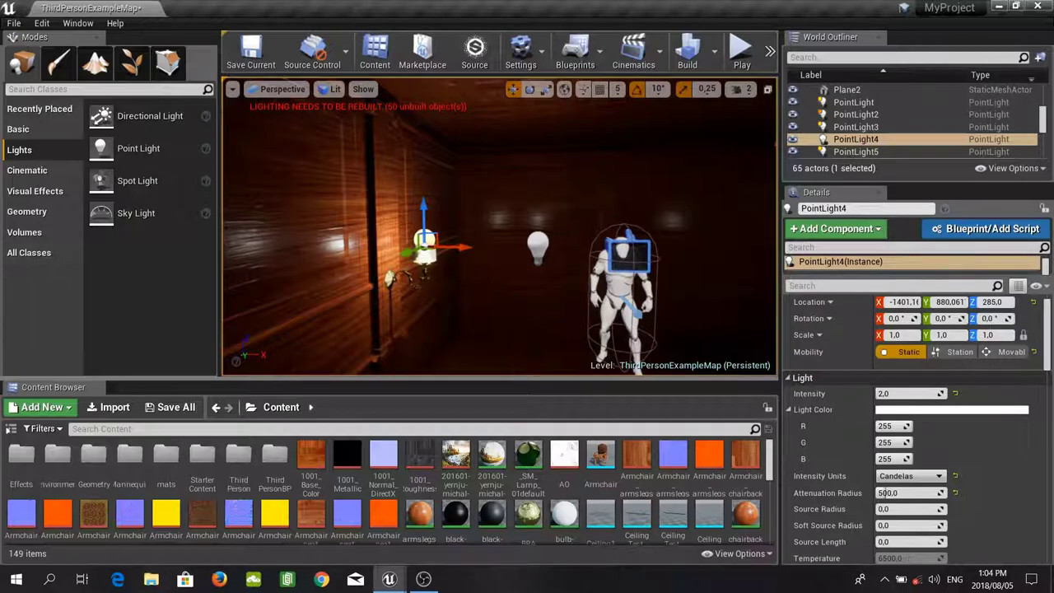
pyautogui.moveTo(478, 239); pyautogui.dragTo(683, 239, button='right')
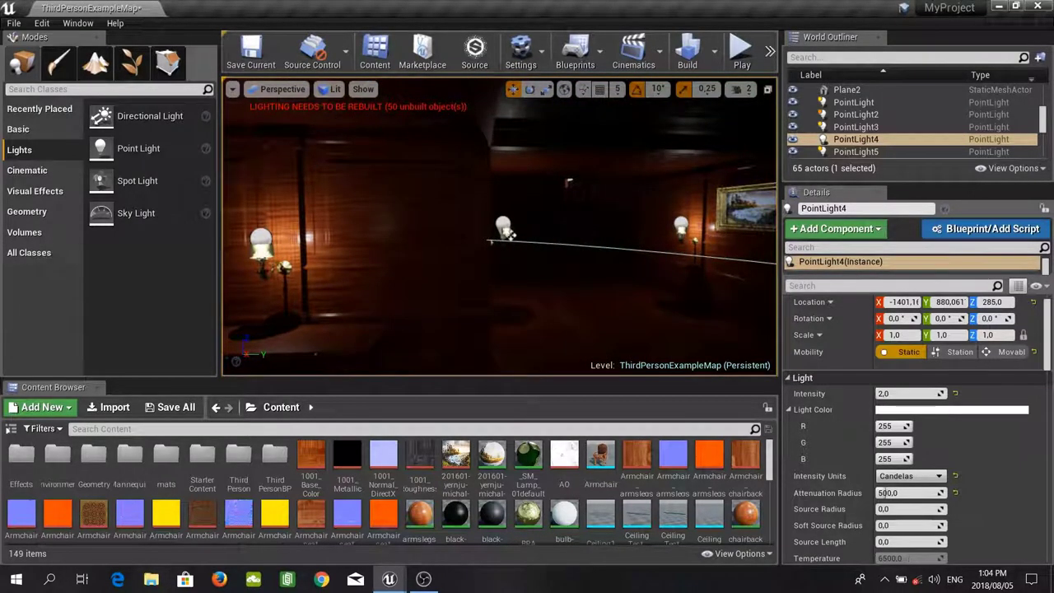
# Delete PointLight5, the duplicated point light hanging free in the room.
pyautogui.moveTo(511, 236); pyautogui.dragTo(317, 236, button='right')
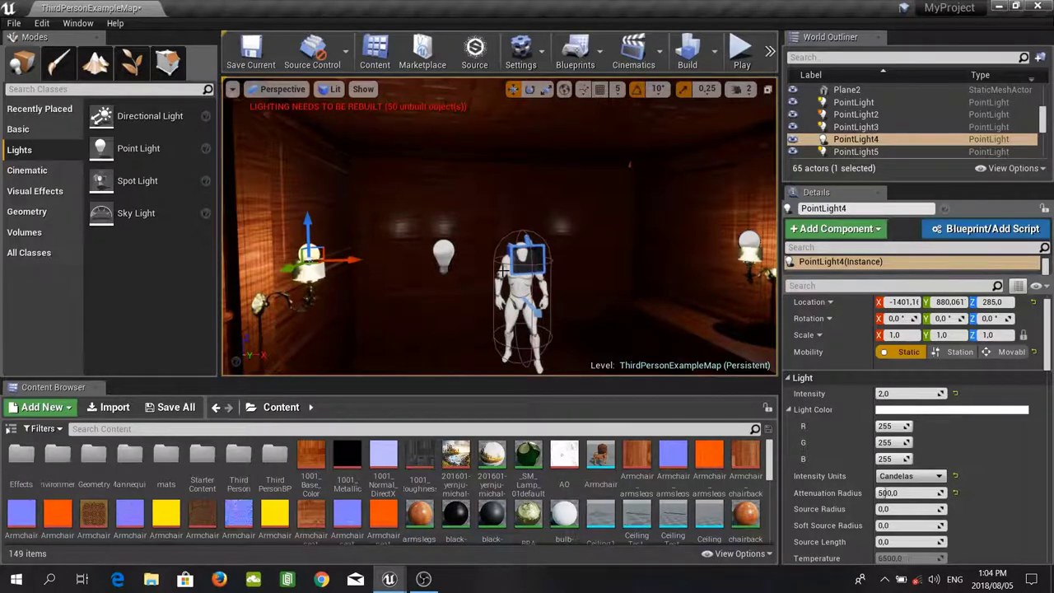
pyautogui.click(443, 257)
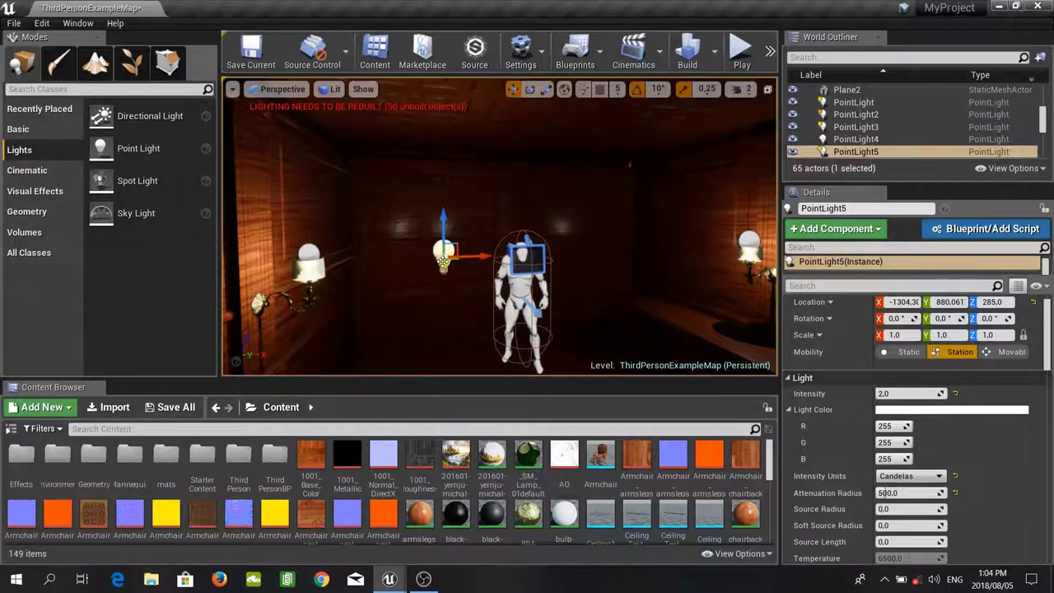
pyautogui.press('Delete')
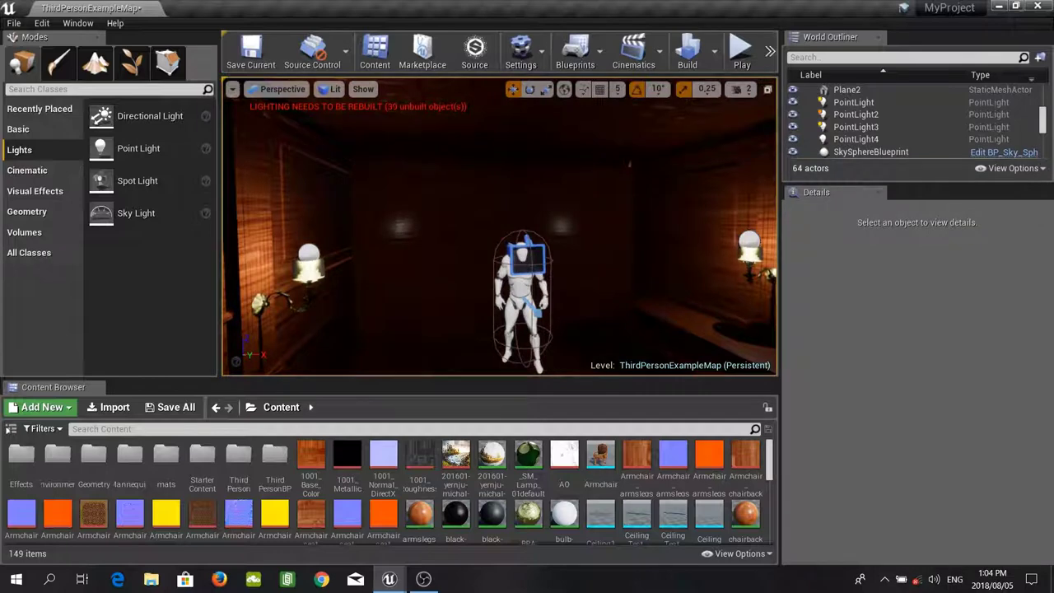
# Place a spot light at the head of the desk lamp by the window.
pyautogui.moveTo(500, 239); pyautogui.dragTo(708, 237, button='right')
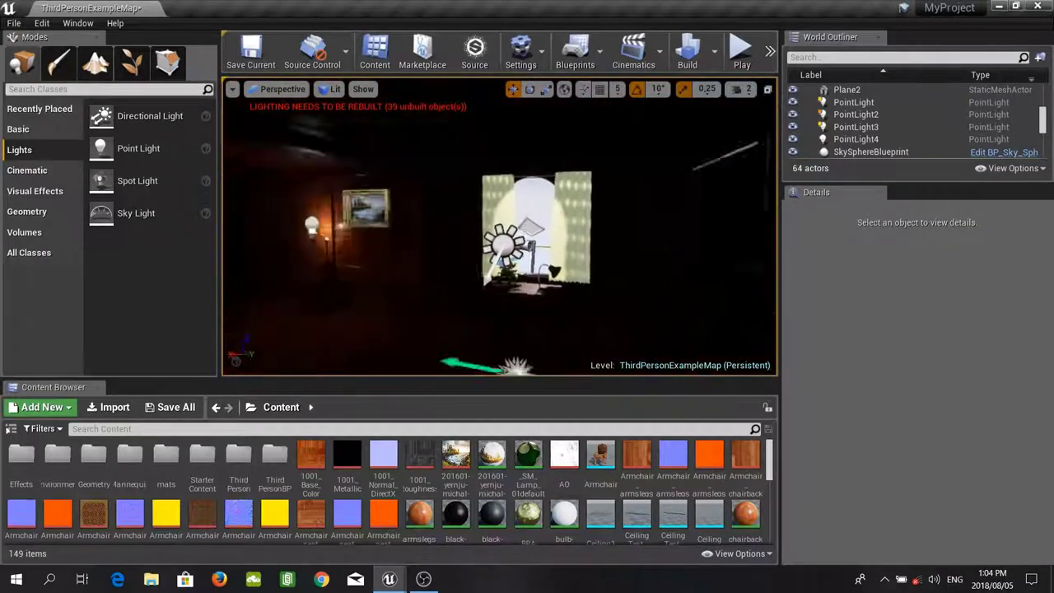
pyautogui.moveTo(617, 247); pyautogui.dragTo(649, 247, button='right')
pyautogui.press('w')
pyautogui.press('w')
pyautogui.press('s')
pyautogui.press('s')
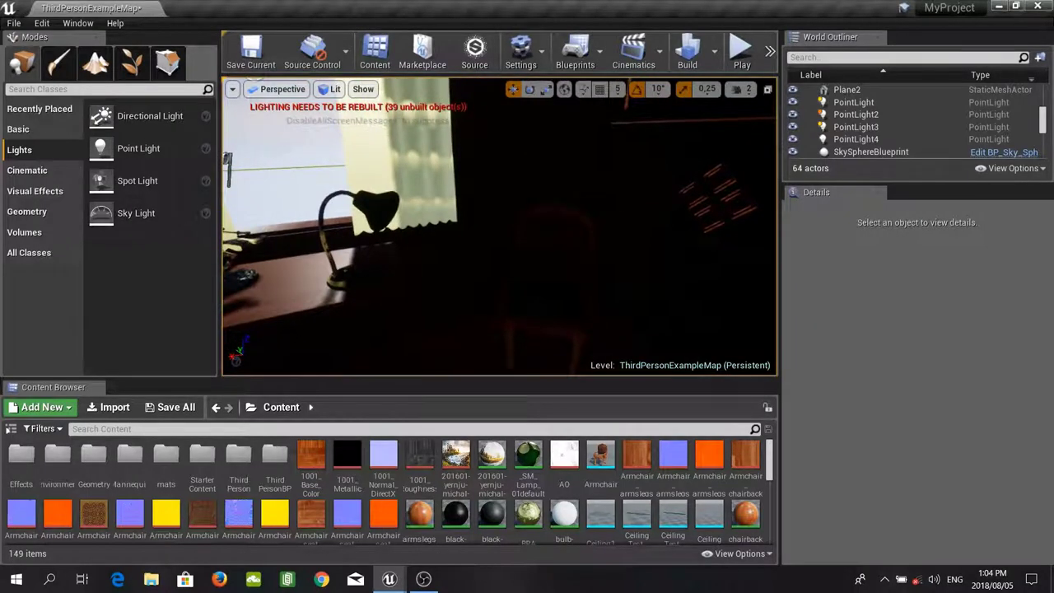
pyautogui.moveTo(123, 181); pyautogui.dragTo(377, 288)
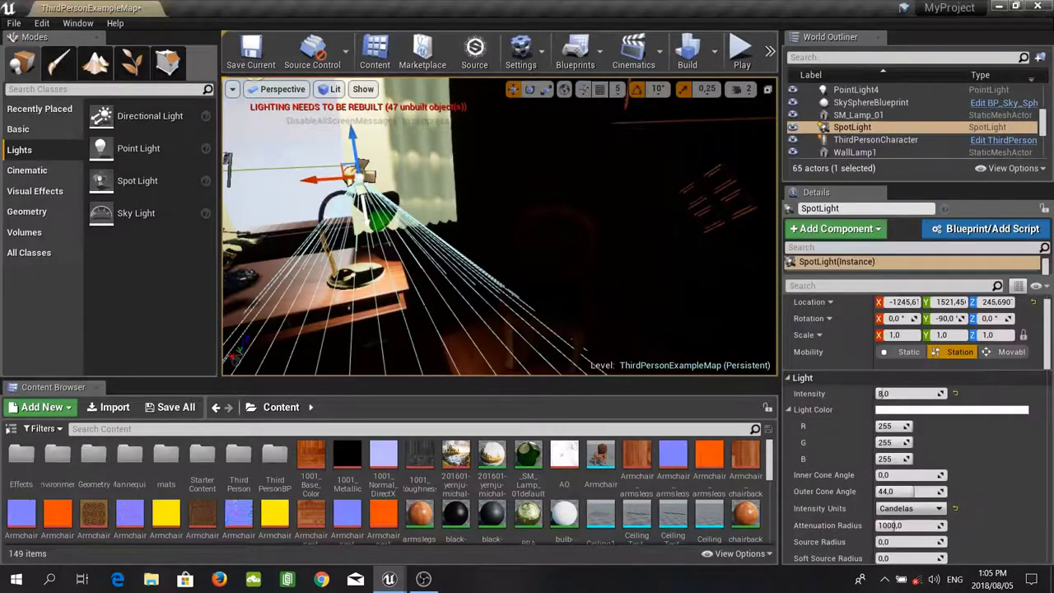
pyautogui.press('s')
pyautogui.moveTo(381, 291); pyautogui.dragTo(358, 290, button='right')
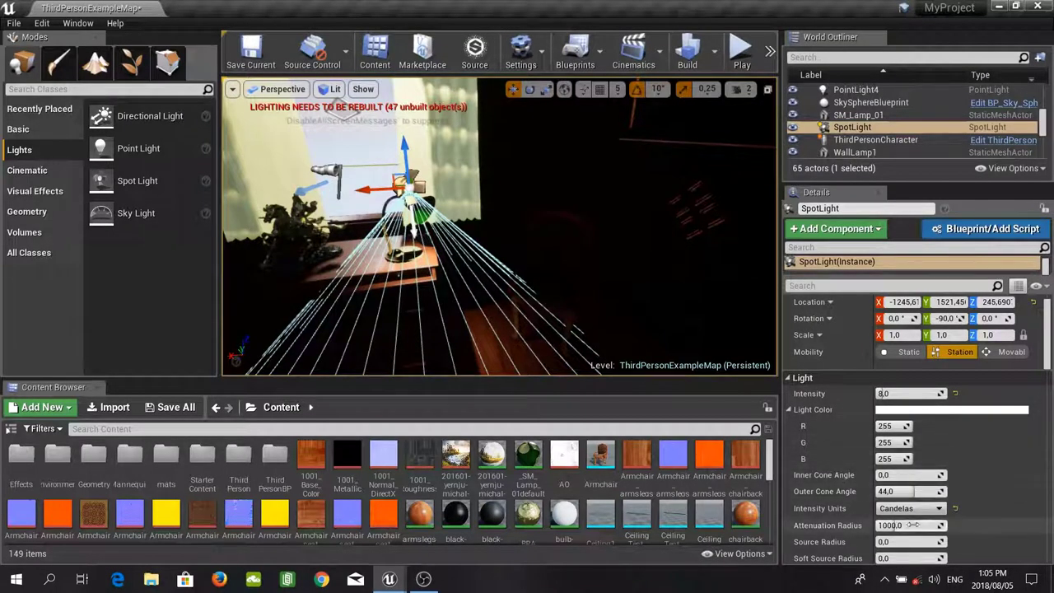
# Set the spot light's outer cone angle to 35 degrees.
pyautogui.click(904, 492)
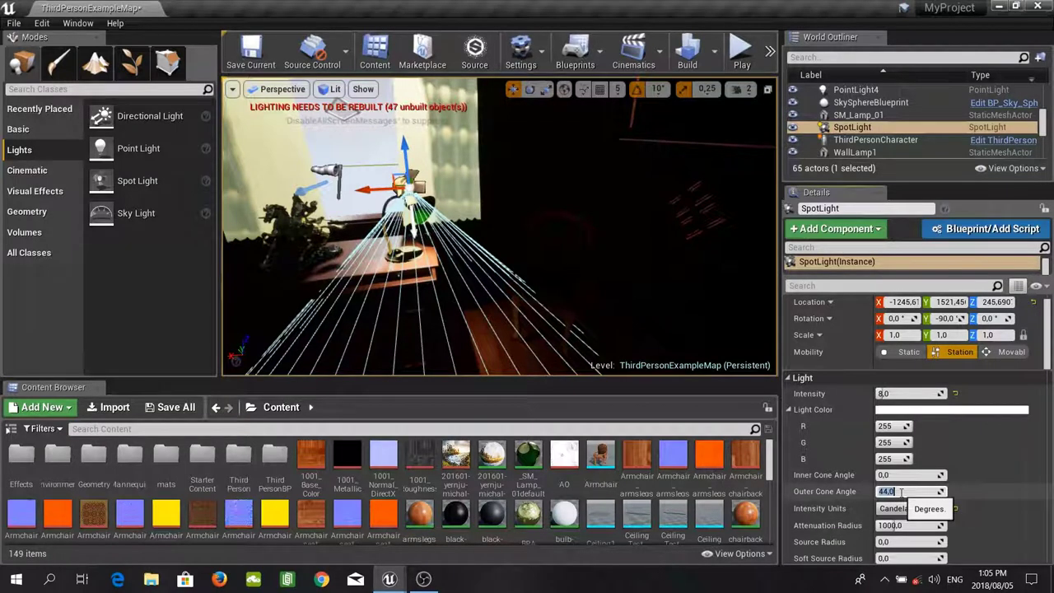
pyautogui.write('35')
pyautogui.press('Return')
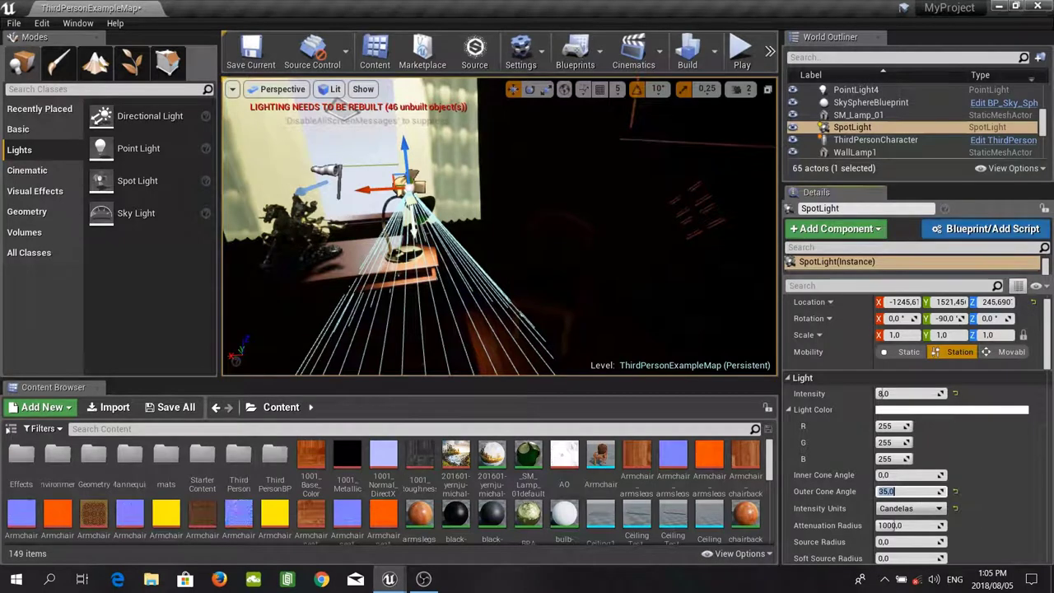
# Rotate the spot light to a Y rotation of about -30° so its cone aims at the armchair.
pyautogui.moveTo(410, 231)
pyautogui.mouseDown(button='right')
pyautogui.moveTo(398, 217)
pyautogui.moveTo(409, 238)
pyautogui.mouseUp(button='right')
pyautogui.press('e')
pyautogui.moveTo(432, 156); pyautogui.dragTo(375, 137)
pyautogui.moveTo(383, 305); pyautogui.dragTo(422, 332)
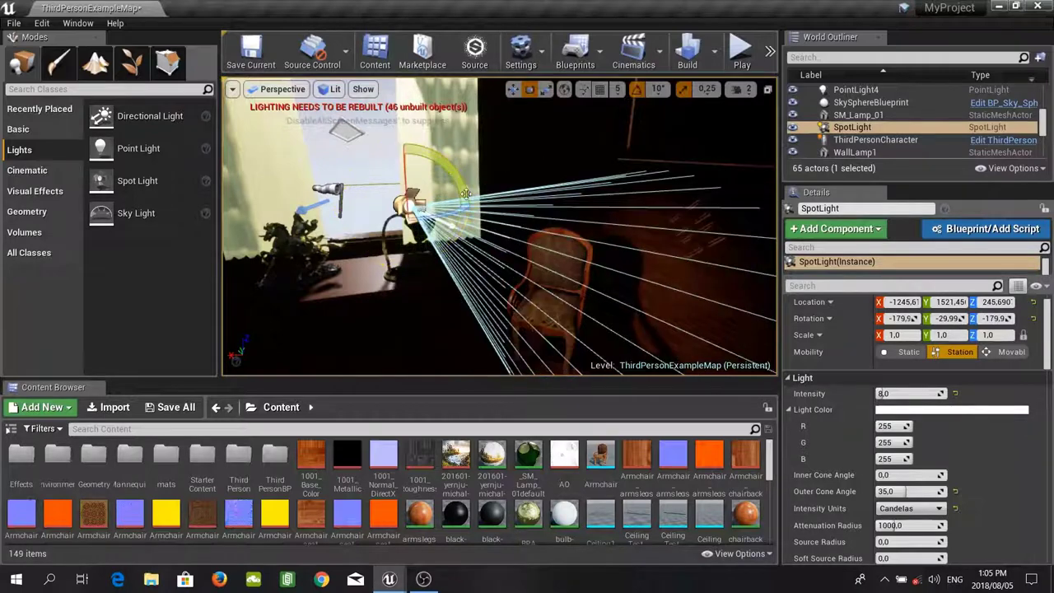
# Move the spot light into the opening of the desk lamp's shade, to about X -1257, Y 1536, Z 226.
pyautogui.moveTo(422, 331); pyautogui.dragTo(363, 308, button='right')
pyautogui.moveTo(499, 239); pyautogui.dragTo(601, 241, button='right')
pyautogui.keyDown('alt'); pyautogui.moveTo(395, 232); pyautogui.dragTo(375, 234); pyautogui.keyUp('alt')
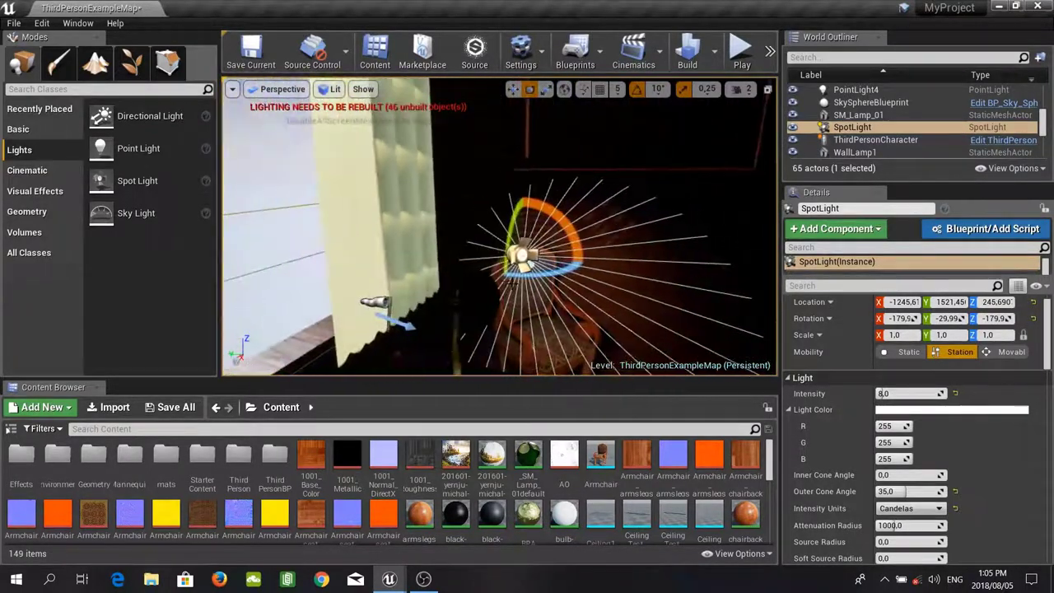
pyautogui.press('w')
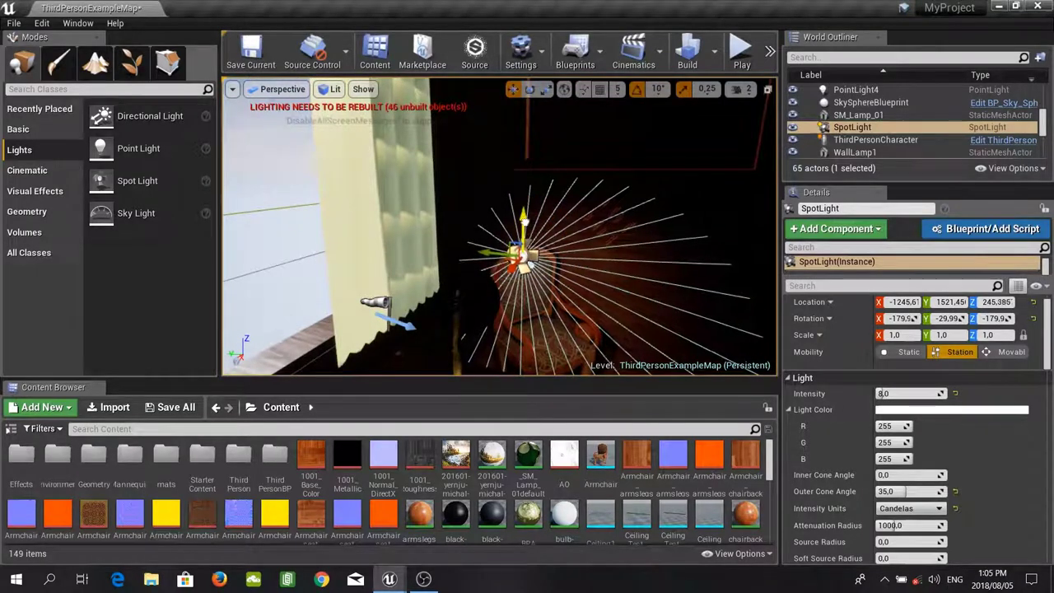
pyautogui.moveTo(525, 220); pyautogui.dragTo(523, 268)
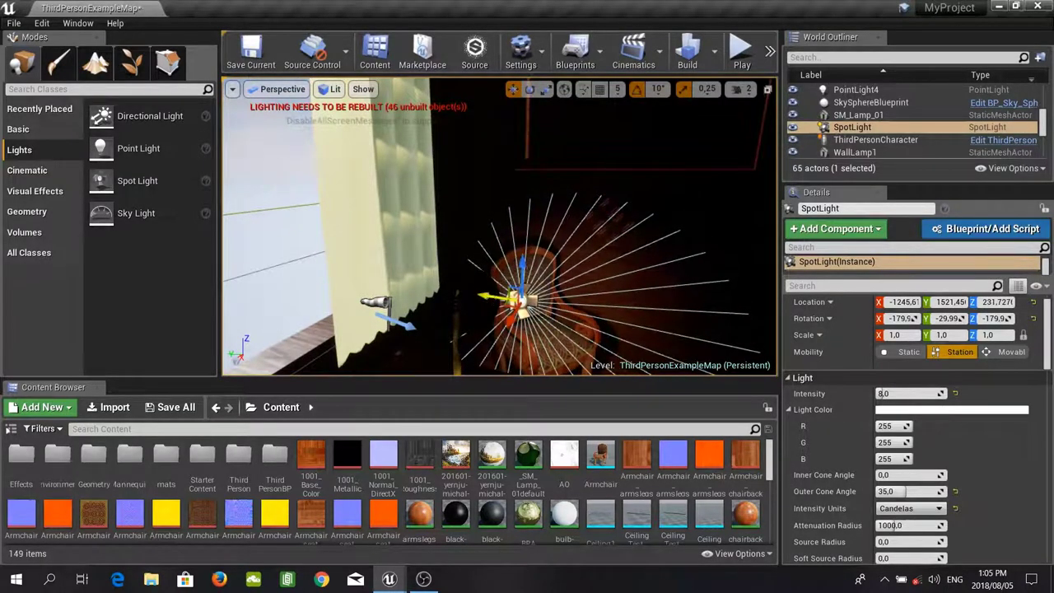
pyautogui.moveTo(449, 296); pyautogui.dragTo(424, 312, button='right')
pyautogui.moveTo(286, 246); pyautogui.dragTo(333, 239)
pyautogui.moveTo(333, 239); pyautogui.dragTo(359, 231, button='right')
pyautogui.moveTo(434, 281); pyautogui.dragTo(451, 280)
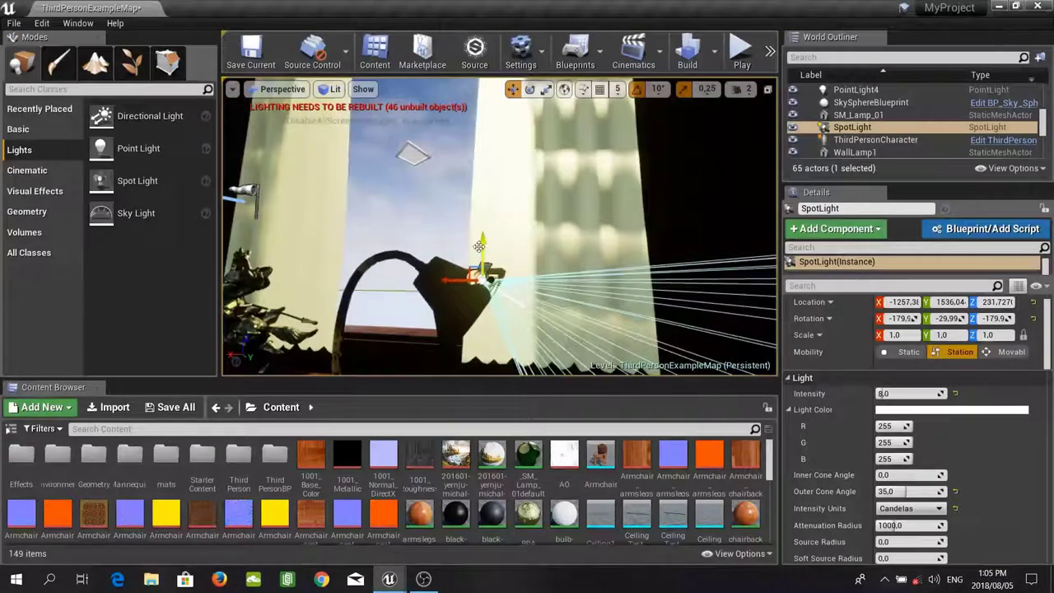
pyautogui.moveTo(484, 240); pyautogui.dragTo(485, 270)
pyautogui.moveTo(484, 269); pyautogui.dragTo(577, 293, button='right')
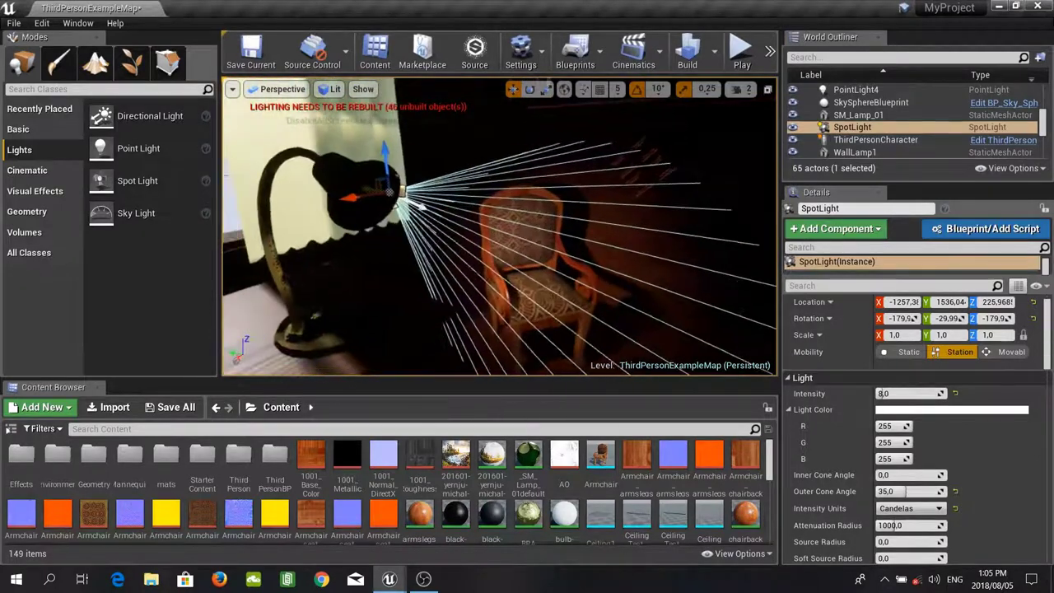
# Set the spot light's intensity to 12 candelas.
pyautogui.click(897, 395)
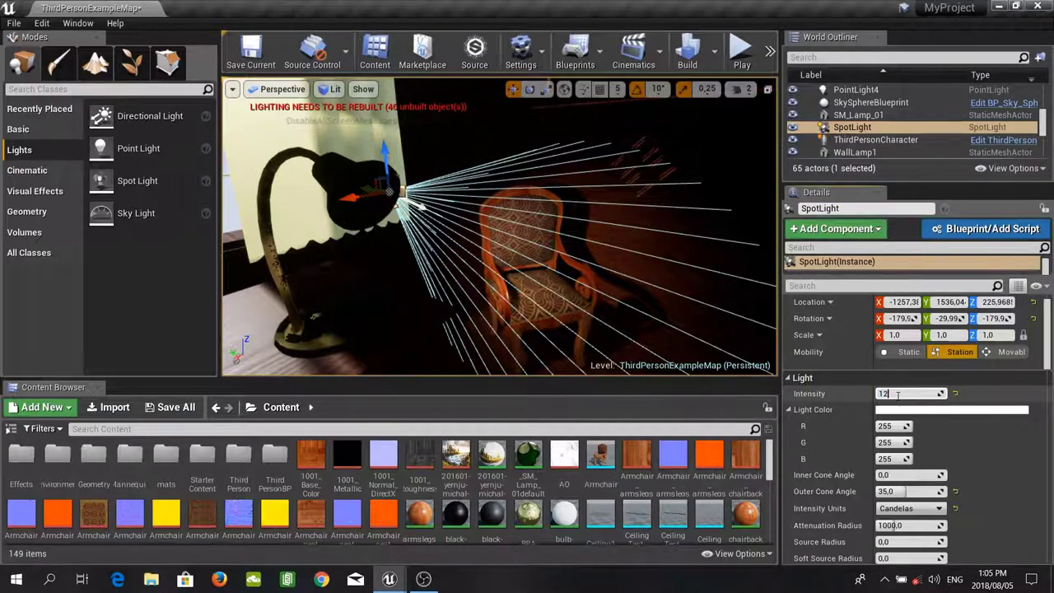
pyautogui.write('12')
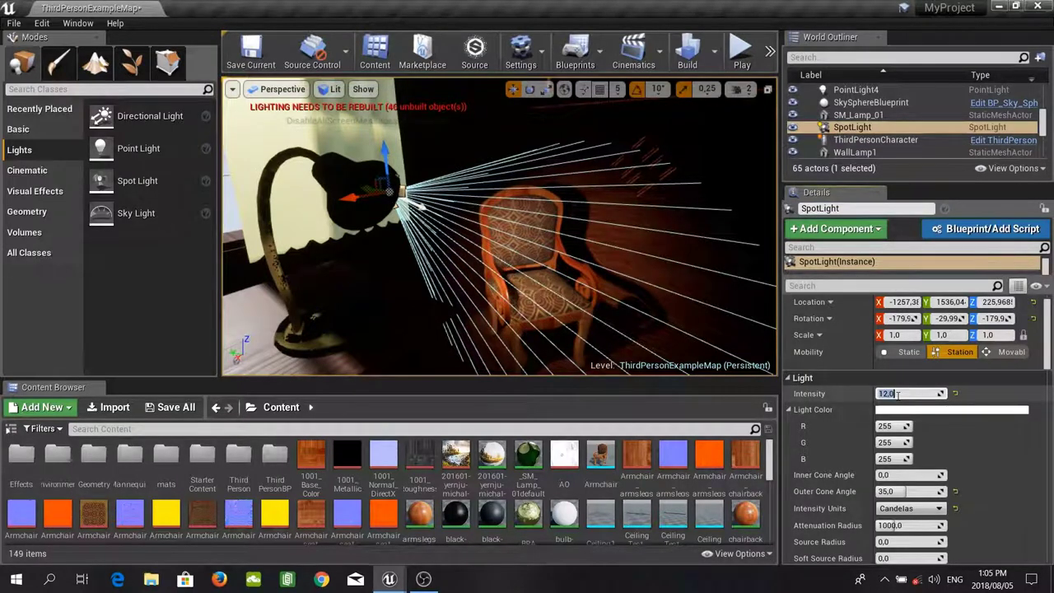
pyautogui.press('Return')
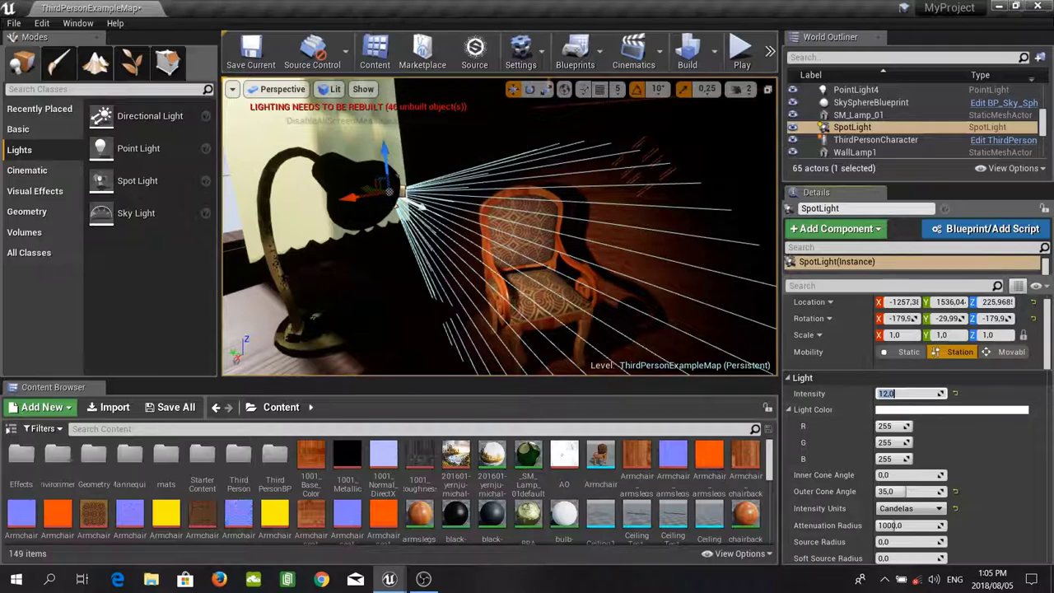
pyautogui.moveTo(577, 247); pyautogui.dragTo(617, 234, button='right')
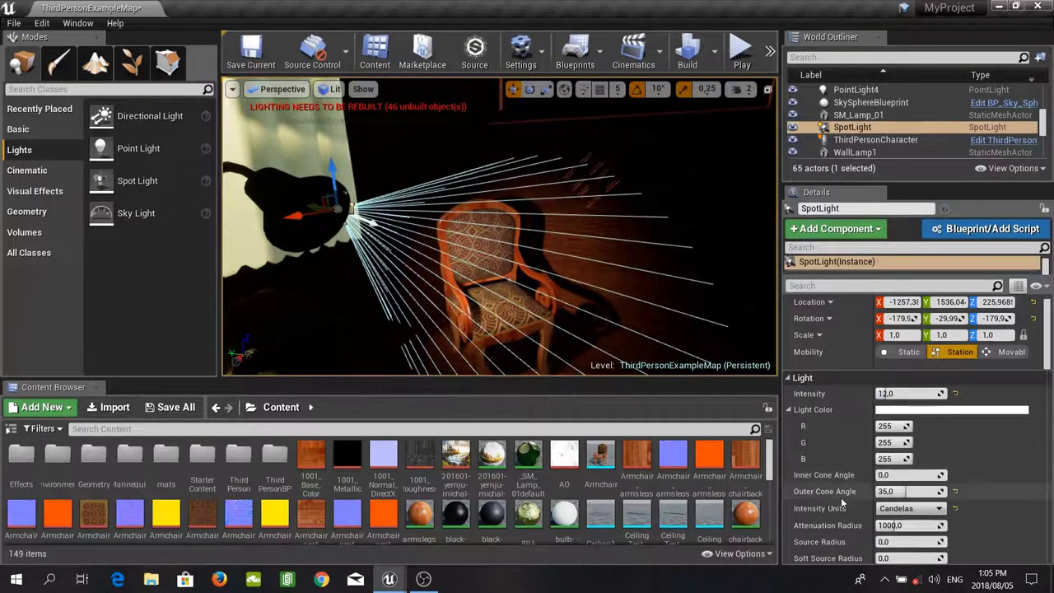
# Set the spot light's inner cone angle to 28 degrees and view the lit chair without the cone lines.
pyautogui.click(896, 476)
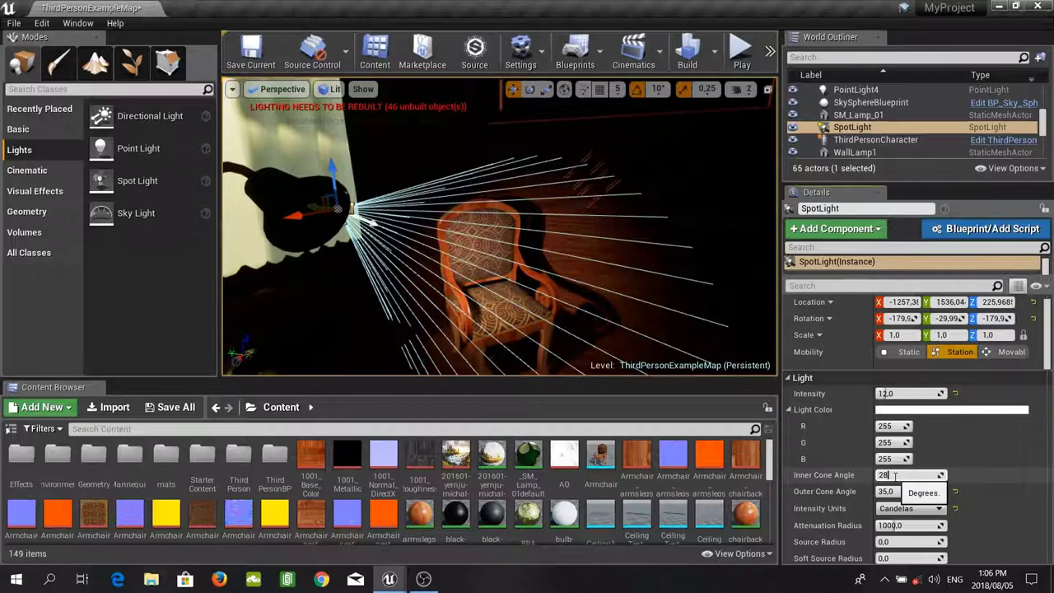
pyautogui.write('28')
pyautogui.press('Return')
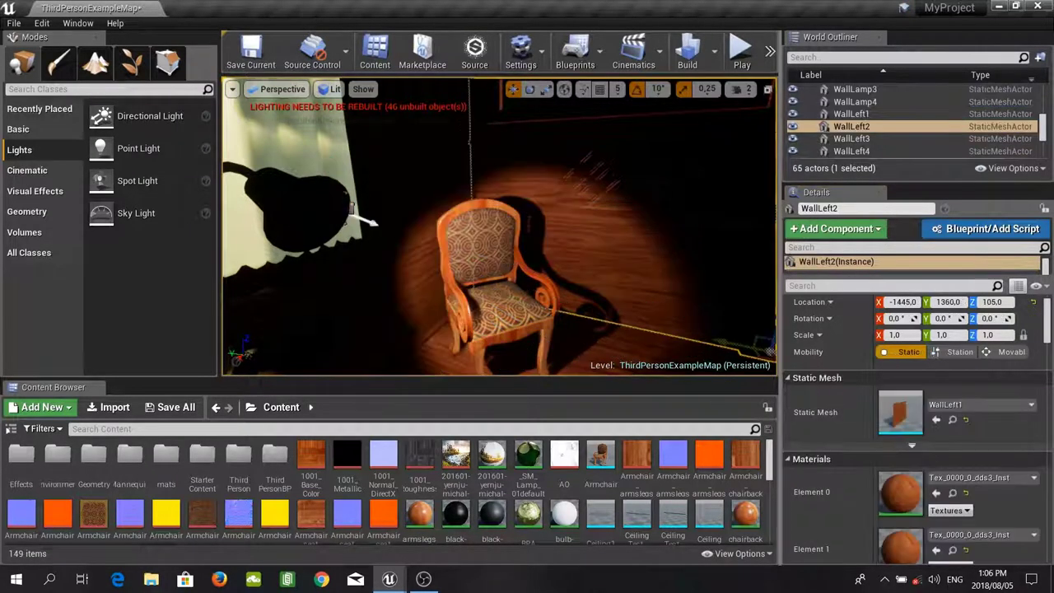
pyautogui.click(620, 231)
# Set the spot light's inner cone angle to 15 degrees and deselect the light to compare the edge falloff.
pyautogui.click(361, 213)
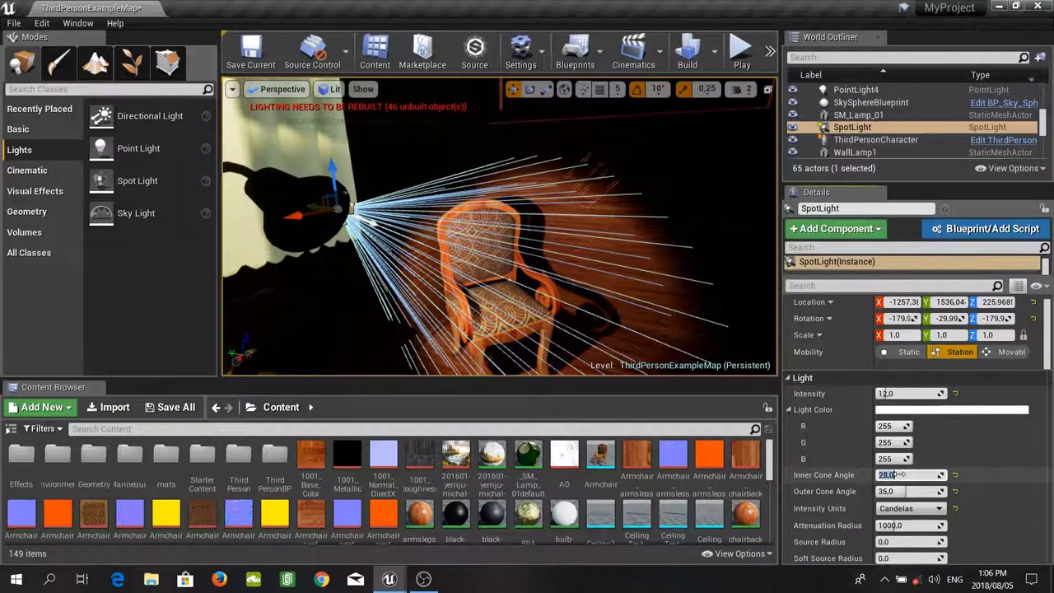
pyautogui.write('15')
pyautogui.press('Return')
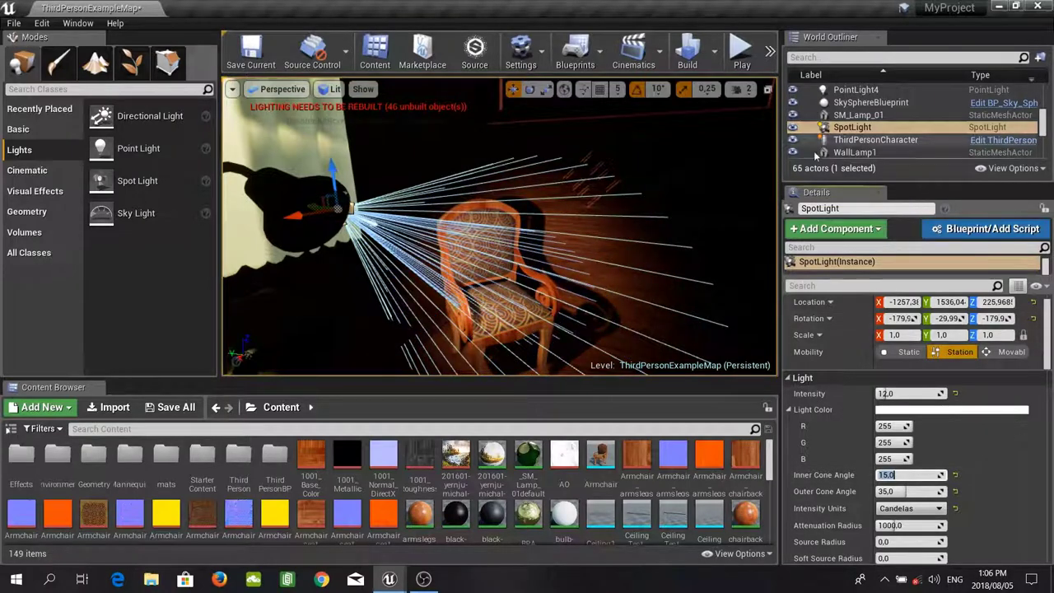
pyautogui.click(696, 169)
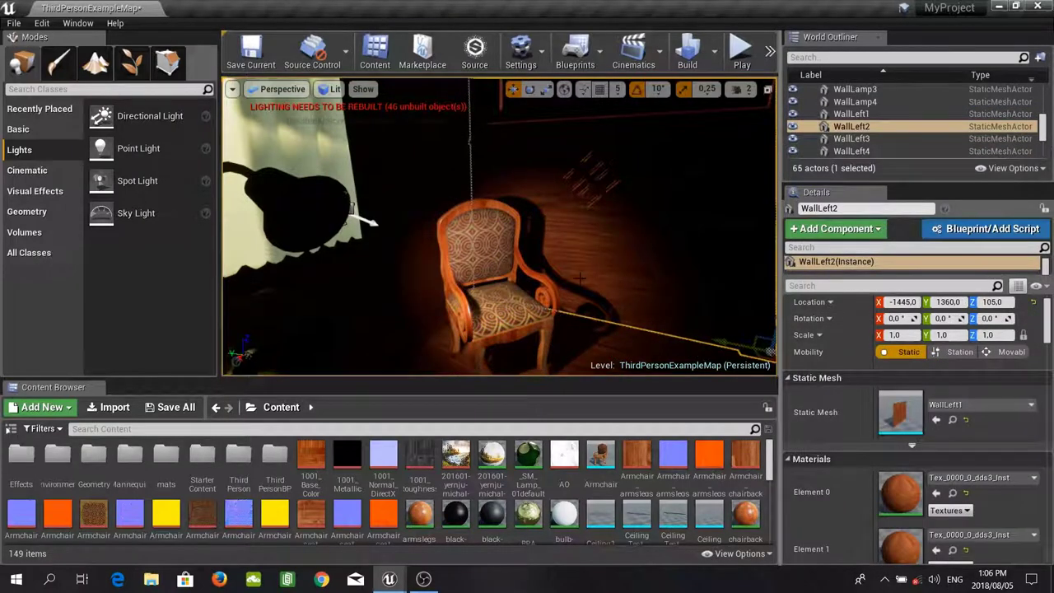
# Return the spot light's inner cone angle to 0 degrees.
pyautogui.click(356, 211)
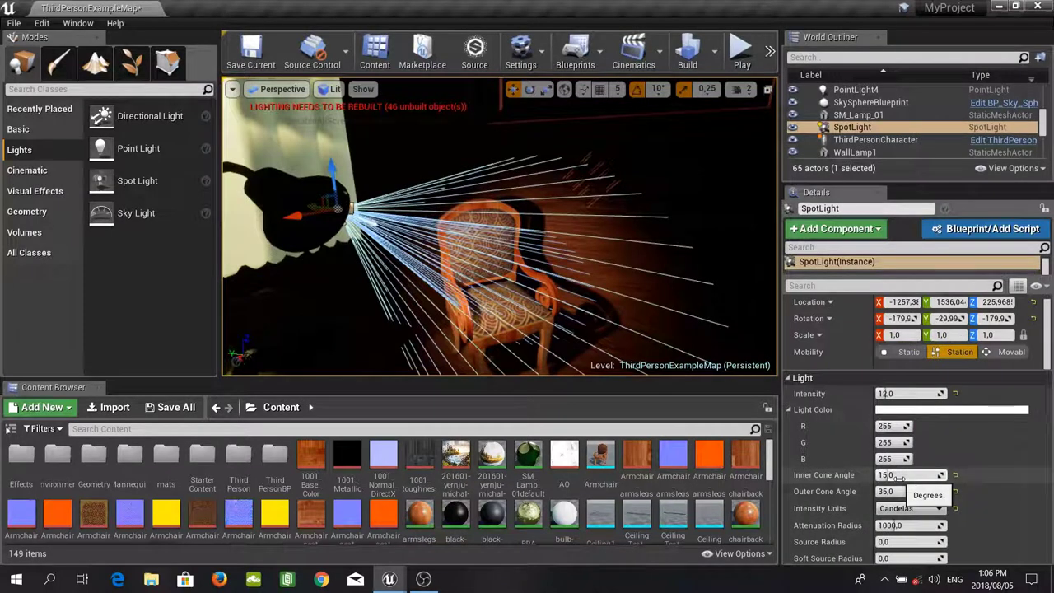
pyautogui.click(899, 476)
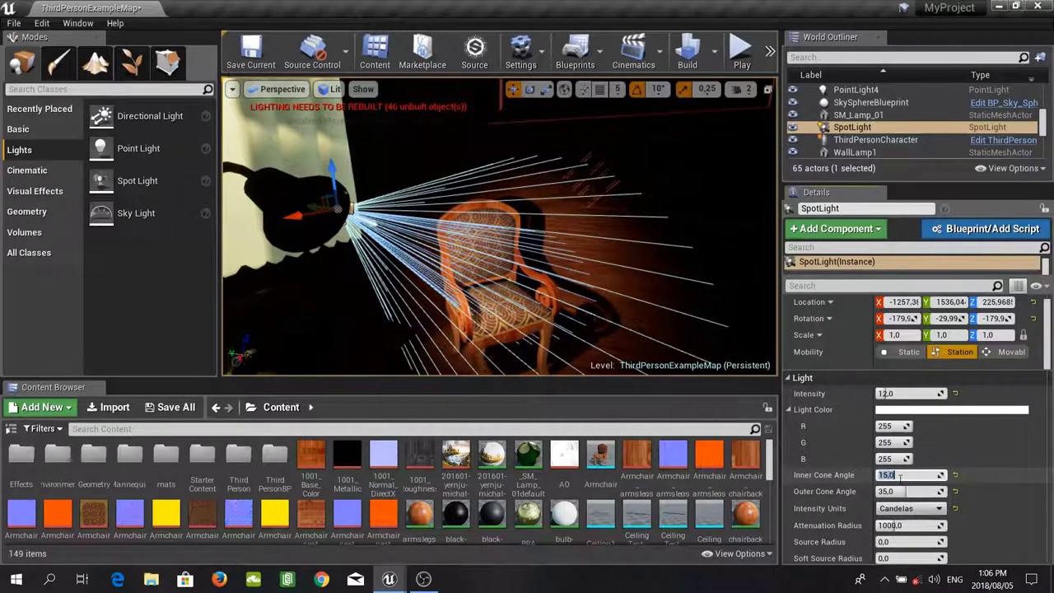
pyautogui.write('0')
pyautogui.press('Return')
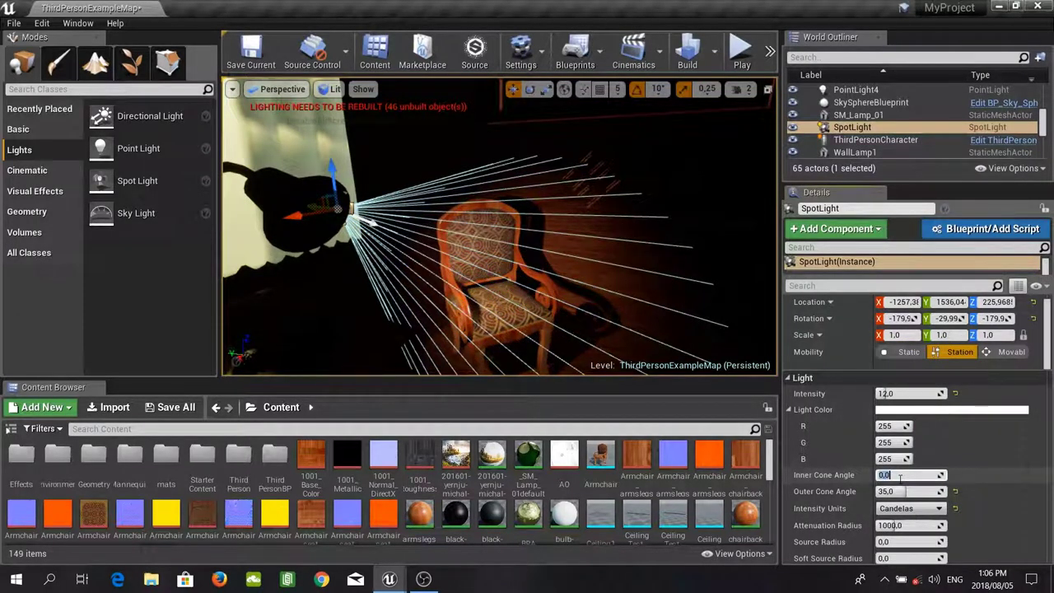
pyautogui.click(899, 476)
pyautogui.press('End')
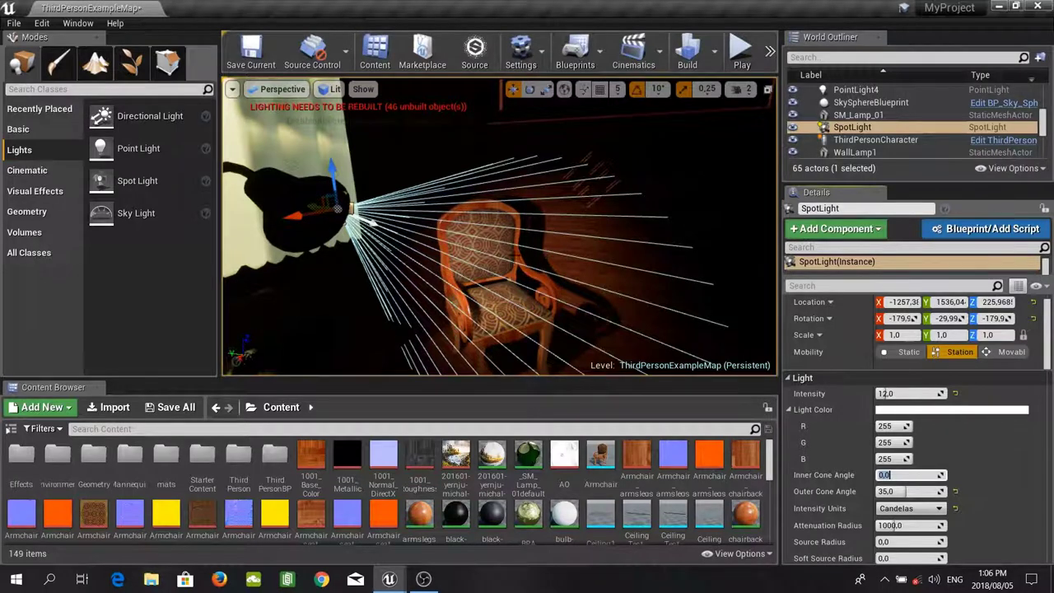
pyautogui.moveTo(502, 265); pyautogui.dragTo(469, 268, button='right')
pyautogui.moveTo(372, 217); pyautogui.dragTo(597, 217, button='right')
pyautogui.moveTo(372, 216); pyautogui.dragTo(115, 228, button='right')
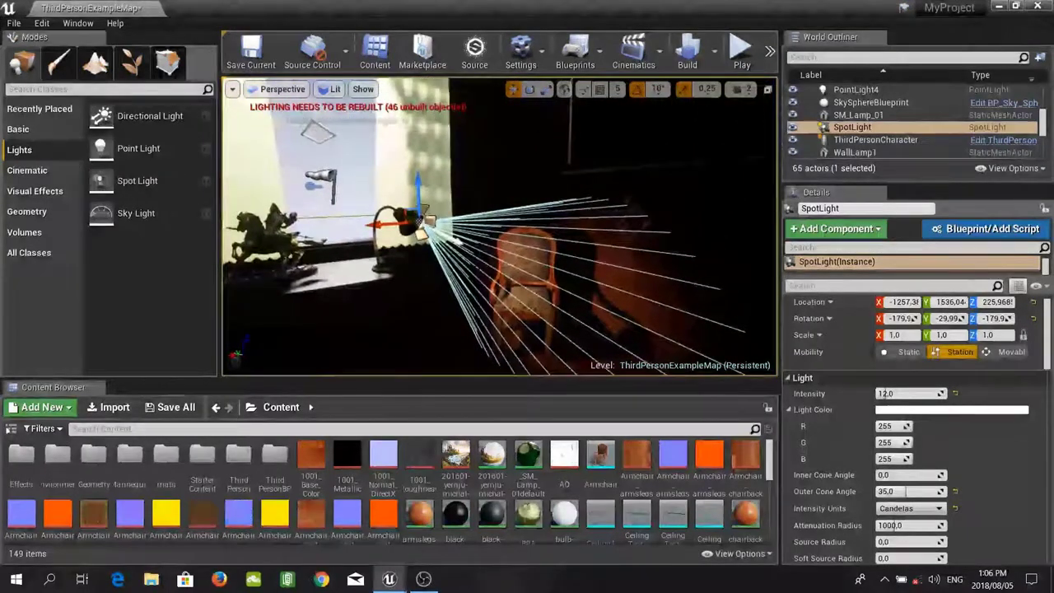
pyautogui.scroll(5, 500, 228)
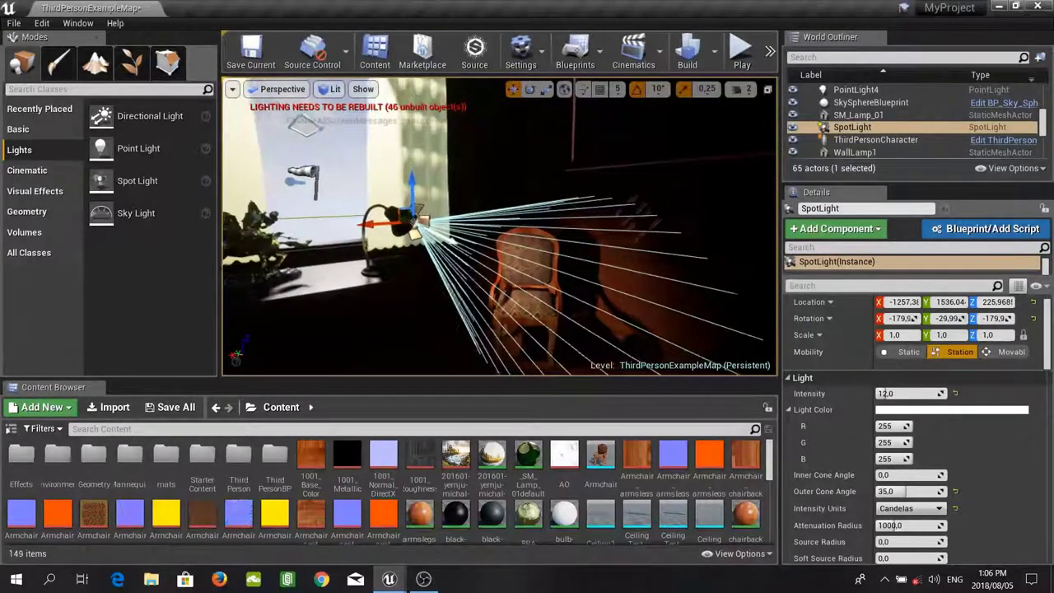
pyautogui.scroll(-2, 500, 228)
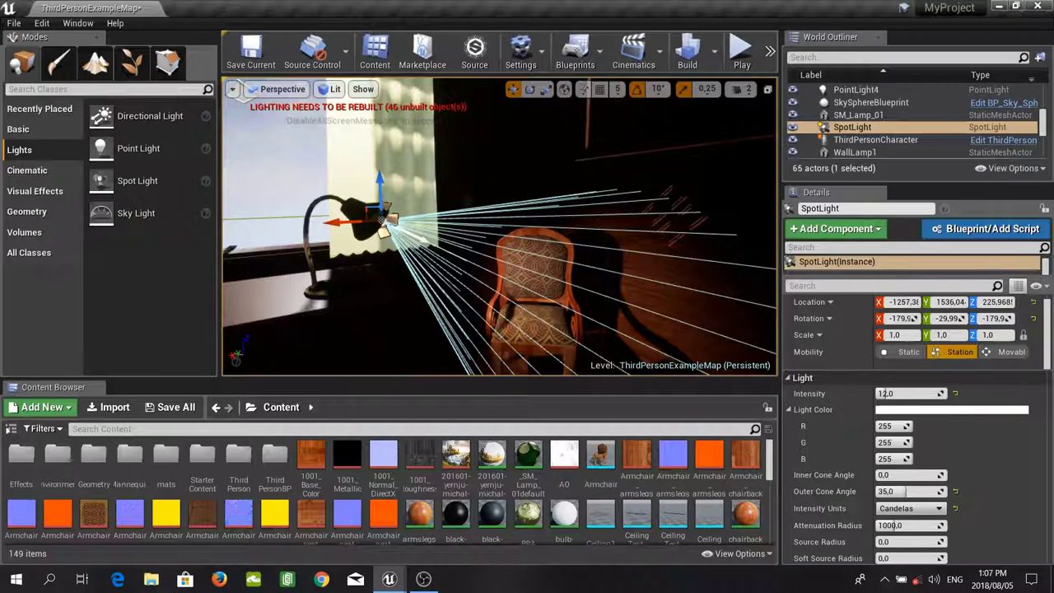
# Assign the Complex_IES light profile as the spot light's IES texture and briefly test Use IES Intensity, leaving it off.
pyautogui.scroll(-5, 1008, 463)
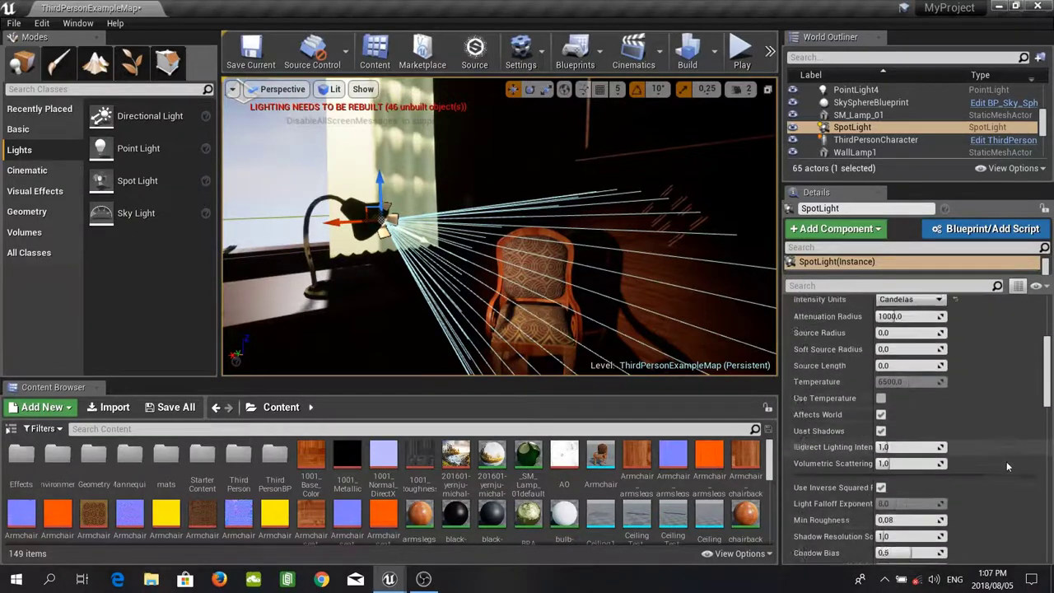
pyautogui.scroll(-8, 1006, 462)
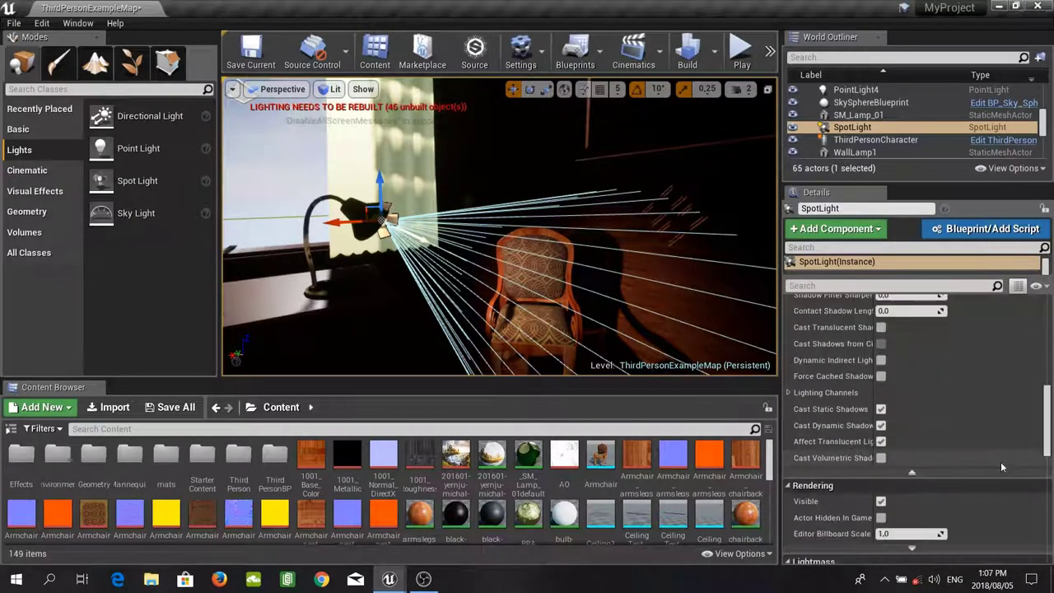
pyautogui.scroll(-8, 1000, 465)
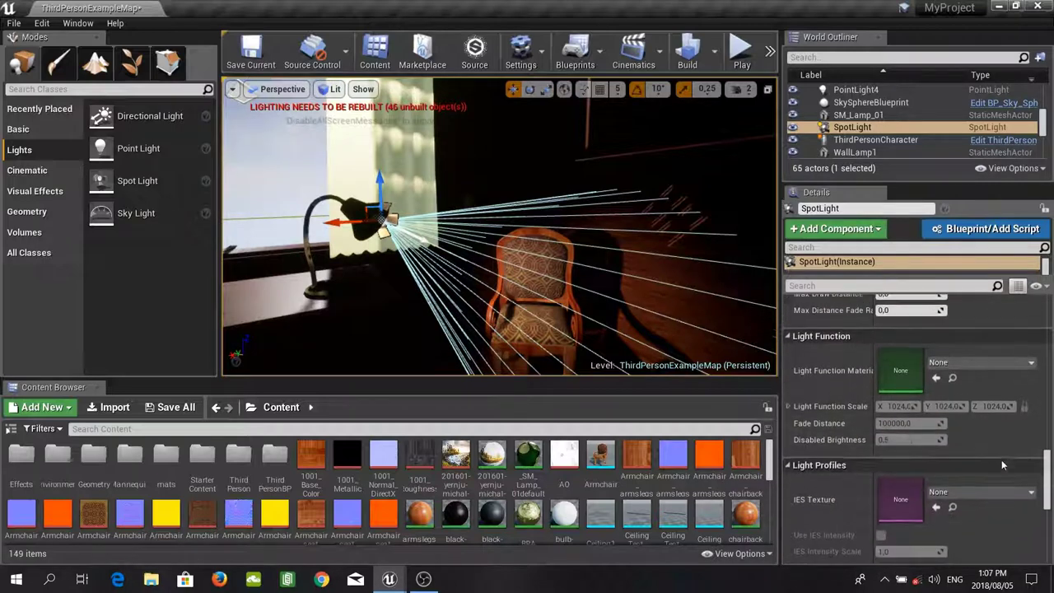
pyautogui.scroll(-3, 1002, 460)
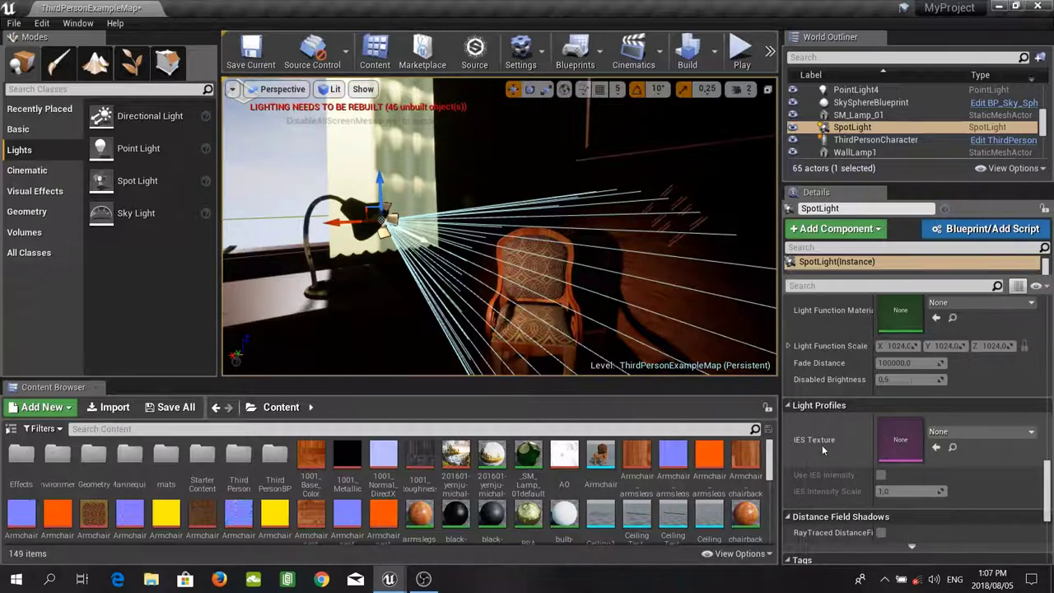
pyautogui.click(977, 434)
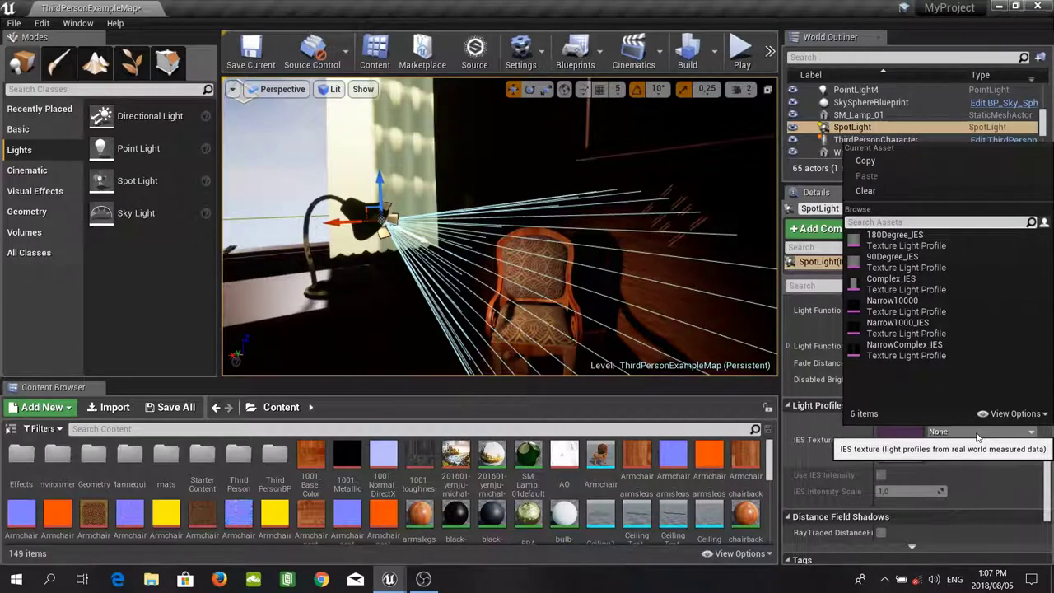
pyautogui.click(933, 289)
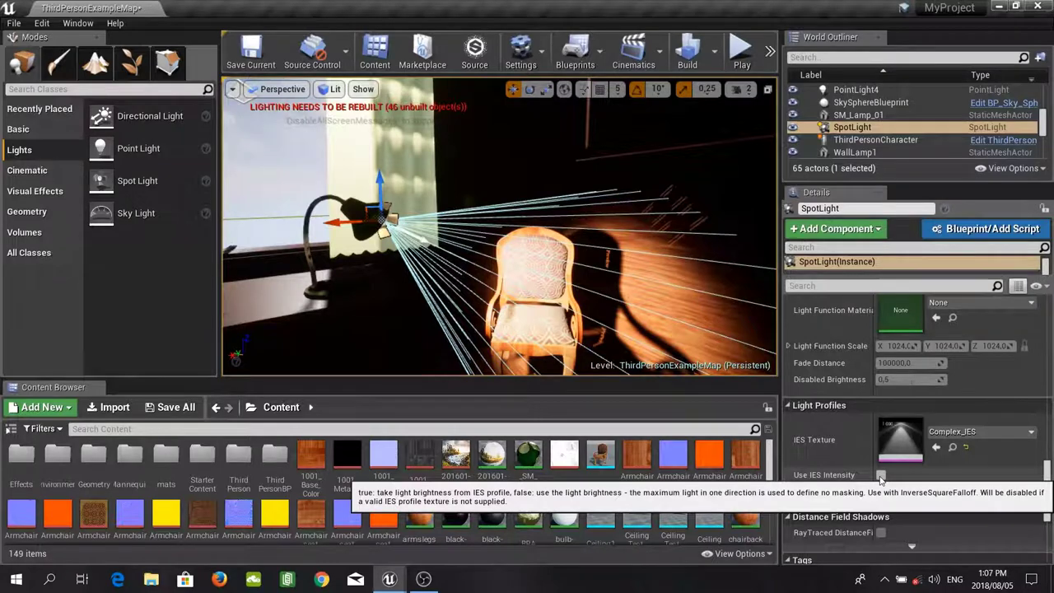
pyautogui.click(880, 476)
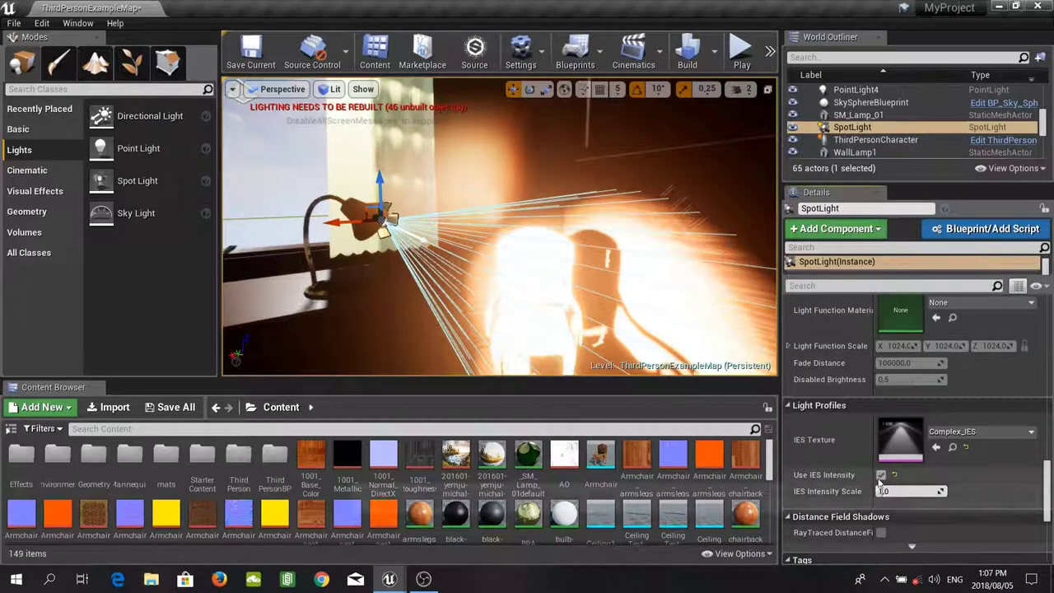
pyautogui.click(880, 475)
# Set the spot light's intensity to 4 candelas.
pyautogui.scroll(10, 961, 404)
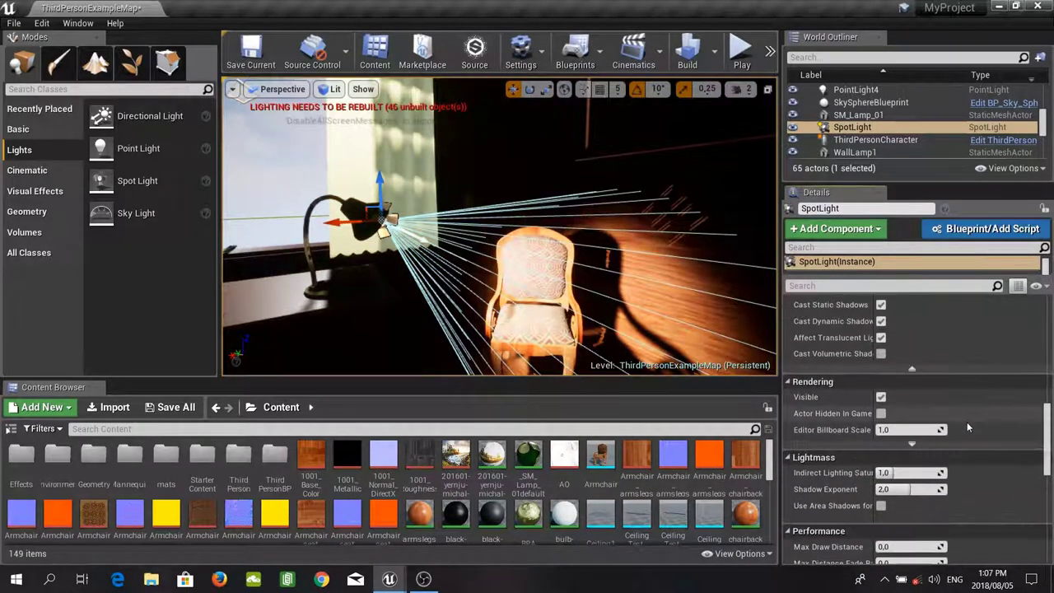
pyautogui.scroll(5, 959, 420)
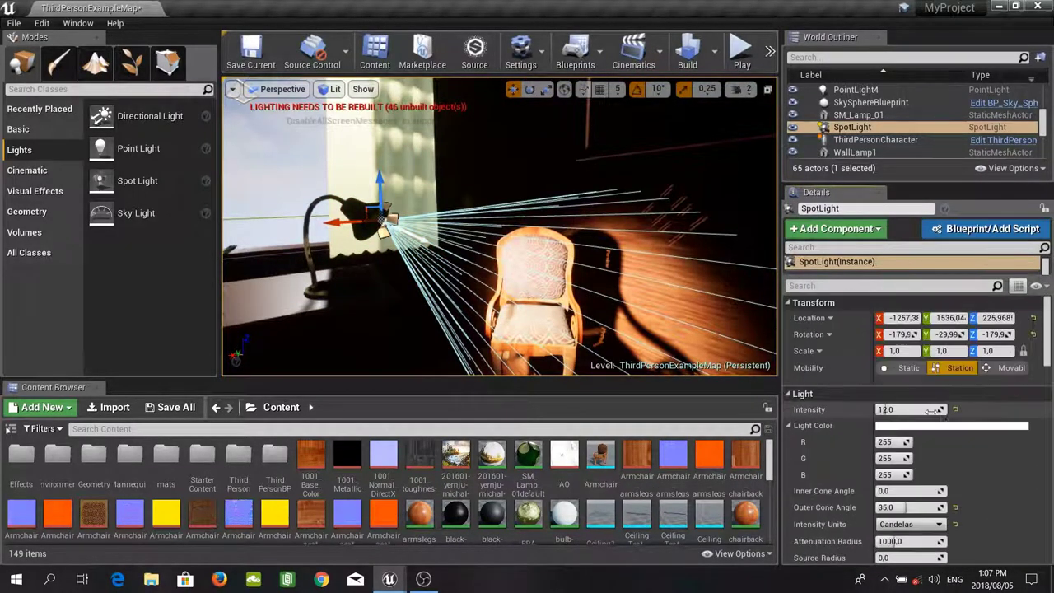
pyautogui.click(902, 409)
pyautogui.write('4')
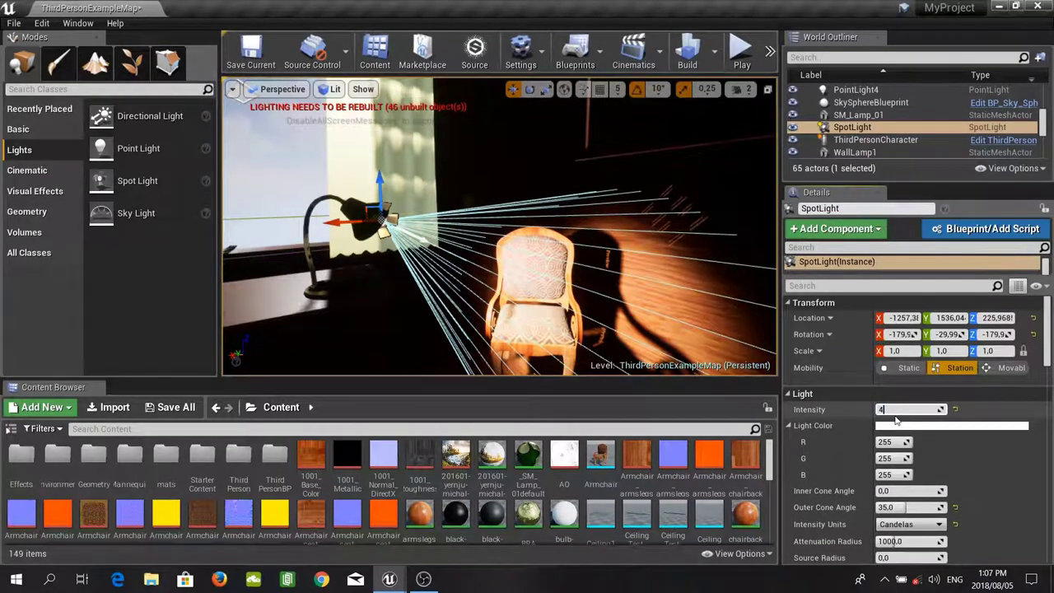
pyautogui.press('Return')
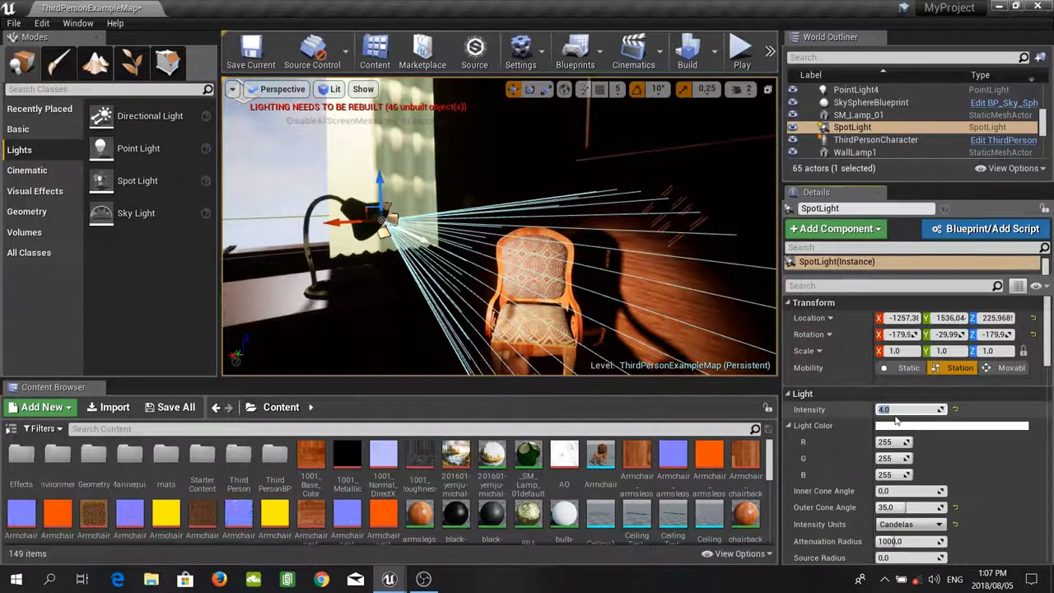
# Examine the wood-panelled wall around the wall lamps in the Reflections view mode and return to the Lit view.
pyautogui.moveTo(576, 272); pyautogui.dragTo(594, 330, button='right')
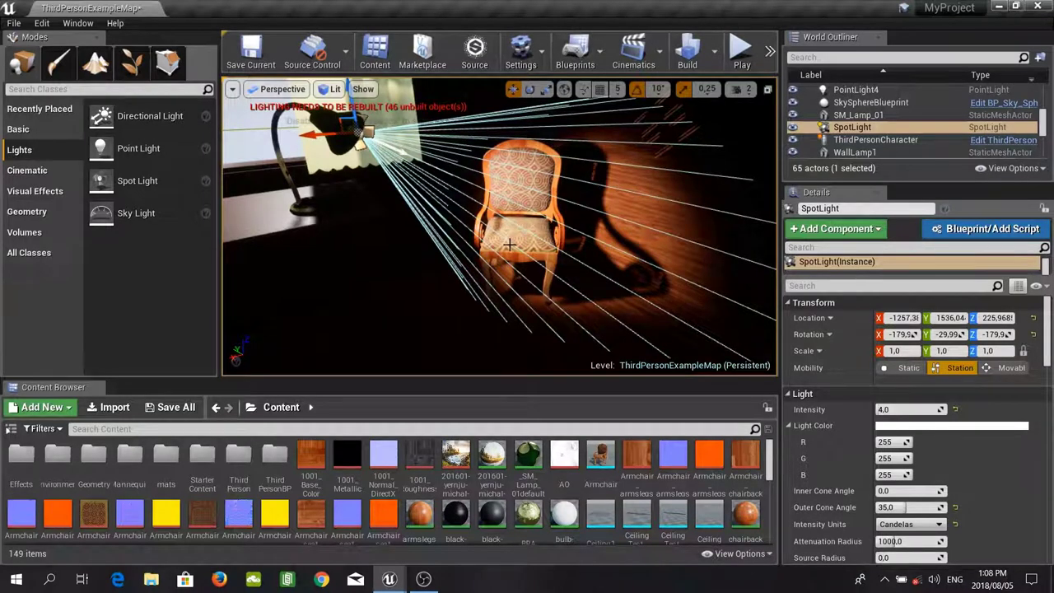
pyautogui.moveTo(504, 239); pyautogui.dragTo(626, 244, button='right')
pyautogui.press('w')
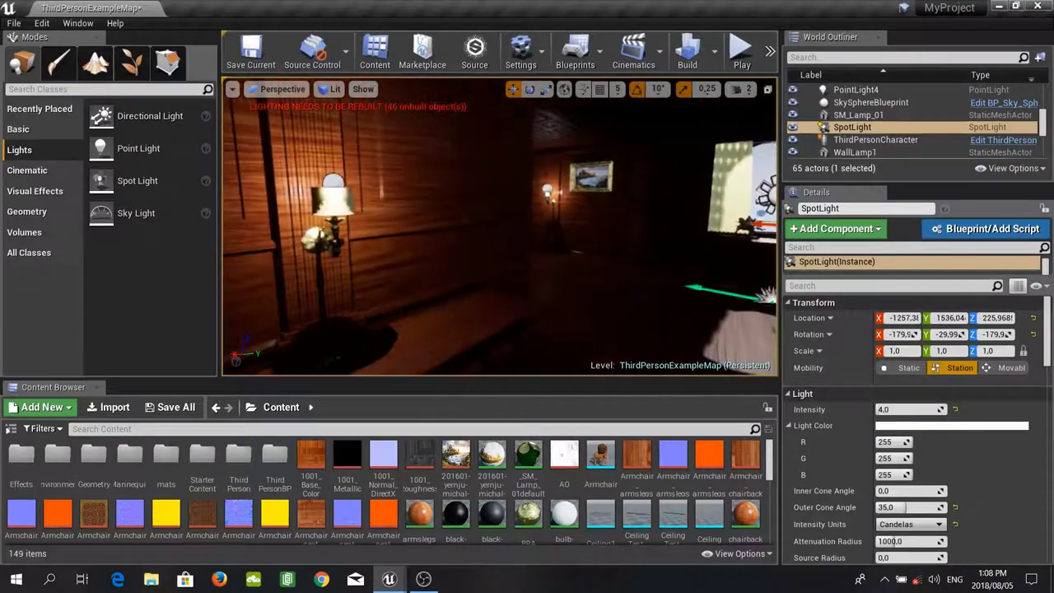
pyautogui.click(334, 89)
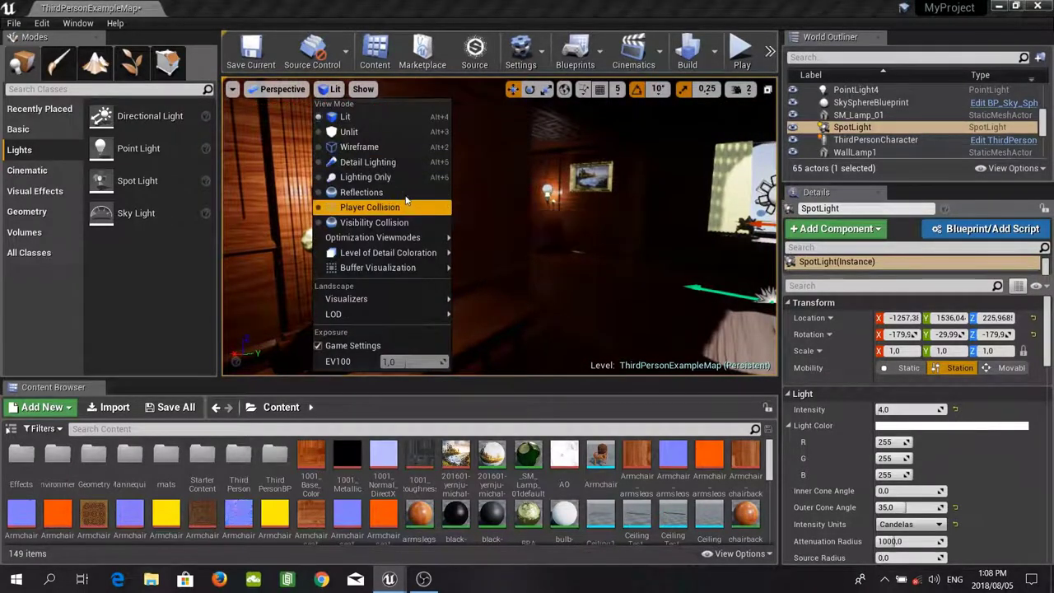
pyautogui.click(403, 194)
pyautogui.moveTo(403, 195); pyautogui.dragTo(239, 209, button='right')
pyautogui.moveTo(492, 196); pyautogui.dragTo(478, 196, button='right')
pyautogui.click(346, 89)
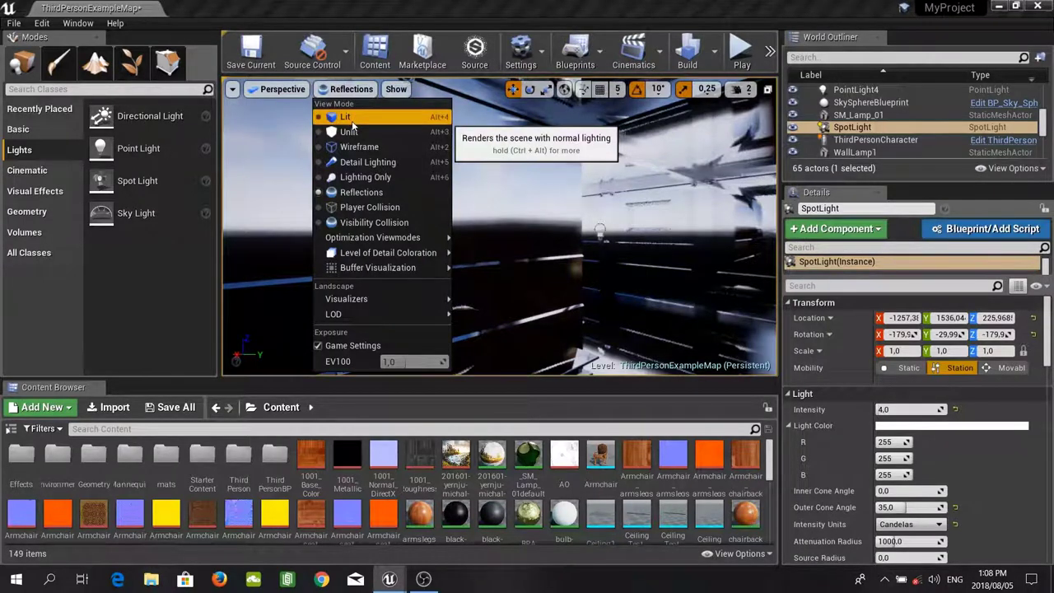
pyautogui.click(352, 121)
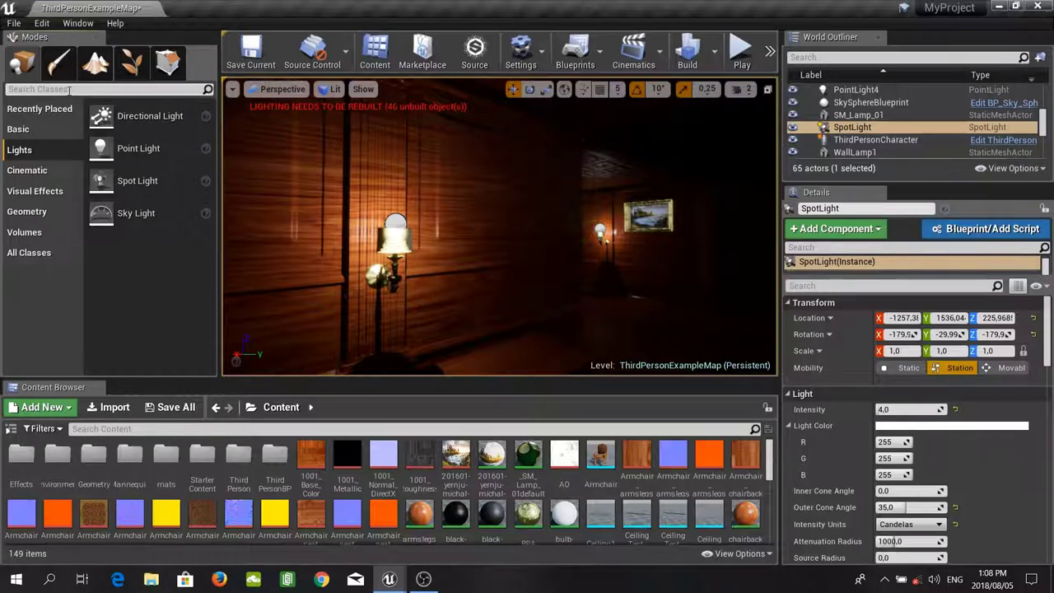
# Search the placeable classes for "sphere" and place a Sphere Reflection Capture beside the wall lamp.
pyautogui.write('sphere')
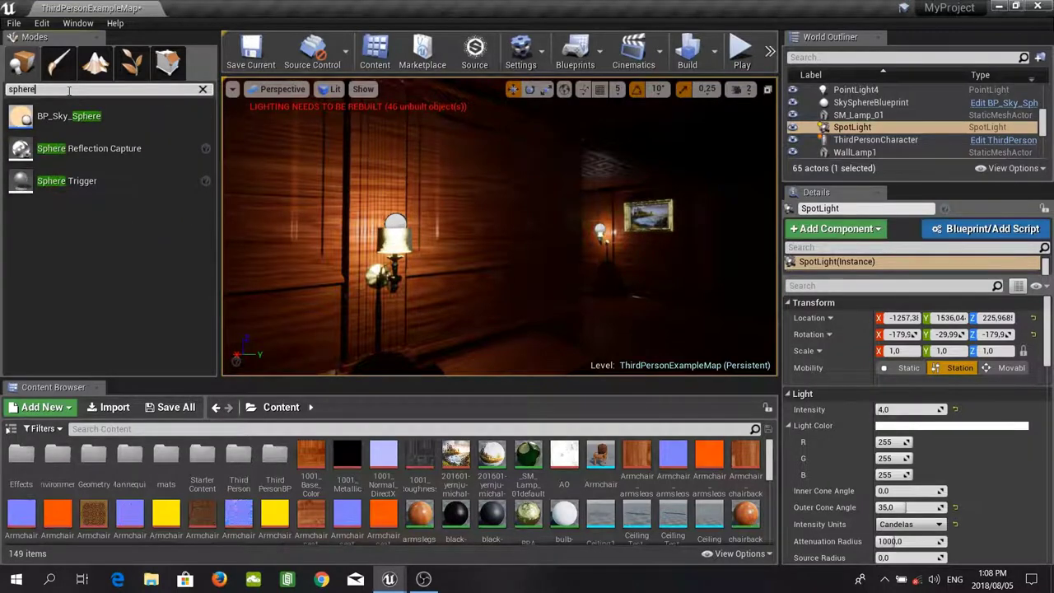
pyautogui.moveTo(82, 148); pyautogui.dragTo(447, 308)
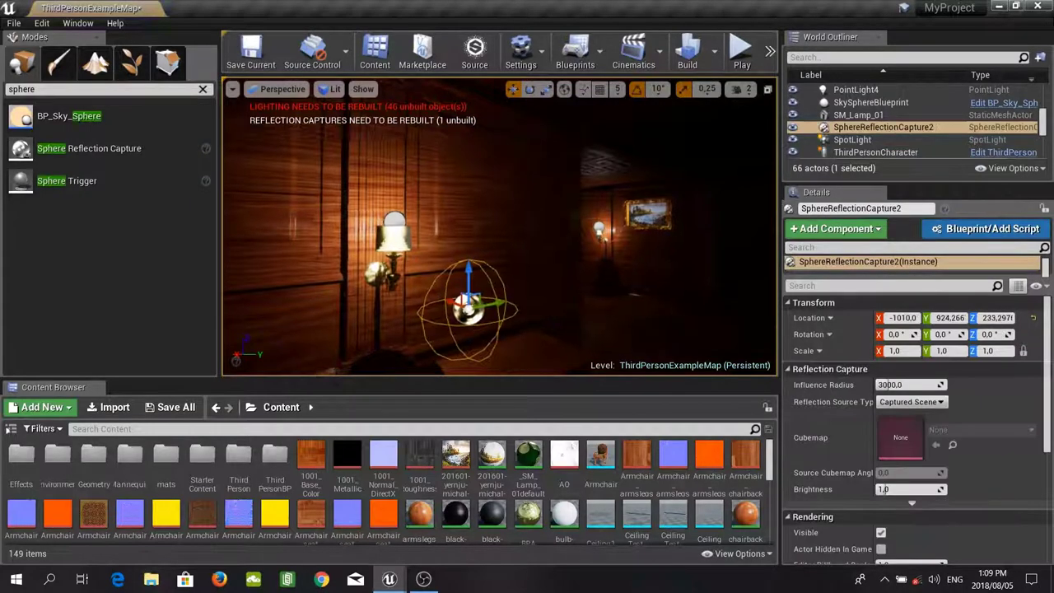
pyautogui.press('f')
pyautogui.moveTo(448, 308); pyautogui.dragTo(396, 321, button='right')
pyautogui.scroll(-5, 447, 308)
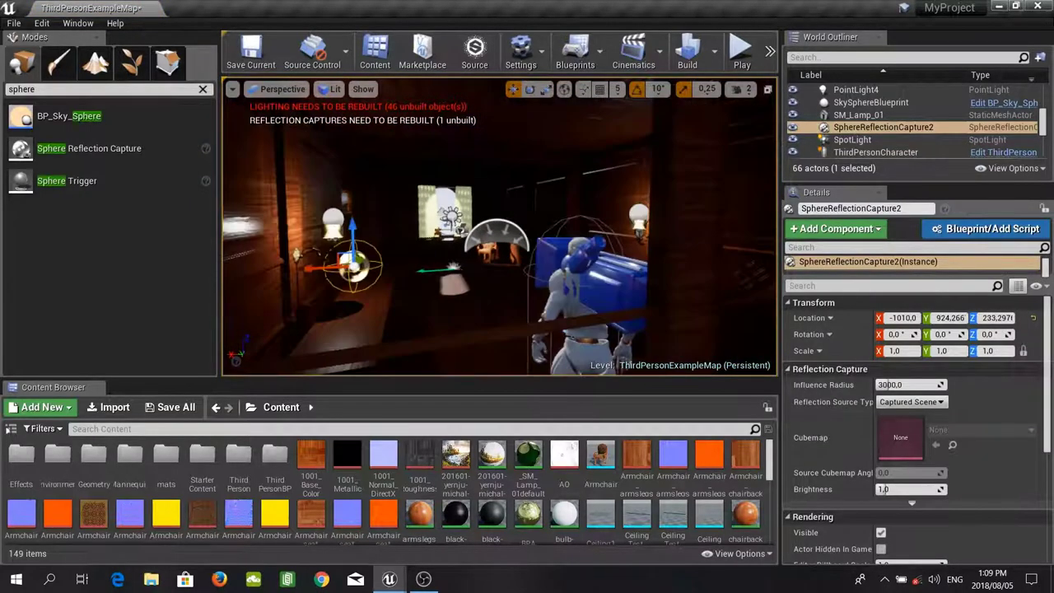
# Move the sphere reflection capture across the room to the wall lamp on the opposite wall, at about X -1390, Y 881.
pyautogui.moveTo(323, 270); pyautogui.dragTo(410, 265)
pyautogui.moveTo(409, 266); pyautogui.dragTo(494, 267, button='right')
pyautogui.press('w')
pyautogui.moveTo(329, 270); pyautogui.dragTo(590, 233)
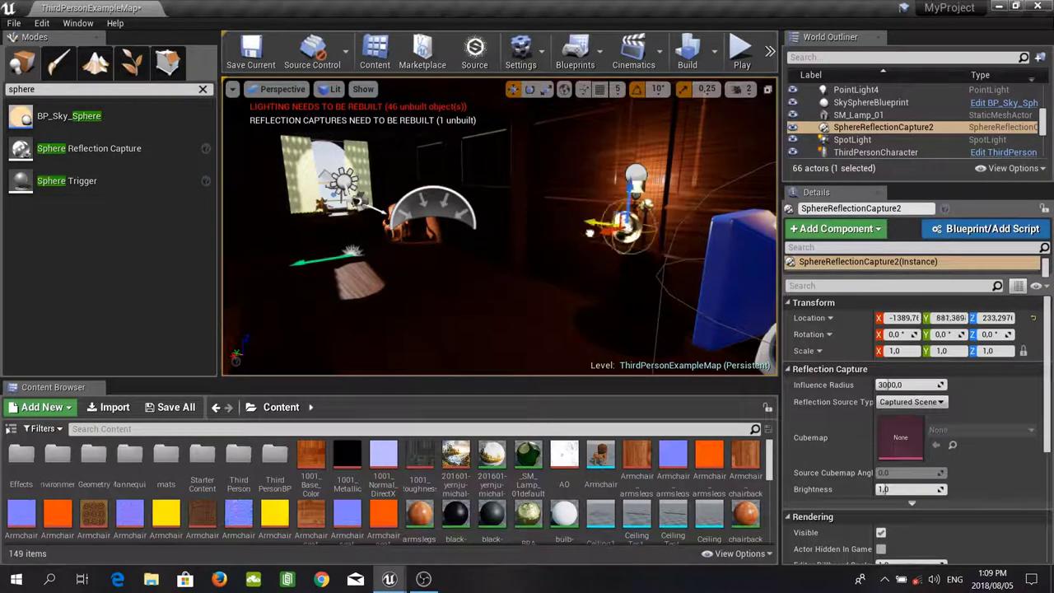
# Fine-tune the sphere reflection capture's position just below the wall lamp, at about X -1400, Y 898, Z 247.
pyautogui.moveTo(577, 238); pyautogui.dragTo(589, 216, button='right')
pyautogui.press('d')
pyautogui.press('w')
pyautogui.press('w')
pyautogui.press('a')
pyautogui.press('d')
pyautogui.press('a')
pyautogui.press('w')
pyautogui.moveTo(513, 230)
pyautogui.mouseDown(button='right')
pyautogui.moveTo(547, 230)
pyautogui.moveTo(498, 236)
pyautogui.mouseUp(button='right')
pyautogui.moveTo(474, 331); pyautogui.dragTo(507, 264)
pyautogui.moveTo(498, 257); pyautogui.dragTo(502, 255, button='right')
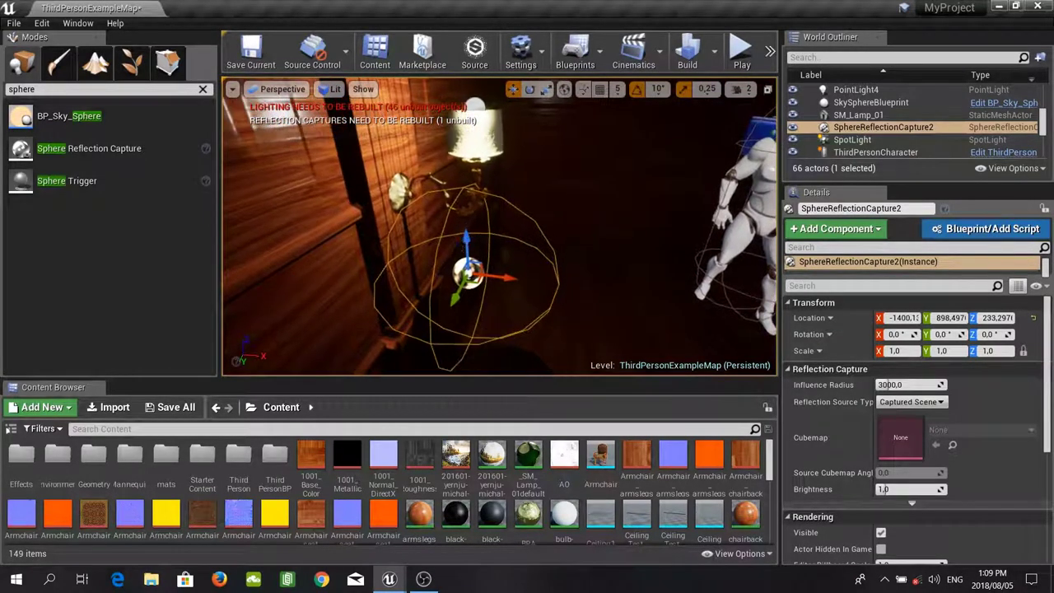
pyautogui.moveTo(469, 239); pyautogui.dragTo(475, 205)
pyautogui.moveTo(474, 205); pyautogui.dragTo(477, 185, button='right')
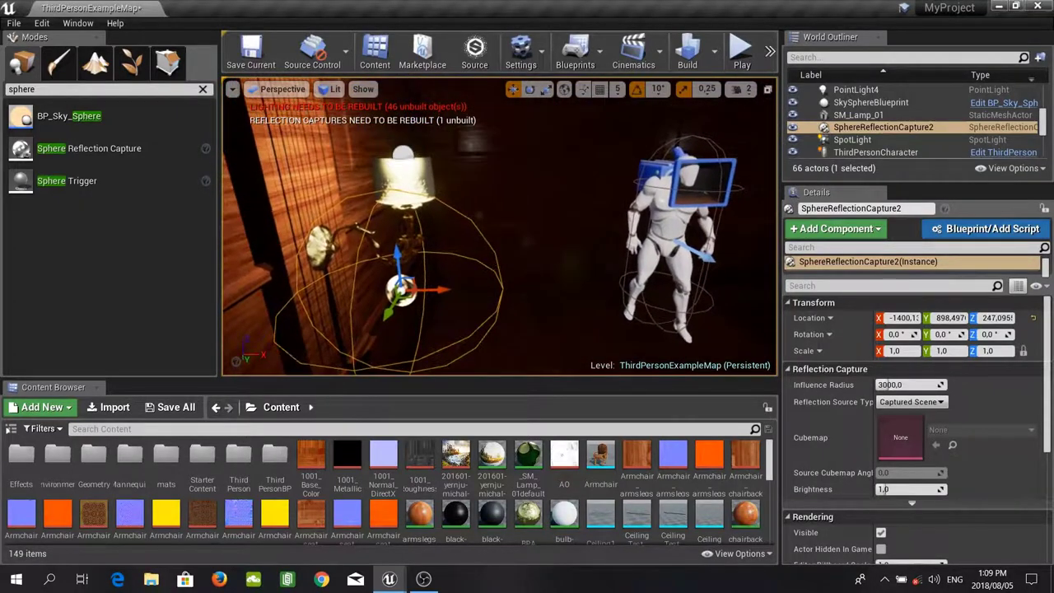
# Duplicate the sphere reflection capture along X and position the copy by the facing wall lamp, at about X -1057.
pyautogui.keyDown('alt'); pyautogui.moveTo(433, 290); pyautogui.dragTo(728, 291); pyautogui.keyUp('alt')
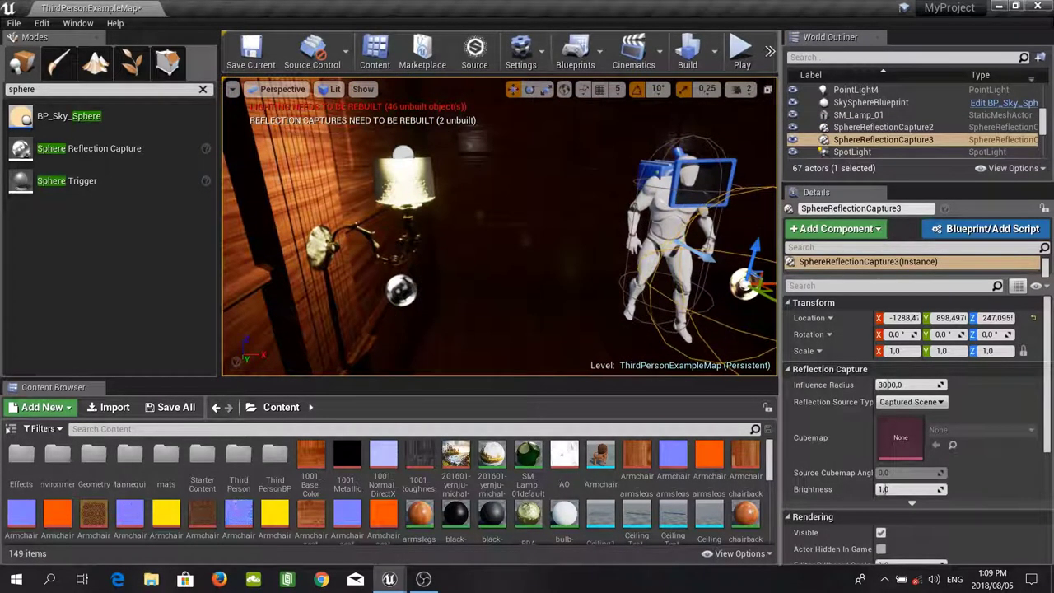
pyautogui.press('f')
pyautogui.moveTo(443, 258); pyautogui.dragTo(582, 191)
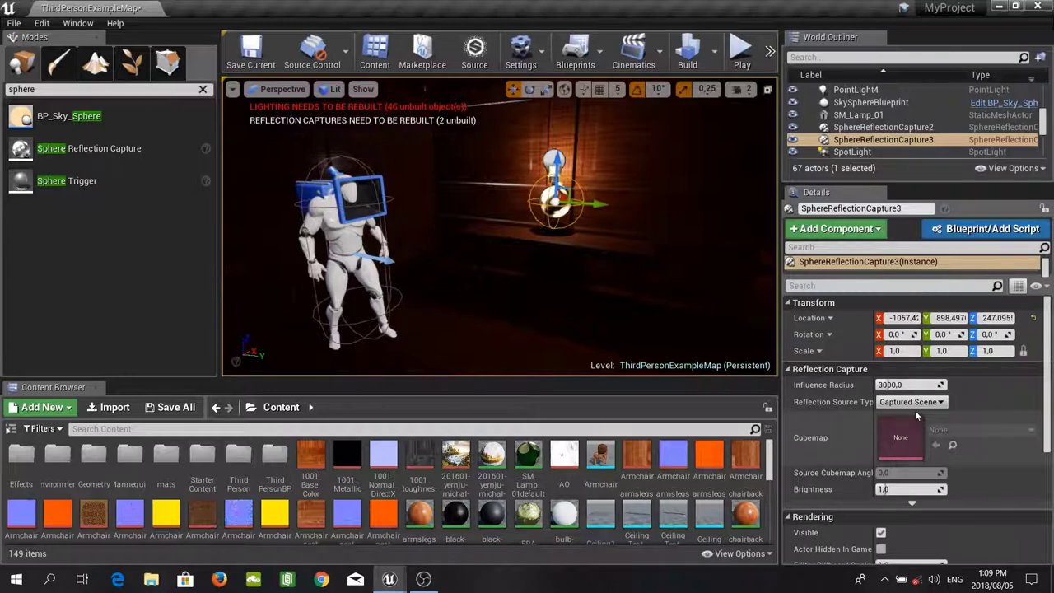
pyautogui.moveTo(659, 280); pyautogui.dragTo(735, 277, button='right')
pyautogui.press('f')
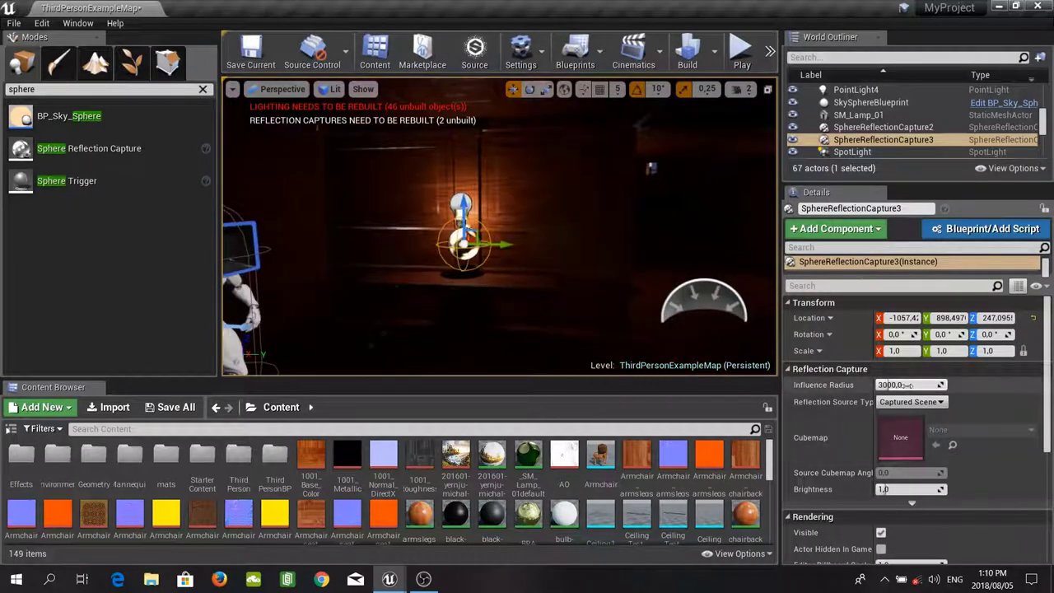
# Try influence radii of 500 and 300 on the duplicated reflection capture and restore the radius to 3000.
pyautogui.click(897, 384)
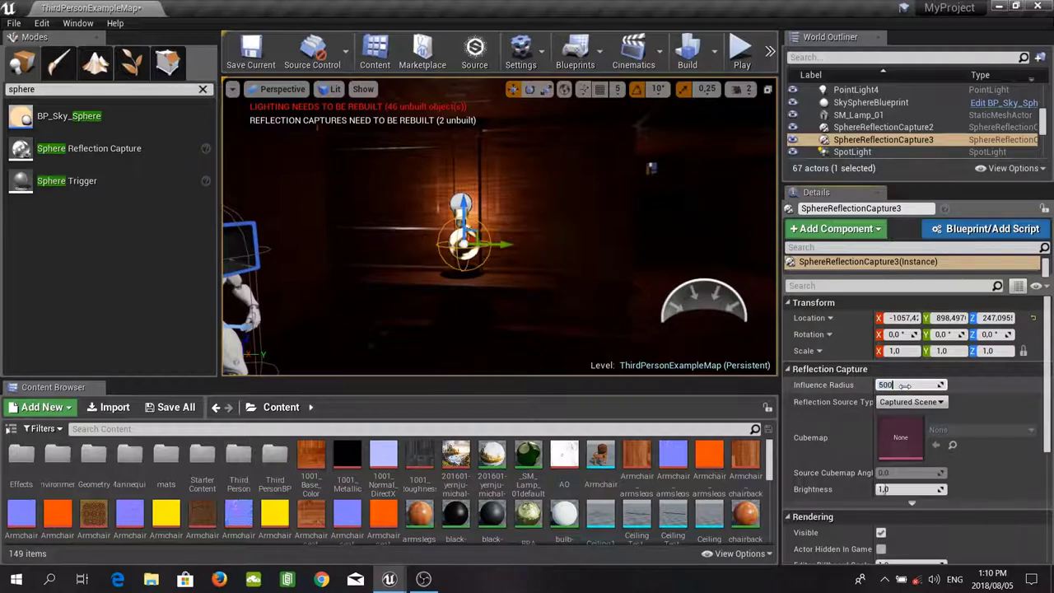
pyautogui.write('500')
pyautogui.press('Return')
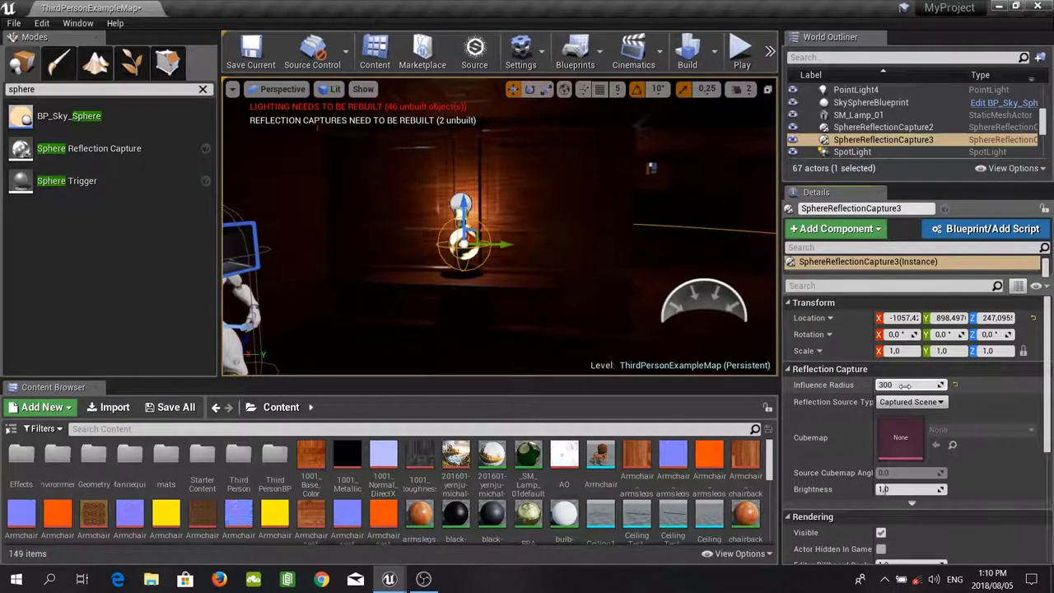
pyautogui.click(904, 384)
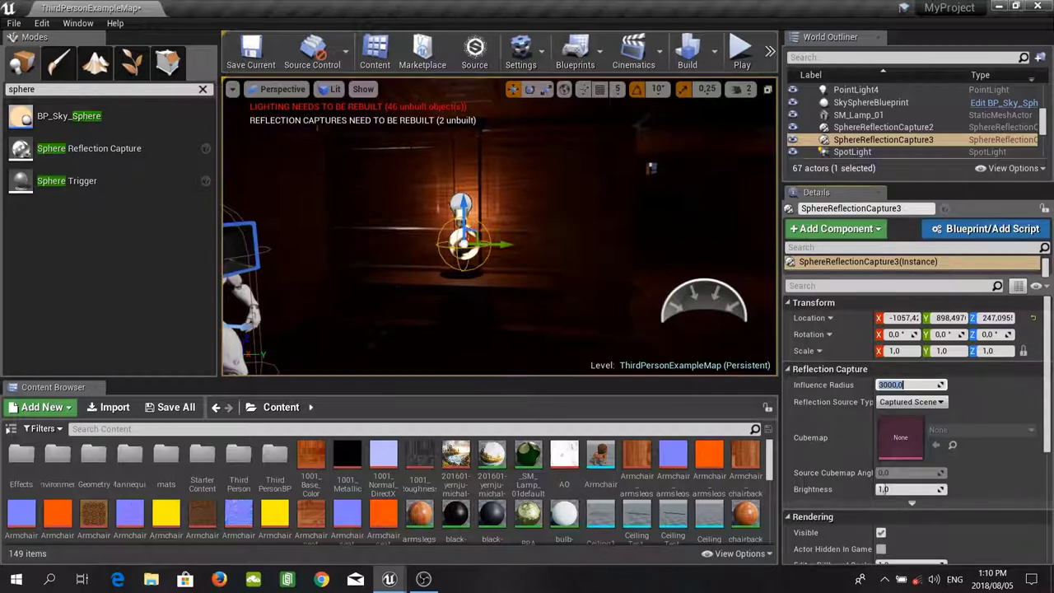
# Check the wall behind the duplicated reflection capture in the Reflections view mode and switch back to Lit.
pyautogui.click(330, 89)
pyautogui.click(363, 188)
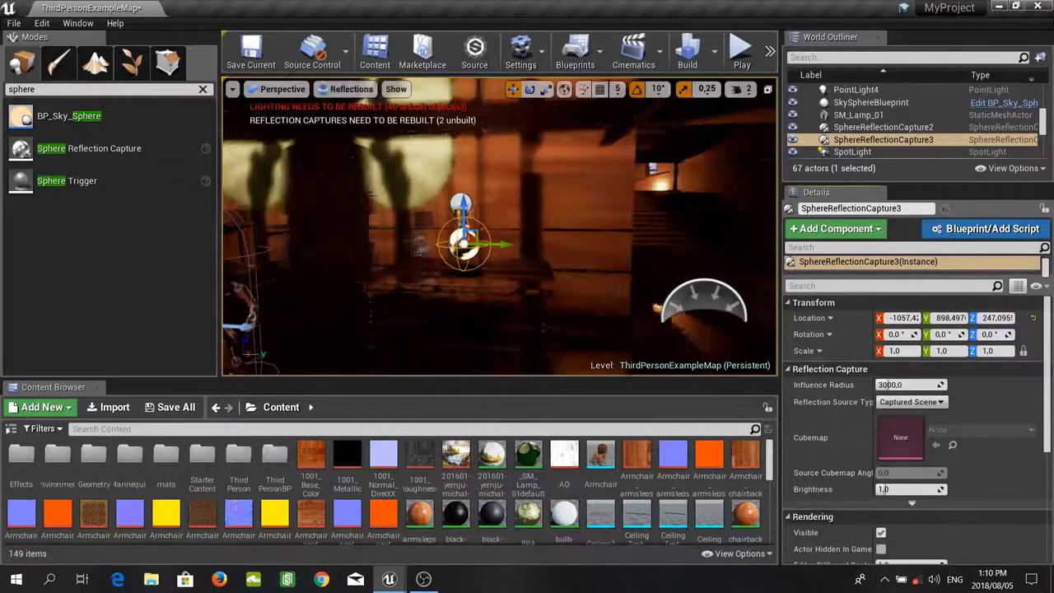
pyautogui.moveTo(499, 226); pyautogui.dragTo(521, 227, button='right')
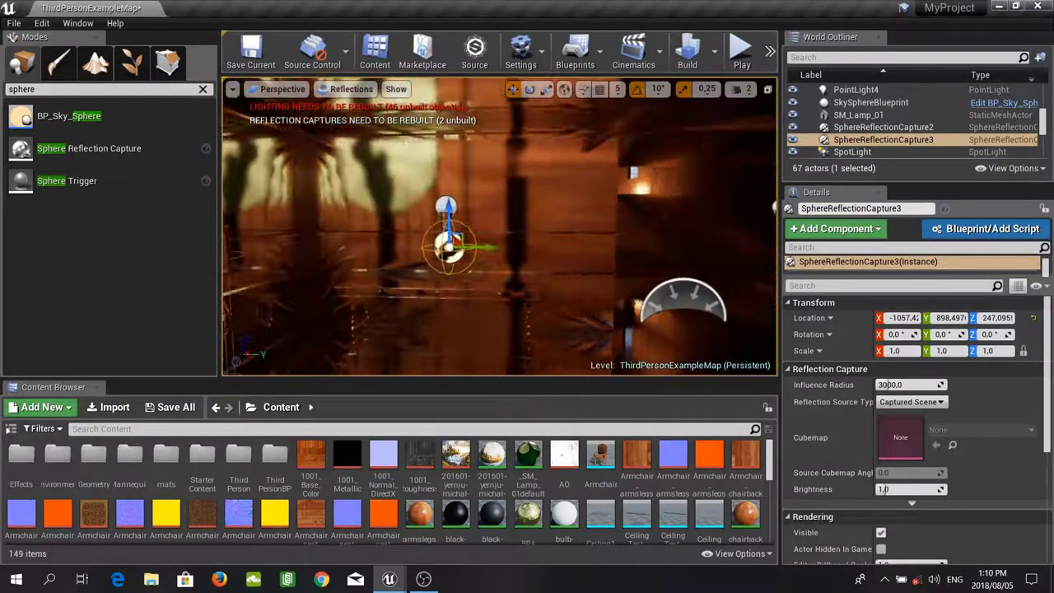
pyautogui.click(346, 89)
pyautogui.click(341, 111)
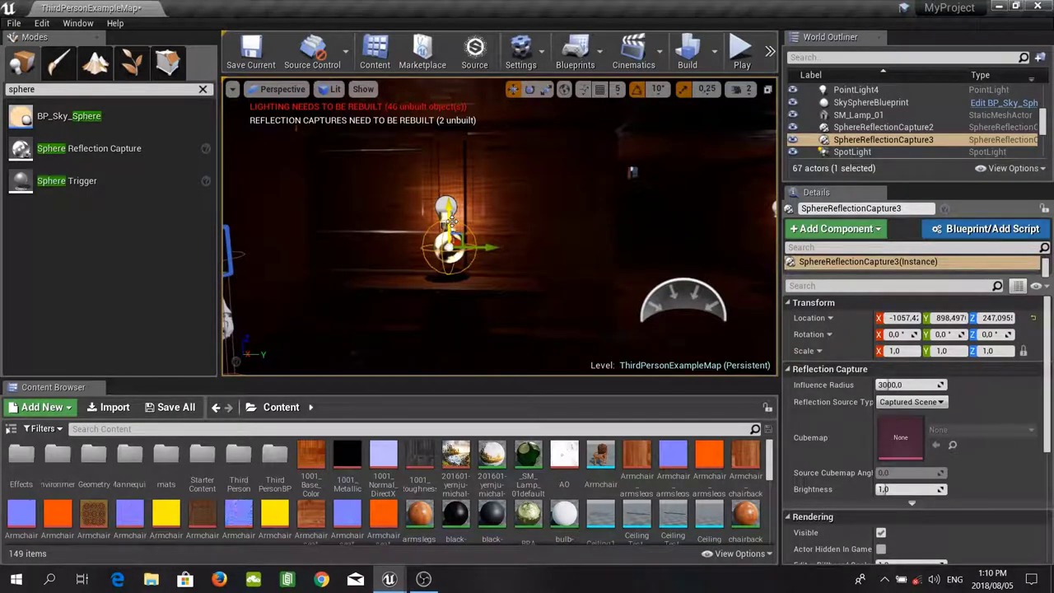
# Build the level's lighting and reflection captures, and hide the editor icons with game view.
pyautogui.click(688, 53)
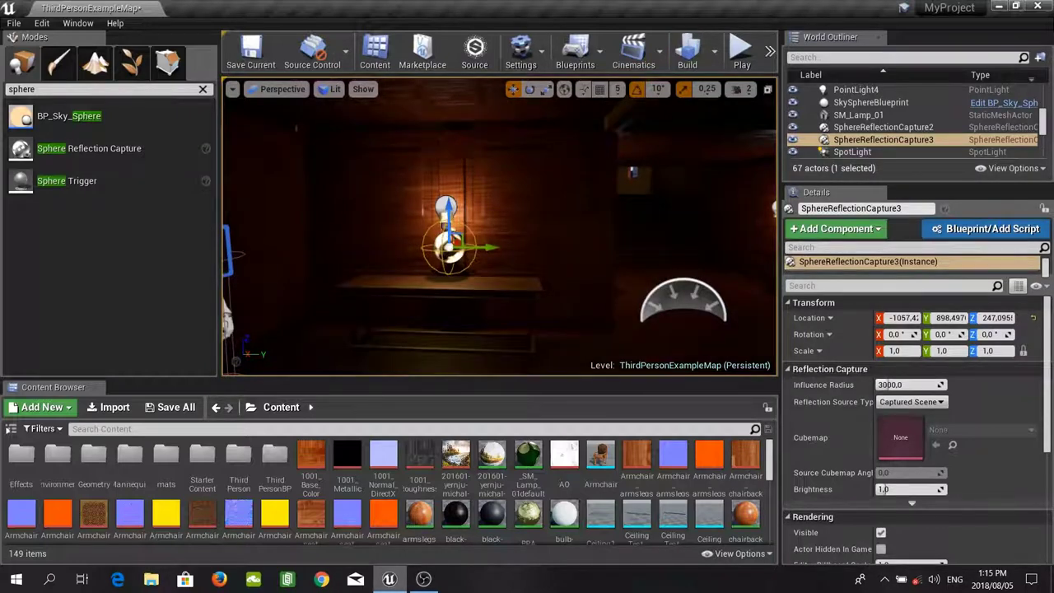
pyautogui.moveTo(500, 230); pyautogui.dragTo(537, 275, button='right')
pyautogui.press('g')
# Look over the baked room towards the window and select the hallway floor at the sunlit patch.
pyautogui.moveTo(451, 239)
pyautogui.mouseDown(button='right')
pyautogui.moveTo(425, 239)
pyautogui.moveTo(417, 194)
pyautogui.moveTo(474, 214)
pyautogui.mouseUp(button='right')
pyautogui.moveTo(406, 239)
pyautogui.mouseDown(button='right')
pyautogui.moveTo(305, 239)
pyautogui.moveTo(330, 261)
pyautogui.moveTo(324, 235)
pyautogui.moveTo(336, 234)
pyautogui.moveTo(345, 252)
pyautogui.moveTo(324, 262)
pyautogui.moveTo(315, 239)
pyautogui.moveTo(302, 239)
pyautogui.mouseUp(button='right')
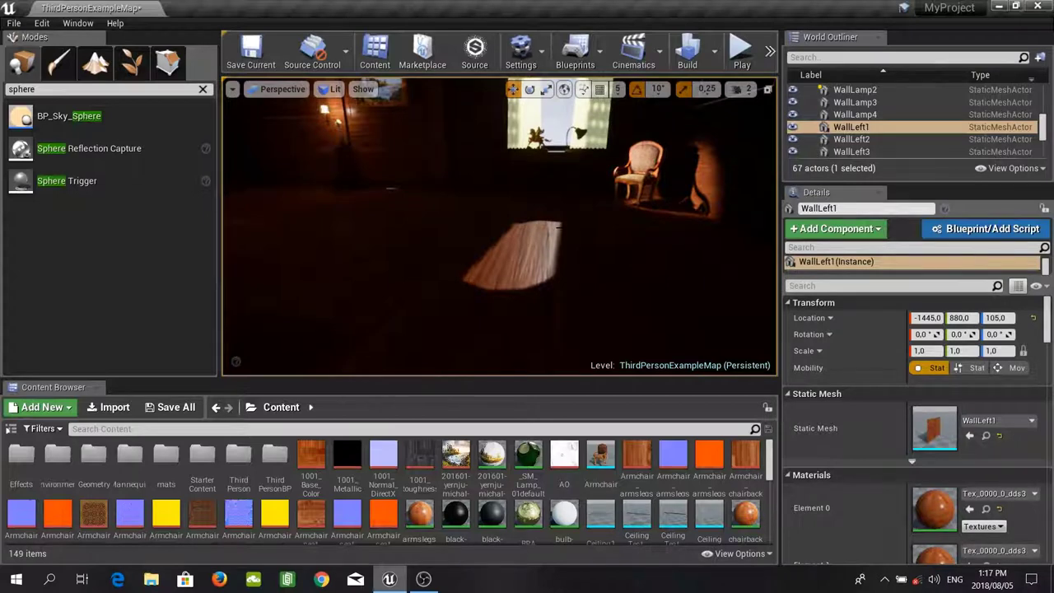
pyautogui.moveTo(500, 227); pyautogui.dragTo(483, 209, button='right')
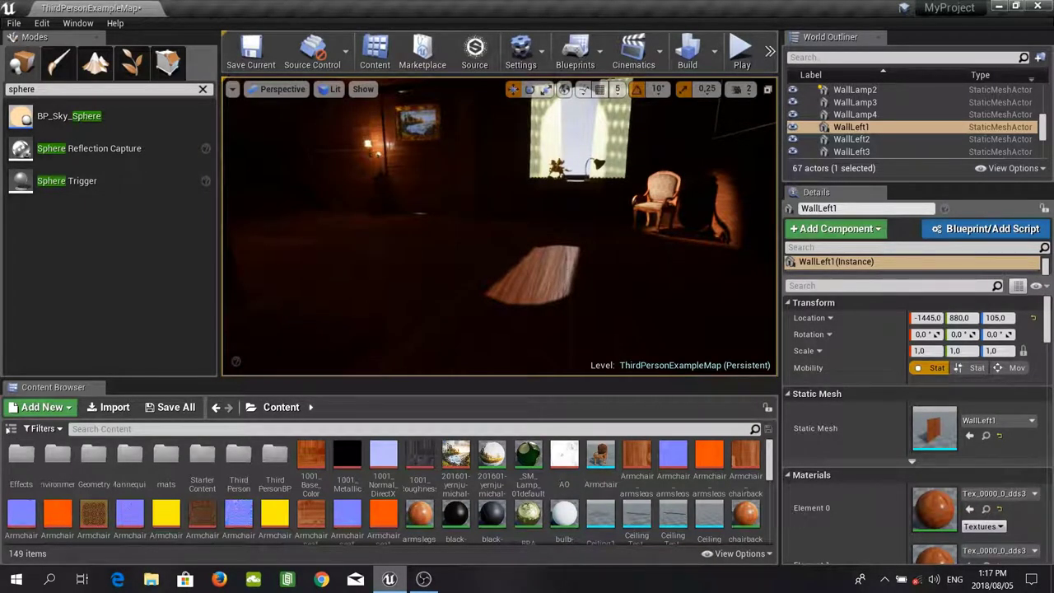
pyautogui.click(503, 284)
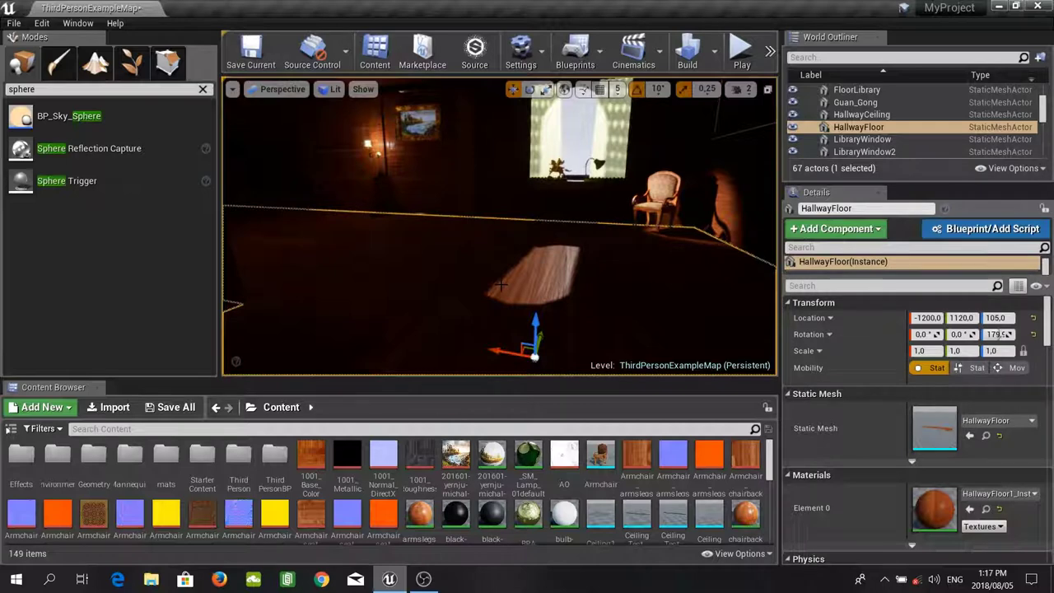
# Set the hallway floor's overridden light map resolution to 512.
pyautogui.scroll(-4, 898, 424)
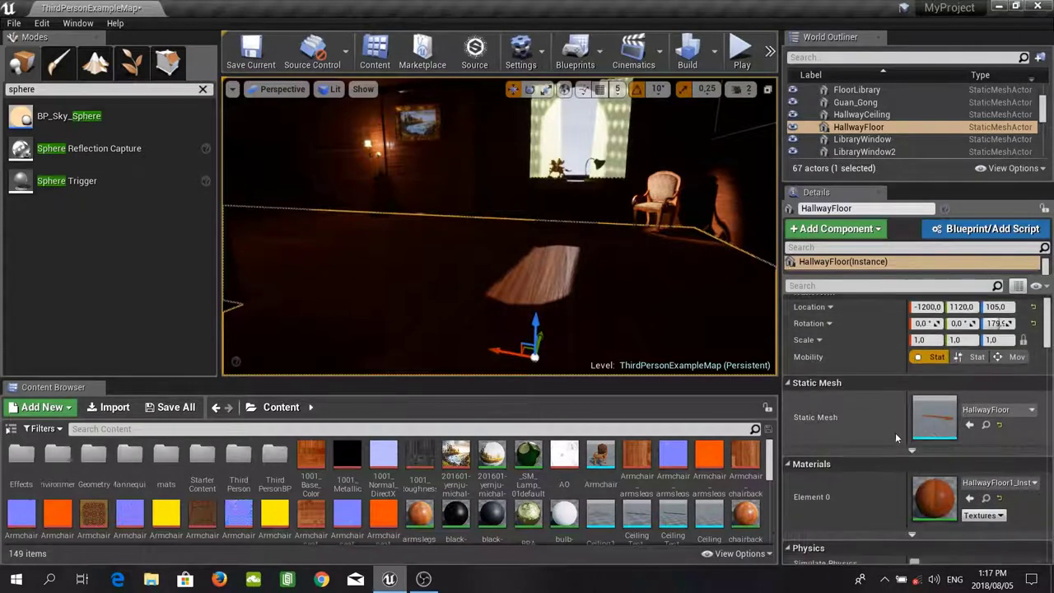
pyautogui.scroll(-10, 890, 437)
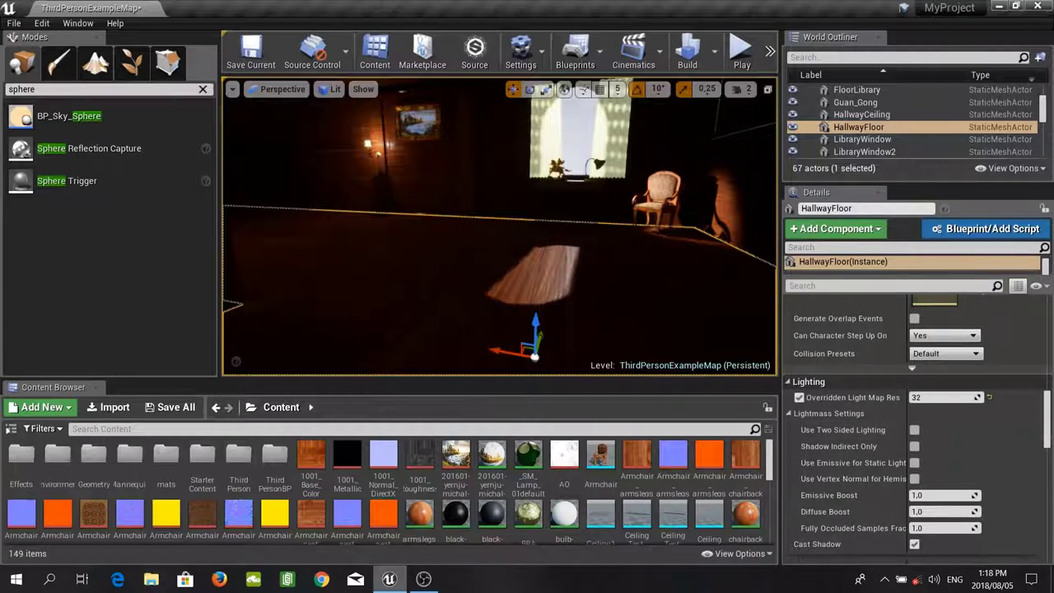
pyautogui.click(934, 400)
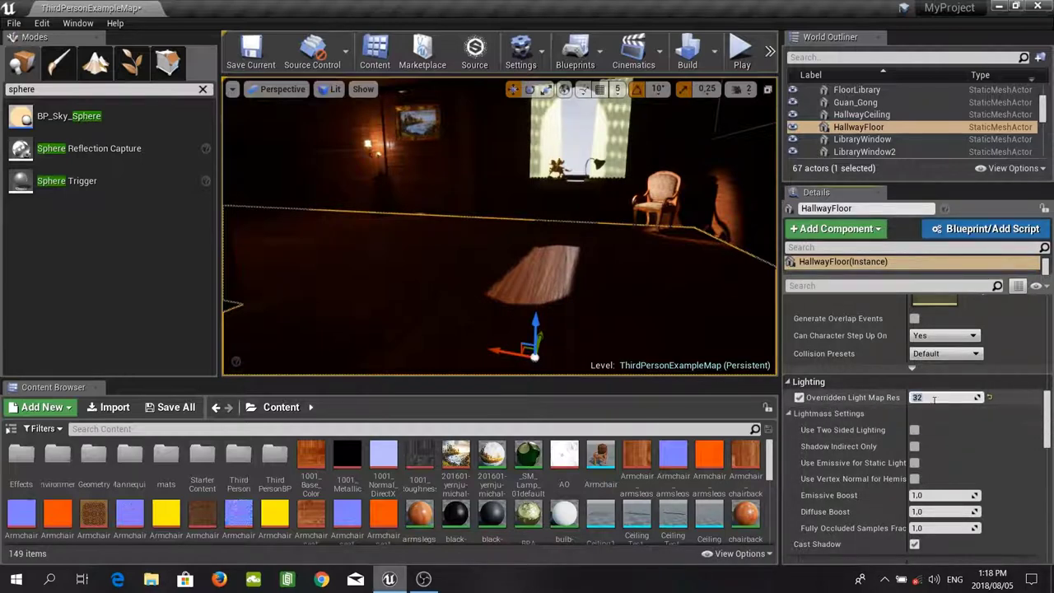
pyautogui.write('512')
pyautogui.press('Return')
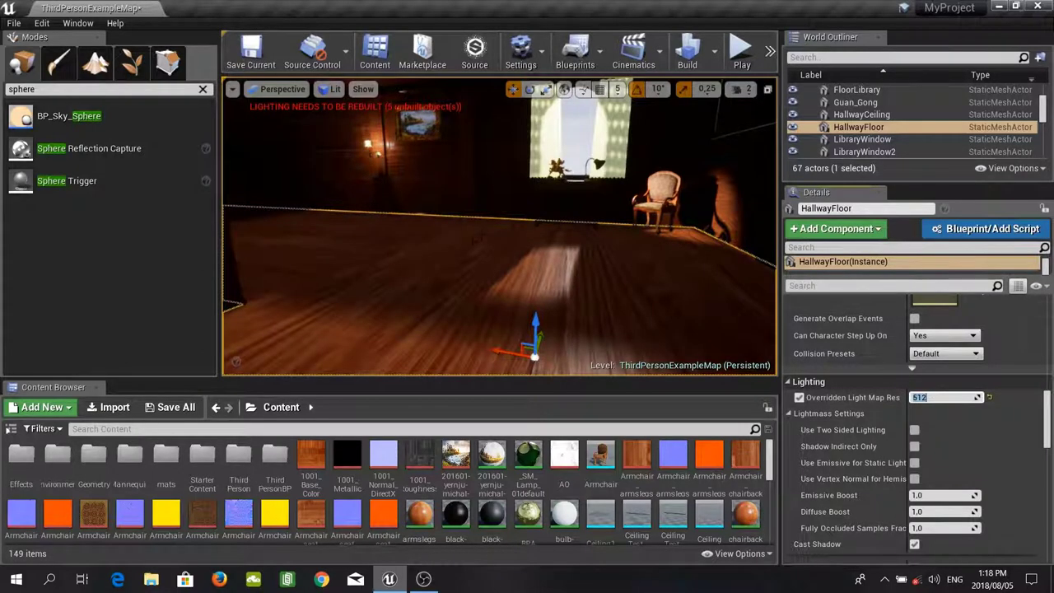
# Set the overridden light map resolution to 512 on WallLeft1, the panelled wall beside the lit wall lamp.
pyautogui.moveTo(568, 223); pyautogui.dragTo(412, 226, button='right')
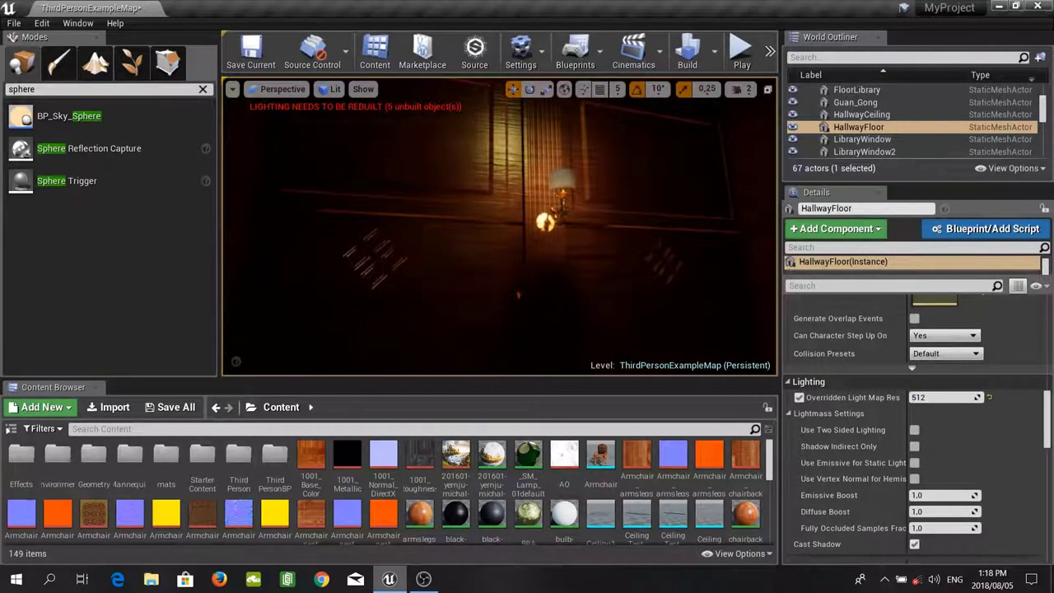
pyautogui.click(576, 235)
pyautogui.click(920, 442)
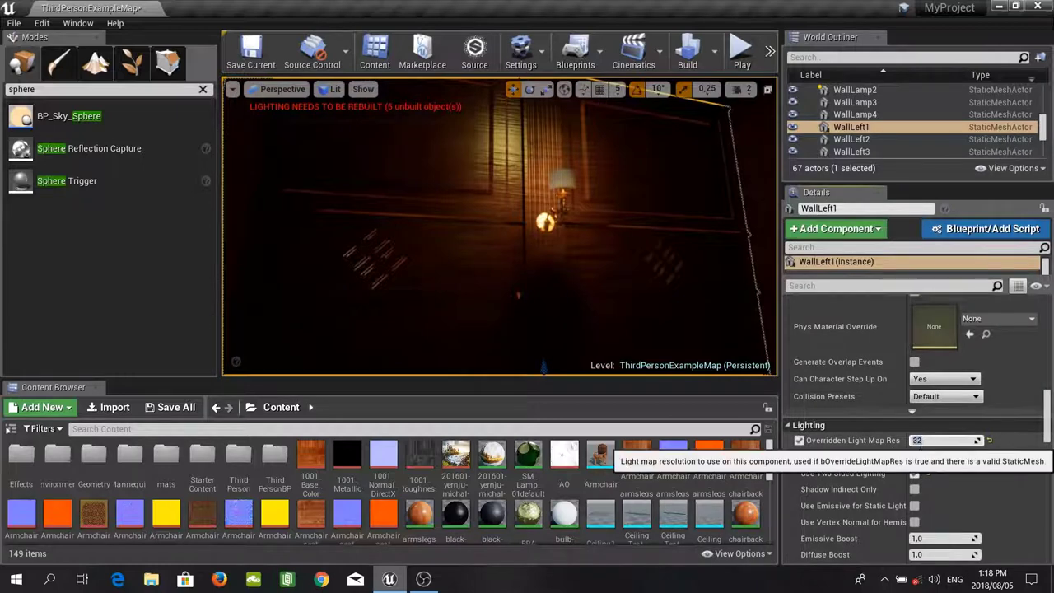
pyautogui.write('512')
pyautogui.press('Return')
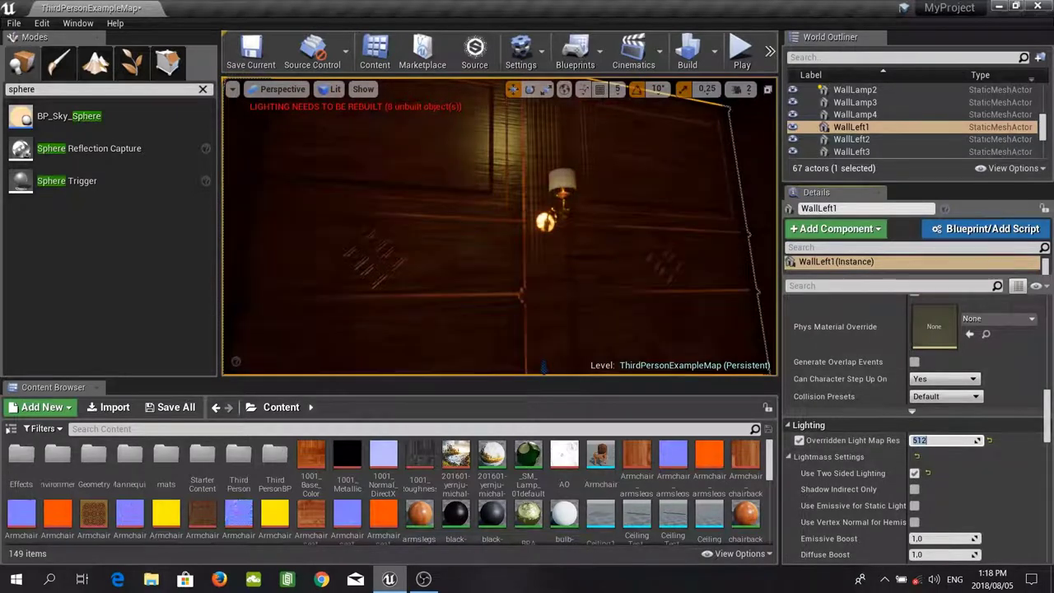
# Set the overridden light map resolution to 512 on WallLeft6 and on the dark wall section next to it.
pyautogui.moveTo(485, 235); pyautogui.dragTo(634, 235, button='right')
pyautogui.click(477, 234)
pyautogui.click(923, 442)
pyautogui.write('512')
pyautogui.press('Return')
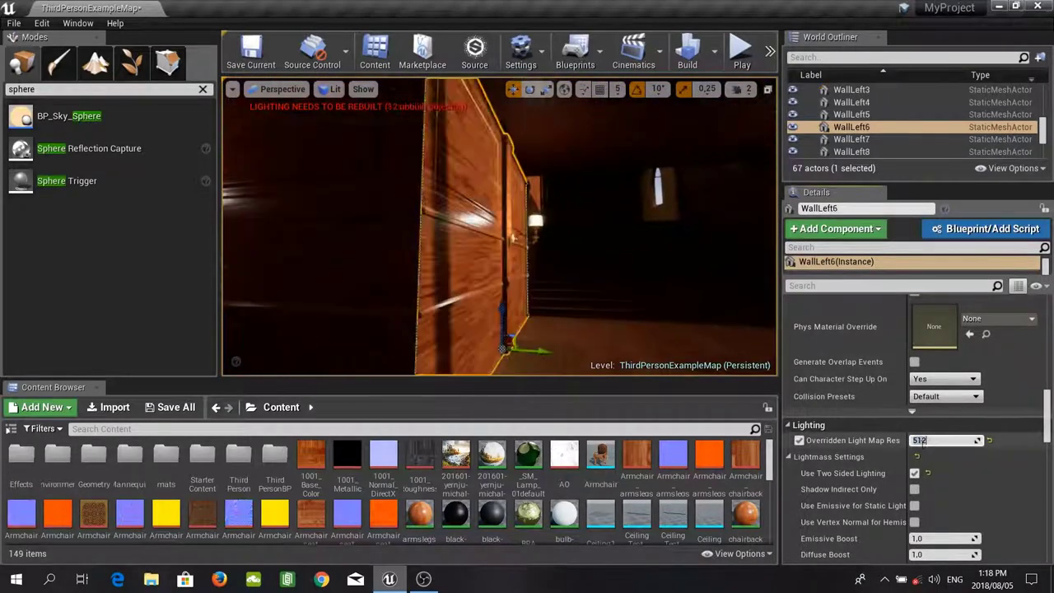
pyautogui.click(370, 234)
pyautogui.click(923, 441)
pyautogui.write('512')
pyautogui.press('Return')
# Set the hallway ceiling's overridden light map resolution to 512.
pyautogui.moveTo(527, 247); pyautogui.dragTo(461, 164, button='right')
pyautogui.click(568, 235)
pyautogui.click(945, 398)
pyautogui.write('512')
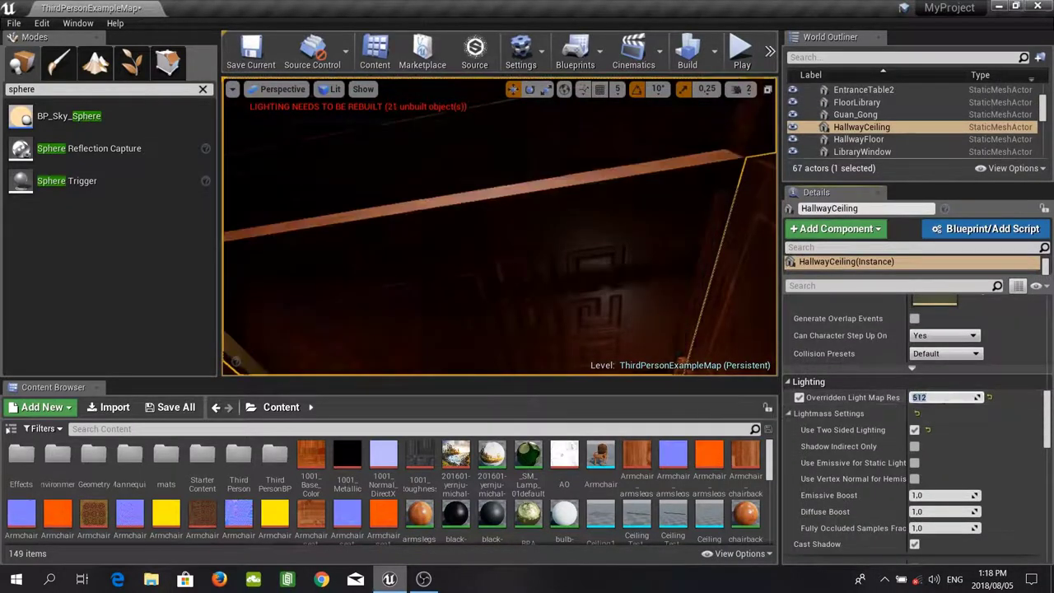
# Set the overridden light map resolution to 512 on another wall section and on WallLeft2 behind the armchair.
pyautogui.moveTo(527, 206); pyautogui.dragTo(461, 313, button='right')
pyautogui.click(330, 205)
pyautogui.click(923, 440)
pyautogui.write('512')
pyautogui.press('Return')
pyautogui.click(650, 206)
pyautogui.click(923, 440)
pyautogui.write('512')
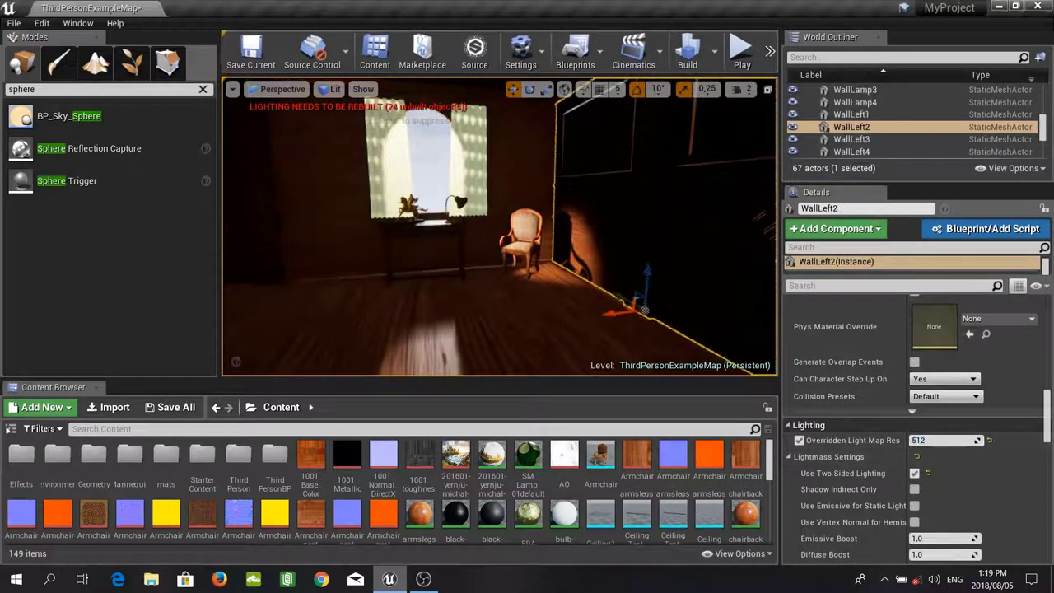
# Check the window wall's light map resolution and set it to 512 on WallLeft5, the wall with the painting.
pyautogui.click(330, 206)
pyautogui.moveTo(329, 206); pyautogui.dragTo(256, 206, button='right')
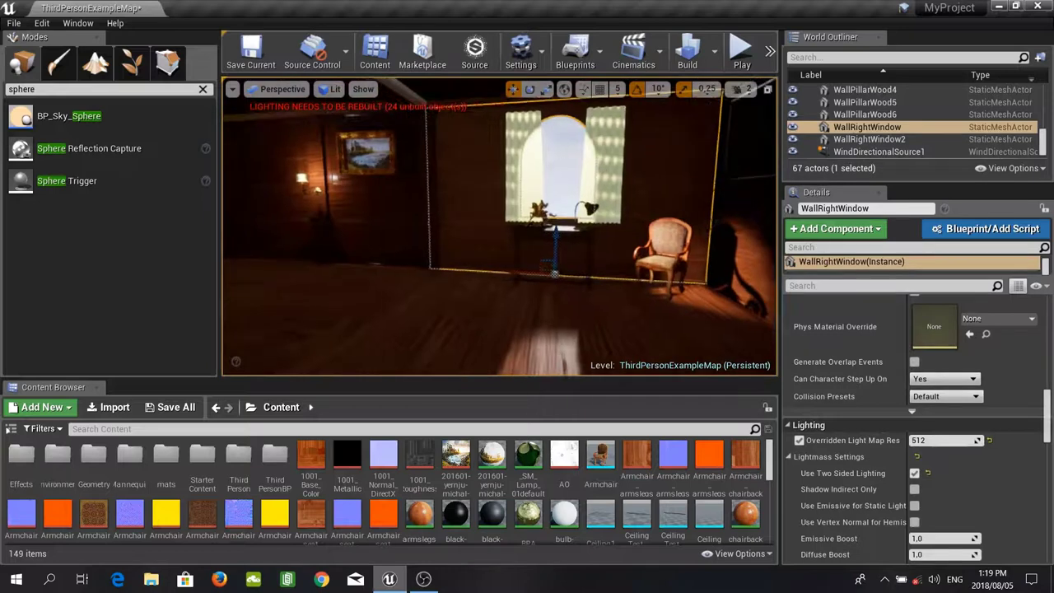
pyautogui.click(371, 214)
pyautogui.click(928, 441)
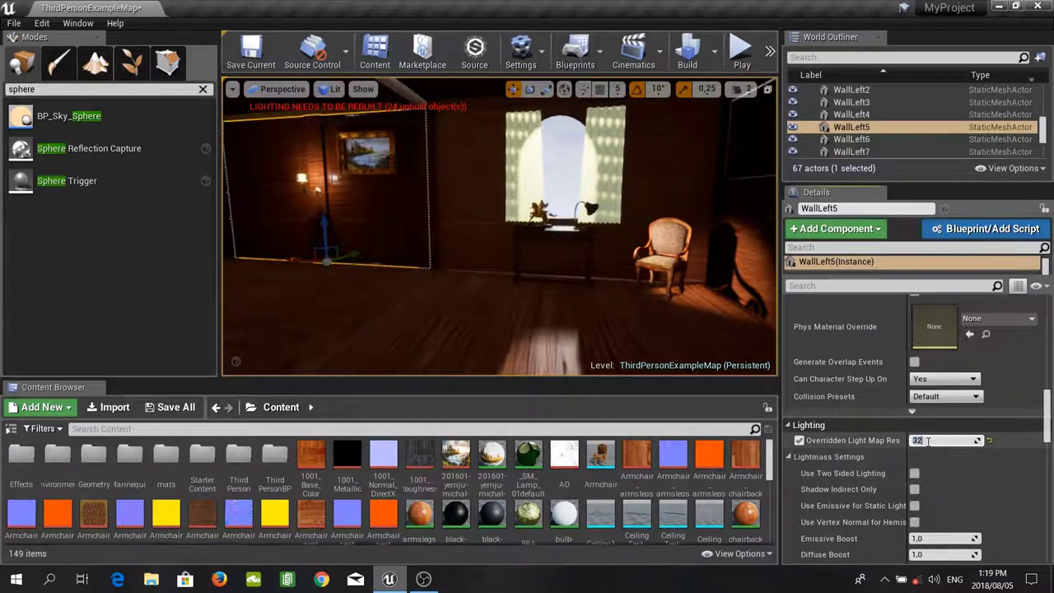
pyautogui.write('512')
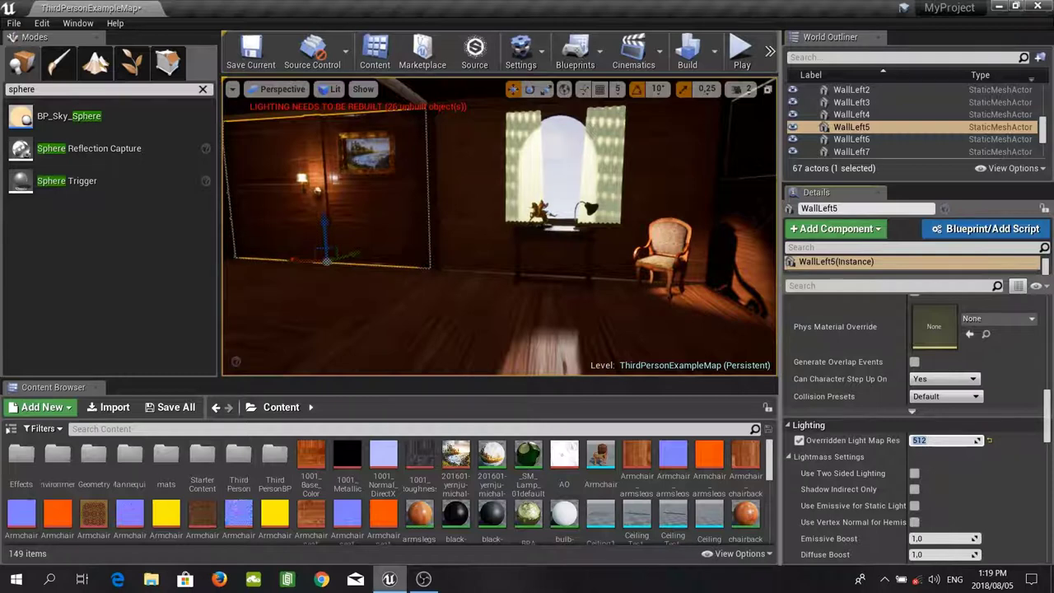
# Show the editor icons again with game view off, and clear the search for placeable classes.
pyautogui.moveTo(499, 239)
pyautogui.mouseDown(button='right')
pyautogui.moveTo(597, 235)
pyautogui.moveTo(511, 239)
pyautogui.moveTo(589, 165)
pyautogui.moveTo(577, 186)
pyautogui.moveTo(591, 218)
pyautogui.moveTo(492, 249)
pyautogui.mouseUp(button='right')
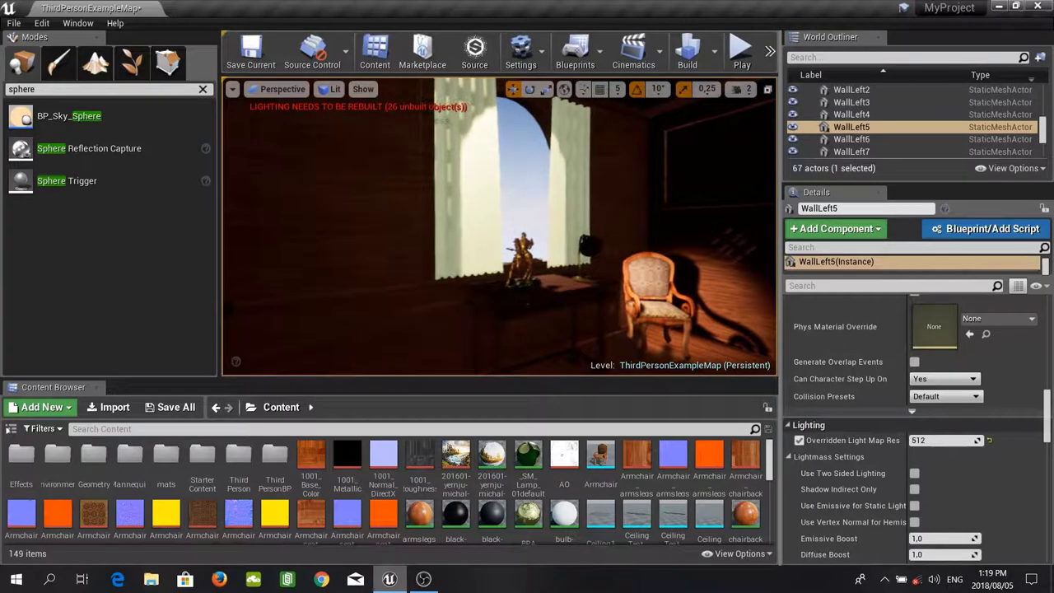
pyautogui.press('g')
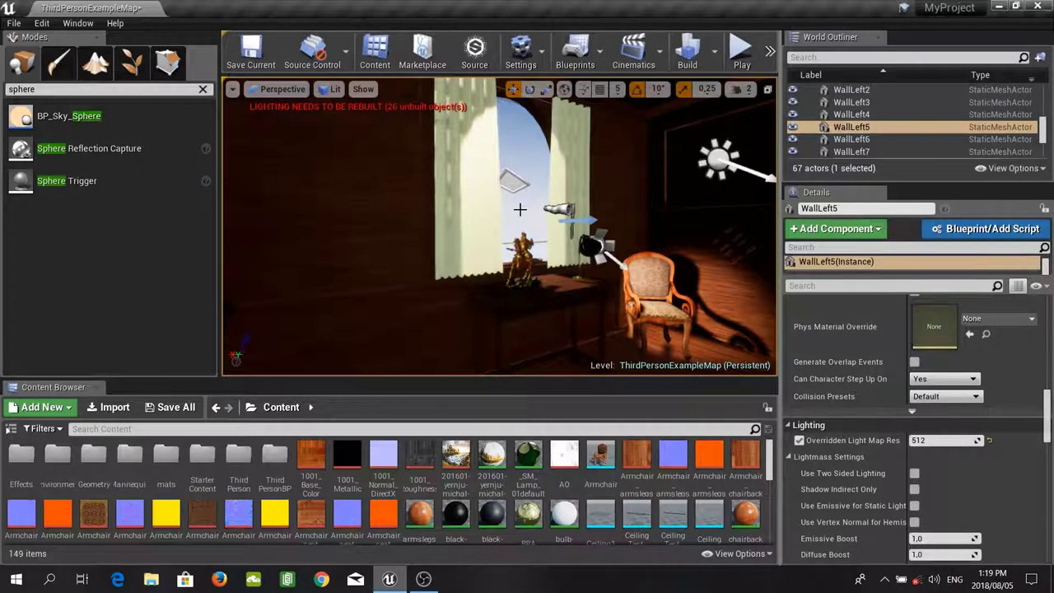
pyautogui.click(204, 89)
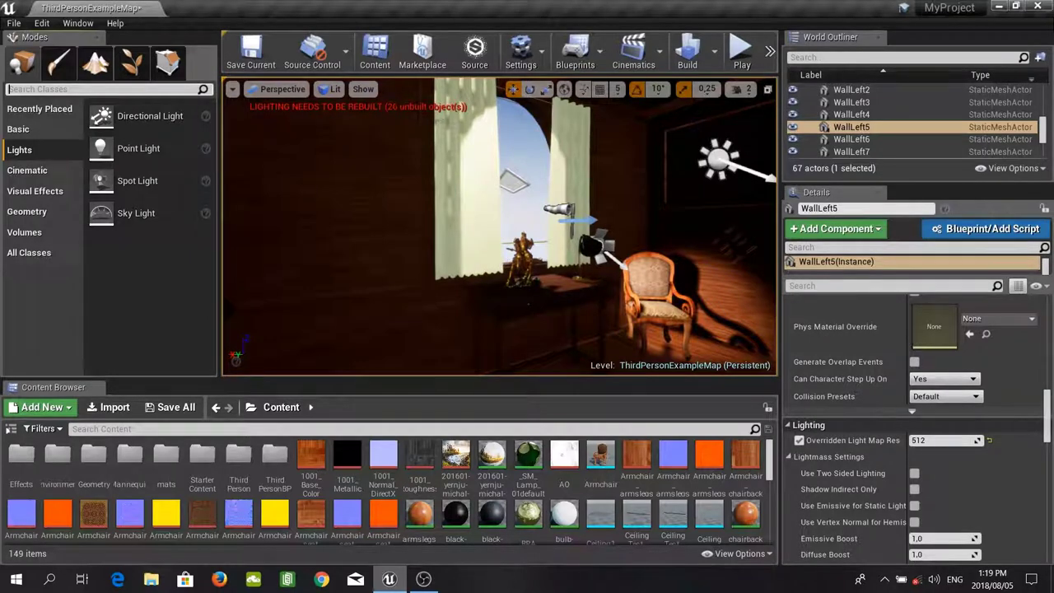
# Select the Lightmass portal at the curtained window and inspect its placement and extents.
pyautogui.click(509, 180)
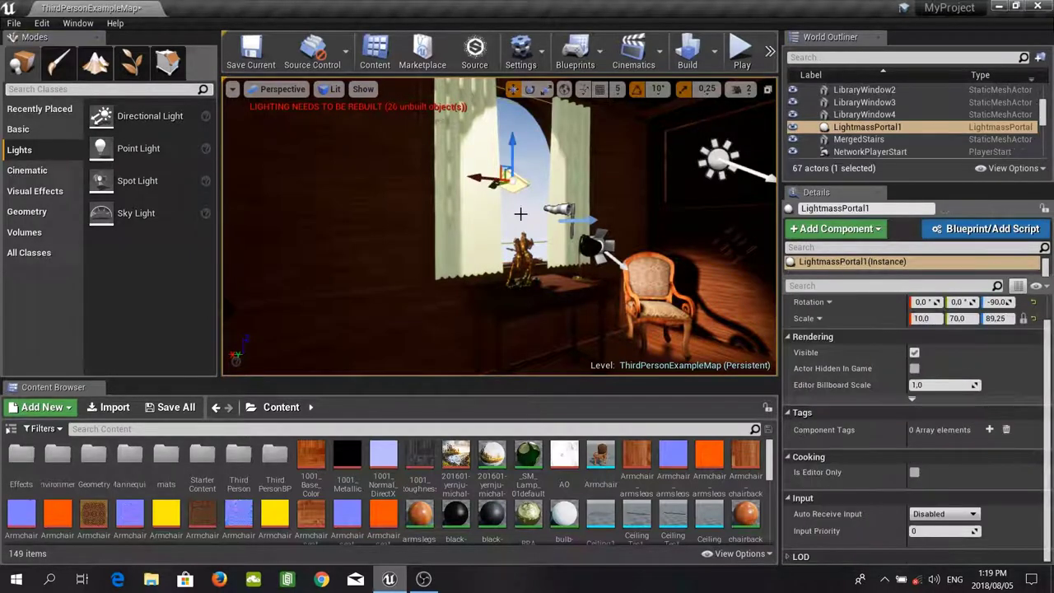
pyautogui.press('f')
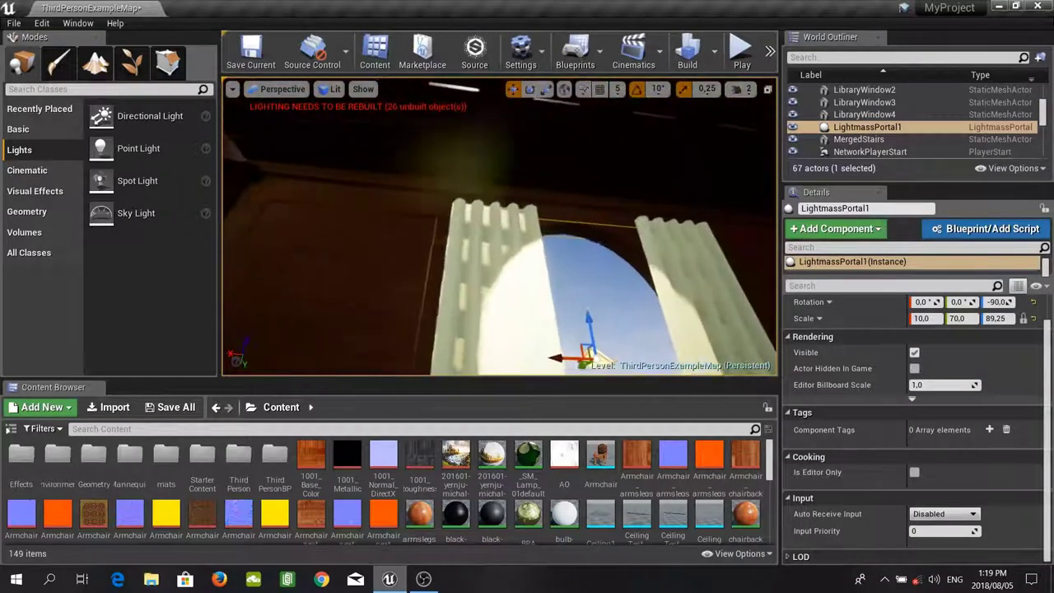
pyautogui.moveTo(510, 180); pyautogui.dragTo(446, 231, button='right')
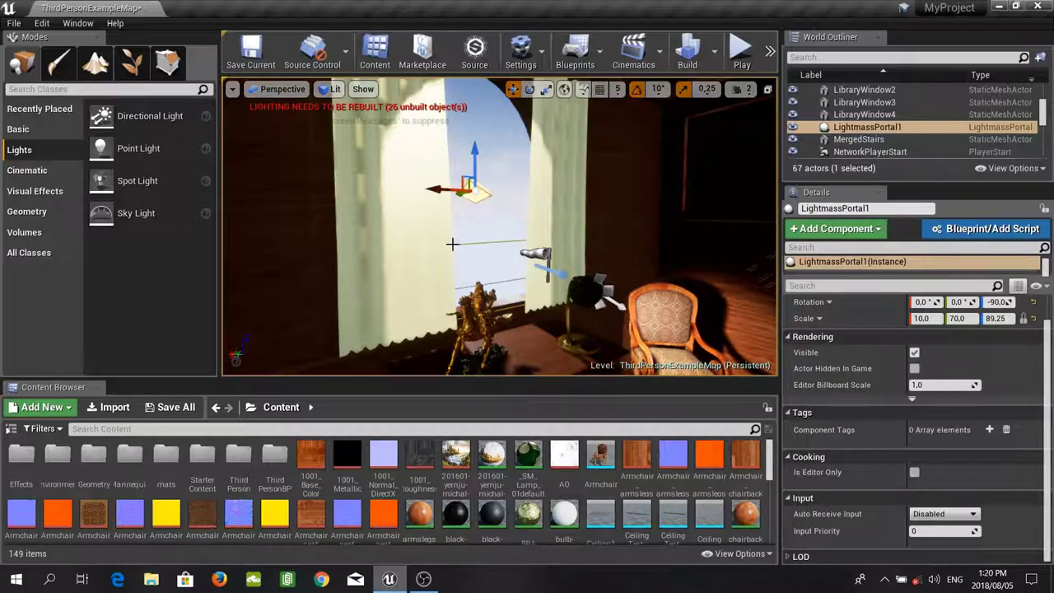
pyautogui.moveTo(434, 247); pyautogui.dragTo(501, 256, button='right')
pyautogui.press('w')
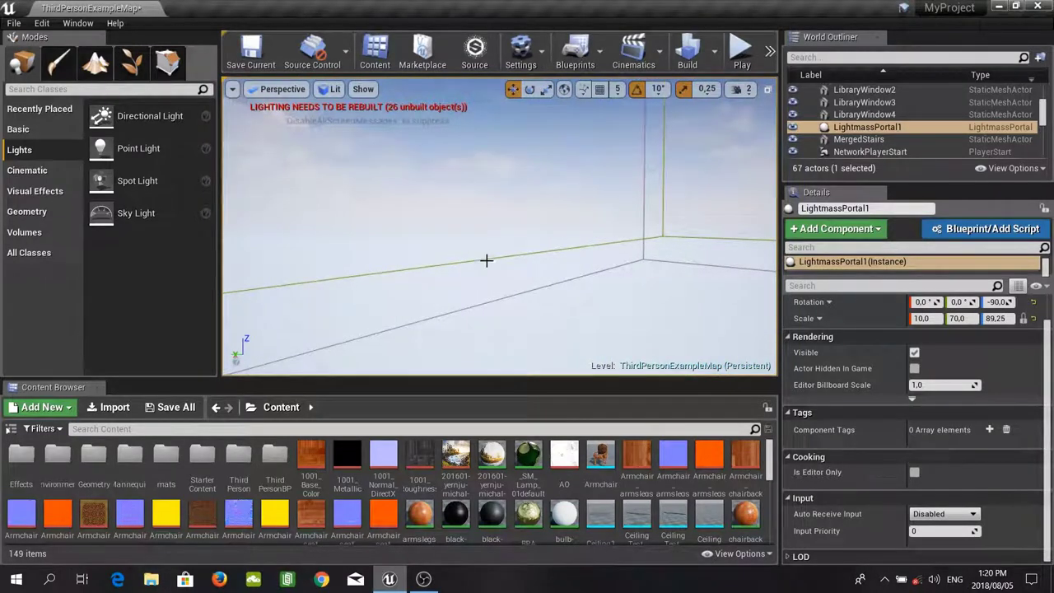
# Select the Lightmass importance volume and examine how its bounds enclose the building from outside and inside.
pyautogui.click(487, 258)
pyautogui.press('f')
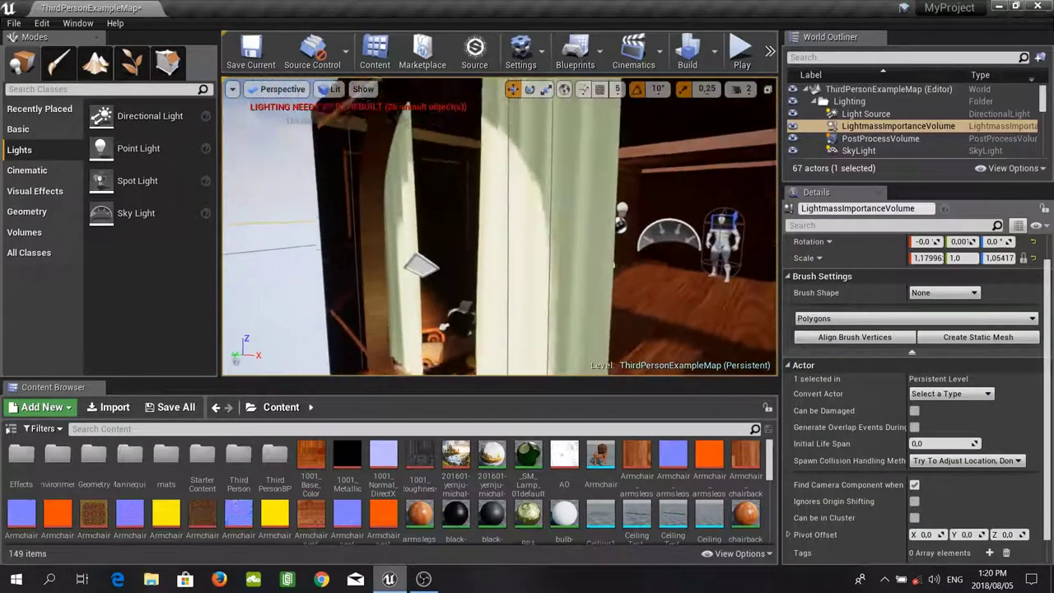
pyautogui.moveTo(619, 357); pyautogui.dragTo(724, 372, button='right')
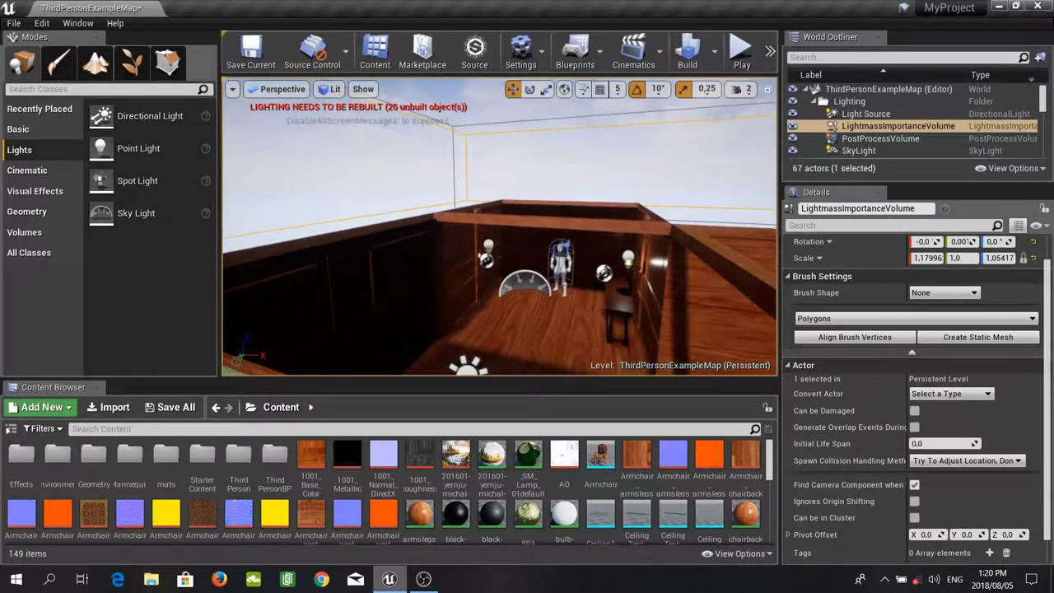
pyautogui.moveTo(618, 357); pyautogui.dragTo(594, 362, button='right')
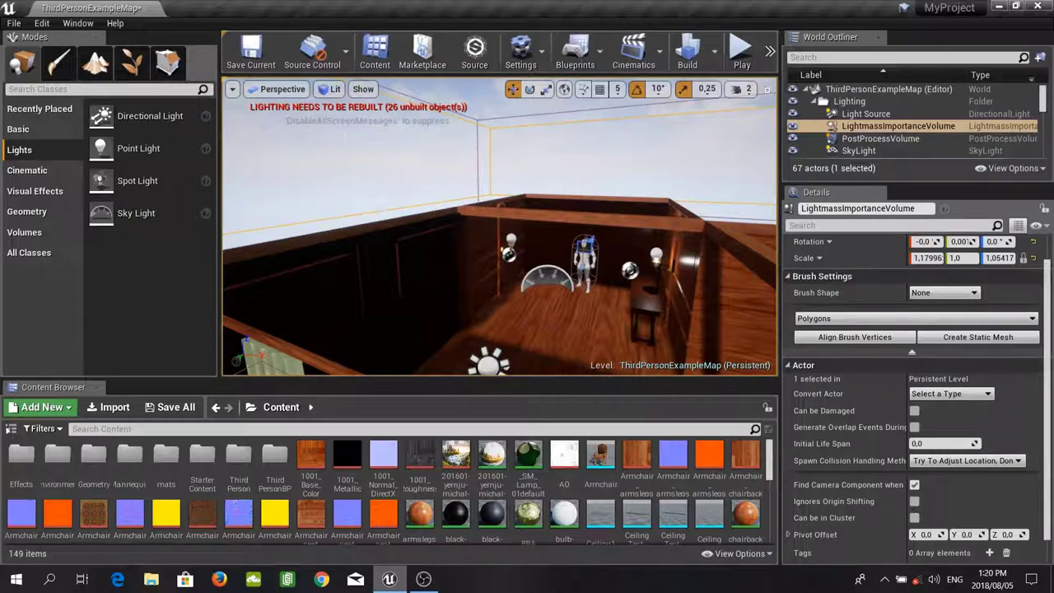
pyautogui.press('q')
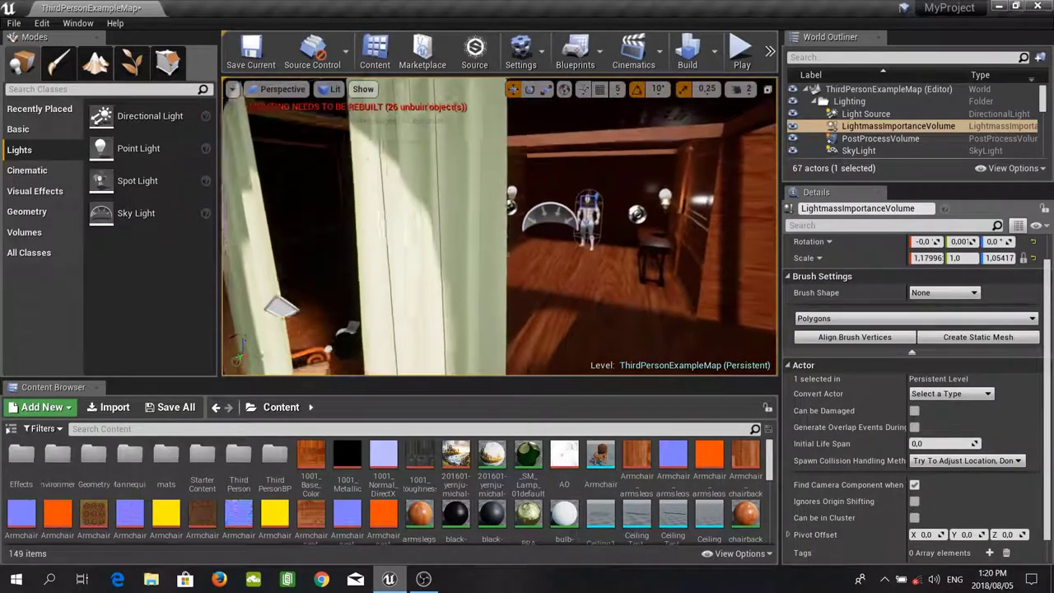
pyautogui.press('w')
pyautogui.moveTo(527, 247); pyautogui.dragTo(494, 265, button='right')
pyautogui.press('d')
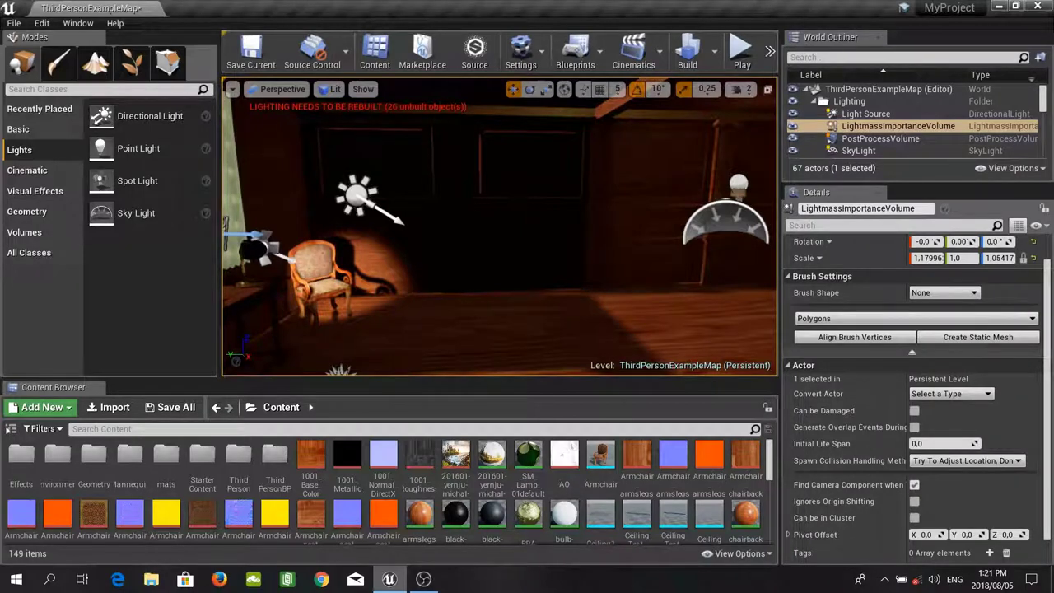
# Set the lighting build quality to Production.
pyautogui.moveTo(499, 227); pyautogui.dragTo(560, 227, button='right')
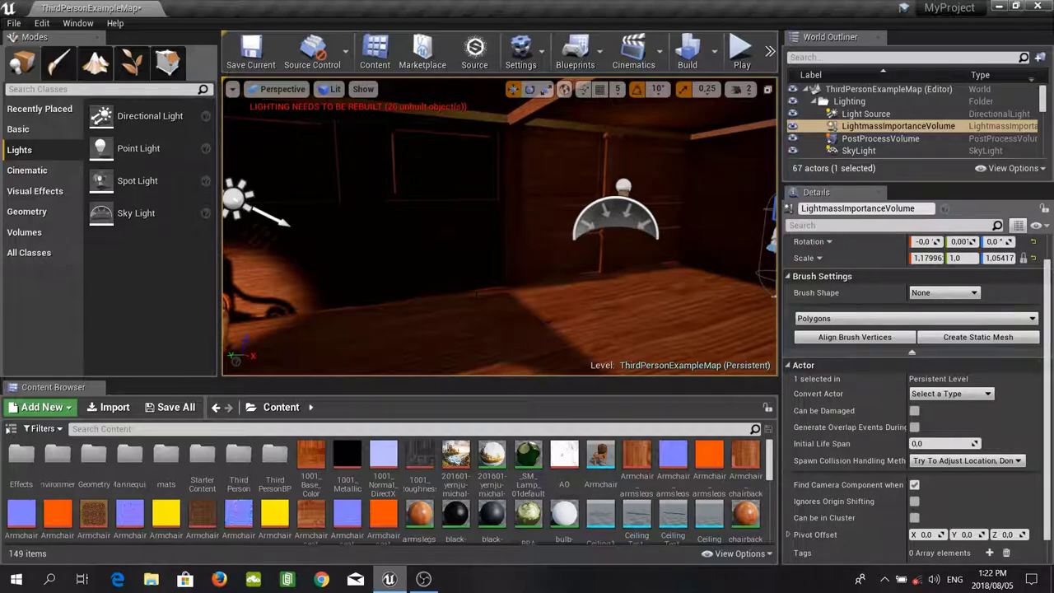
pyautogui.click(714, 66)
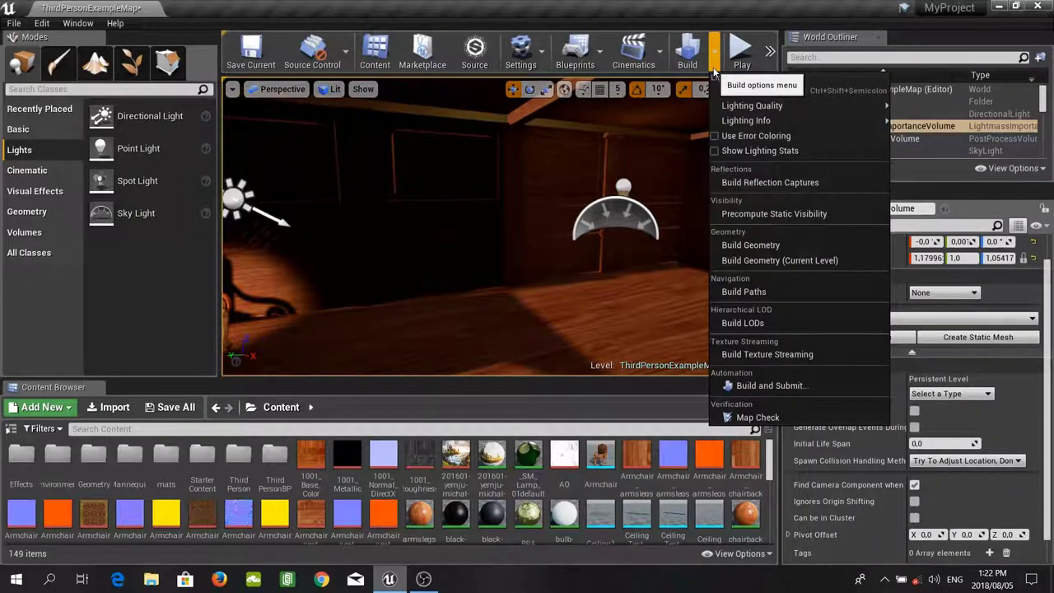
pyautogui.moveTo(742, 107)
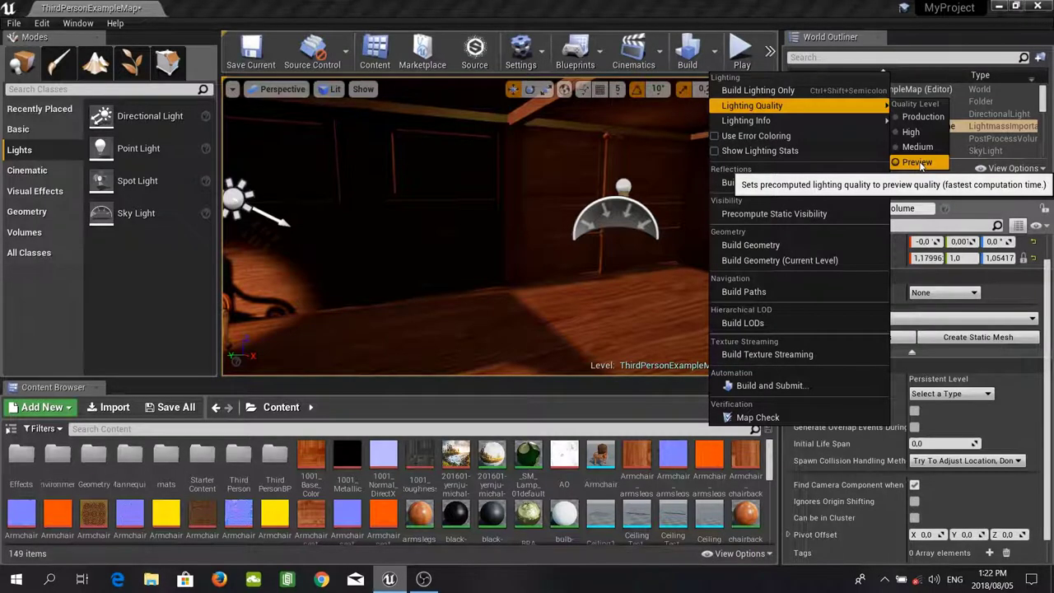
pyautogui.click(919, 118)
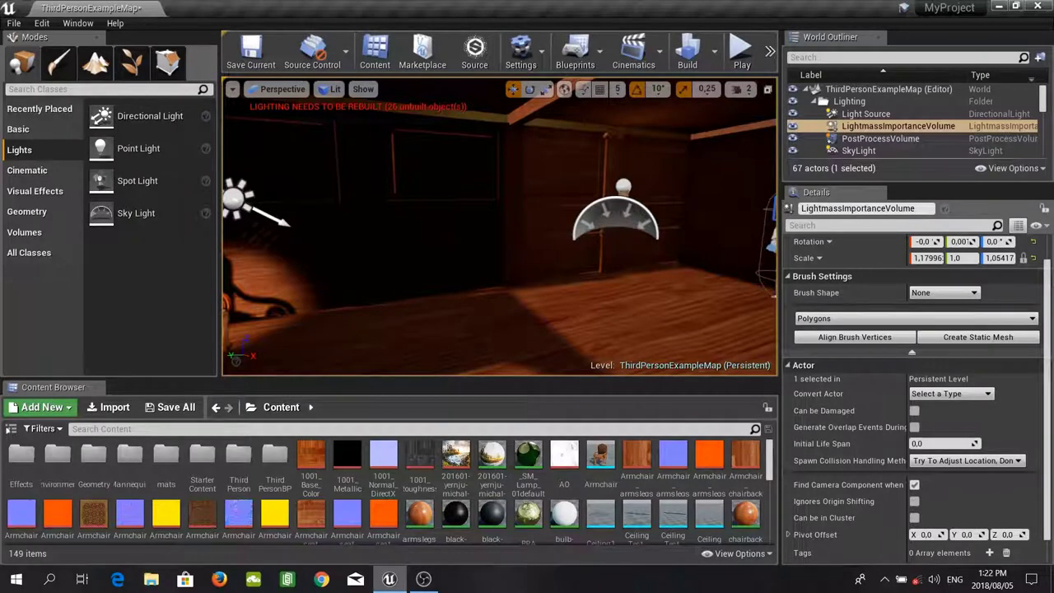
# Open the World Settings and widen the name column so the Lightmass setting names are readable.
pyautogui.click(64, 23)
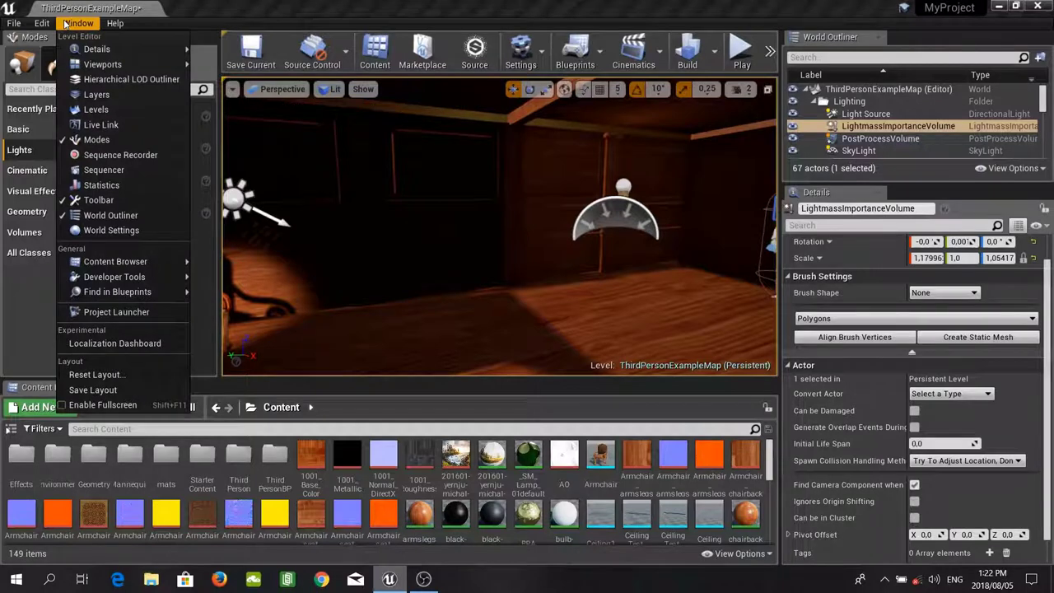
pyautogui.click(134, 232)
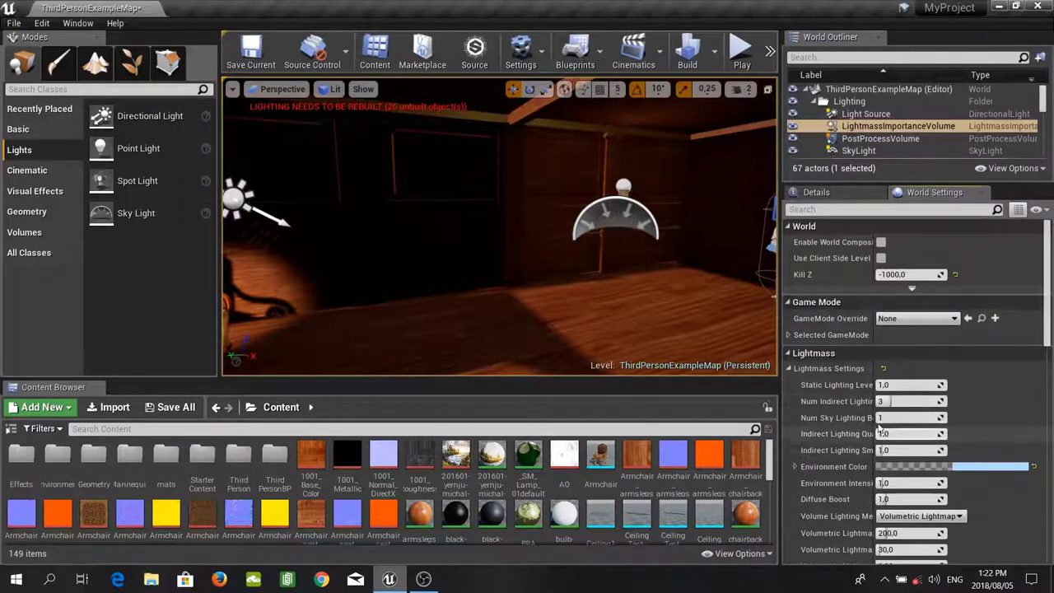
pyautogui.moveTo(874, 411); pyautogui.dragTo(916, 412)
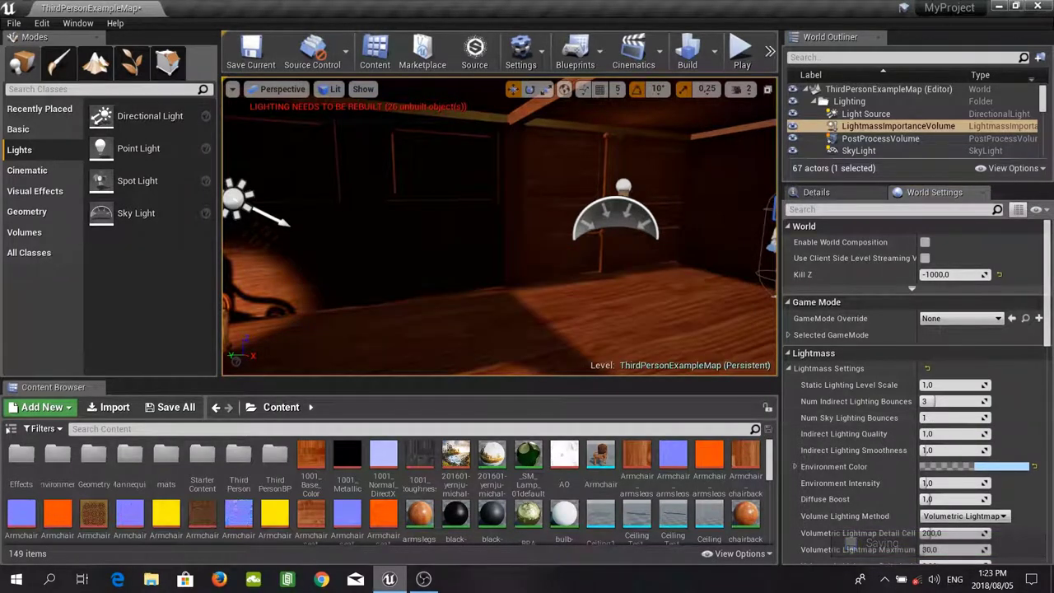
# Select the directional light near the armchair and look over the sunlit floor and the dark corner by the sky light.
pyautogui.moveTo(610, 280); pyautogui.dragTo(510, 280, button='right')
pyautogui.moveTo(379, 262); pyautogui.dragTo(349, 255, button='right')
pyautogui.click(432, 212)
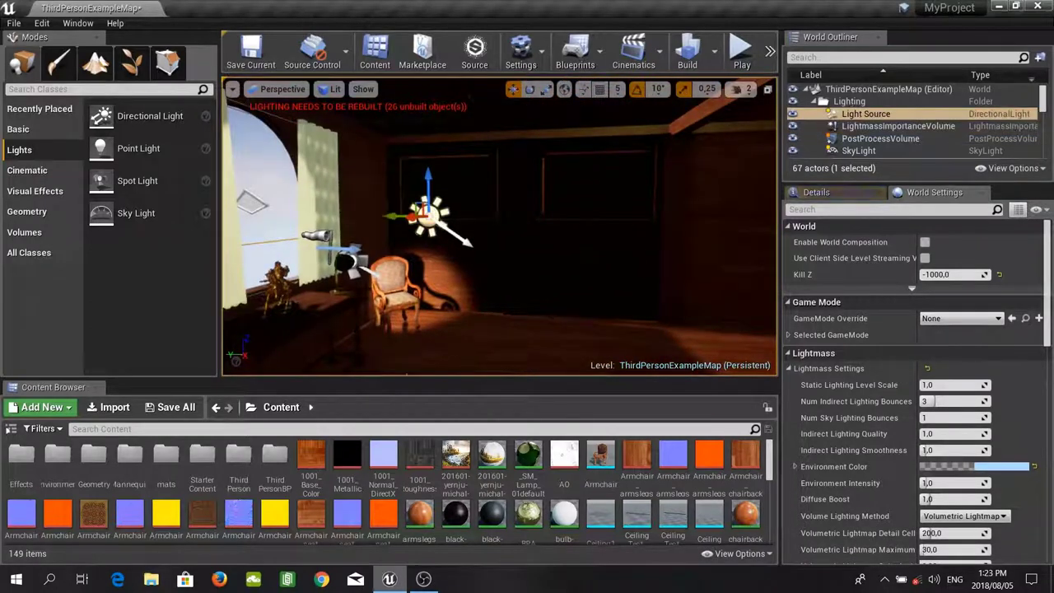
pyautogui.moveTo(432, 213); pyautogui.dragTo(449, 270, button='right')
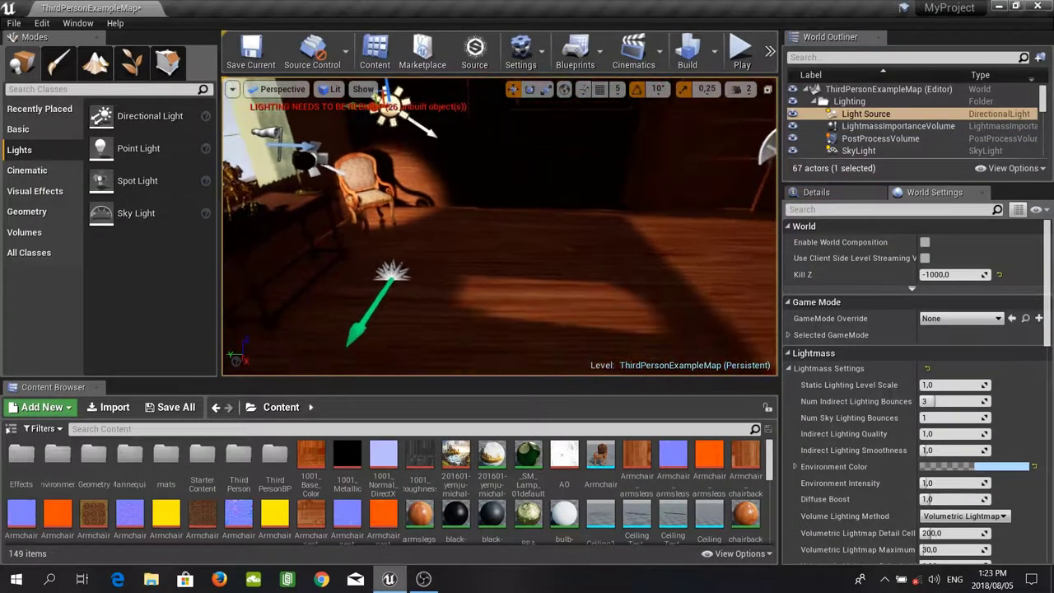
pyautogui.moveTo(584, 300); pyautogui.dragTo(691, 260, button='right')
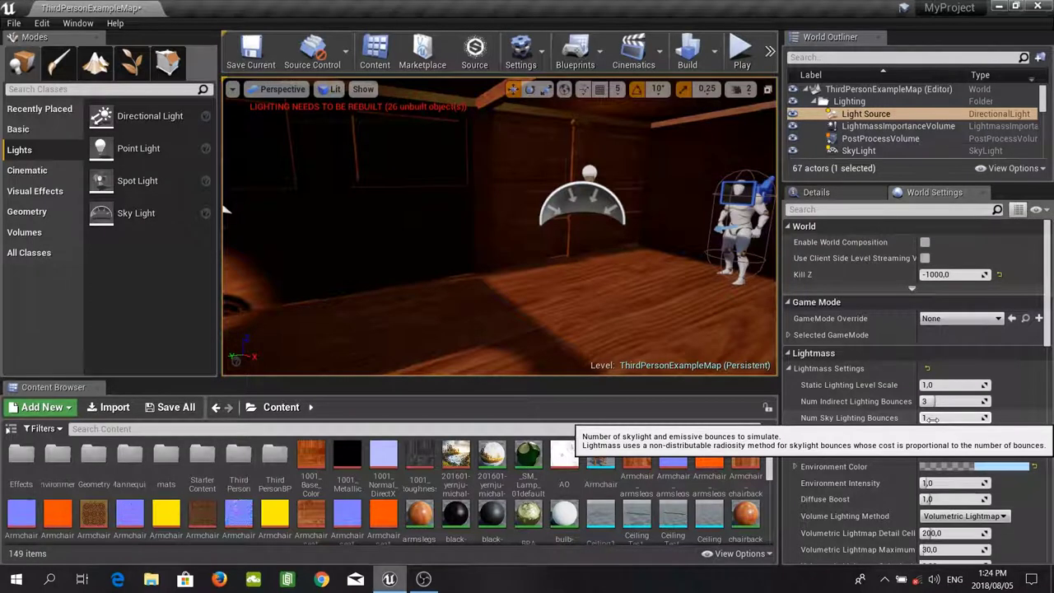
# Set the Lightmass sky lighting bounces to 5 and the indirect lighting bounces to 30.
pyautogui.click(933, 420)
pyautogui.write('5')
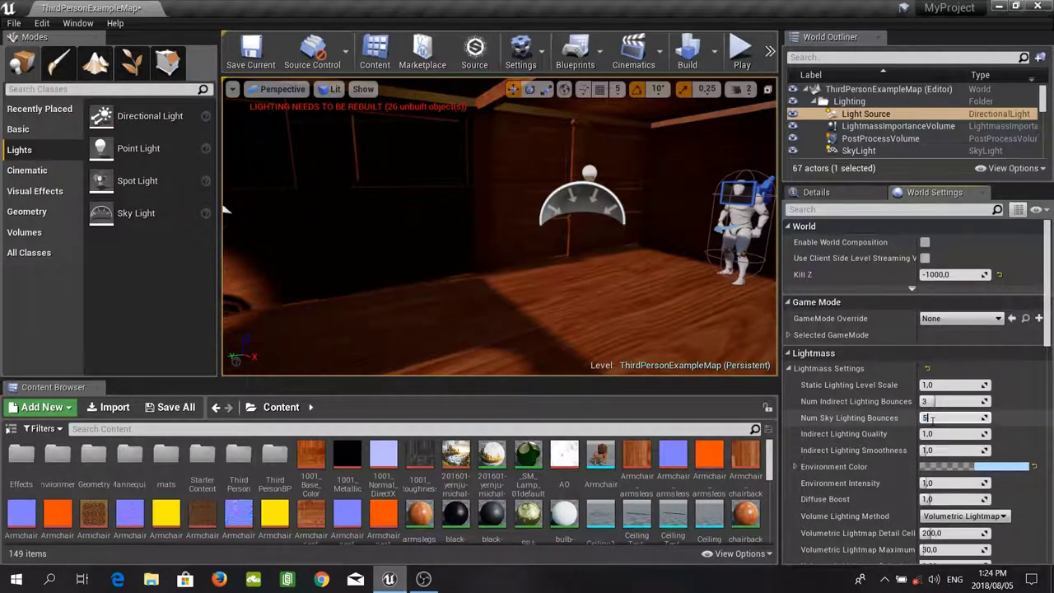
pyautogui.press('Return')
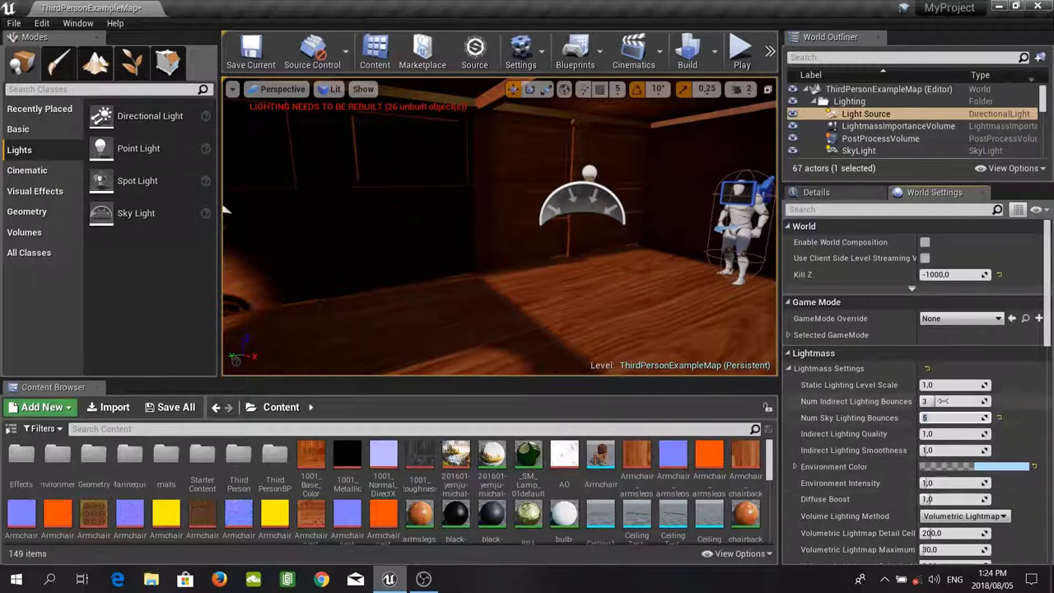
pyautogui.click(941, 402)
pyautogui.write('30')
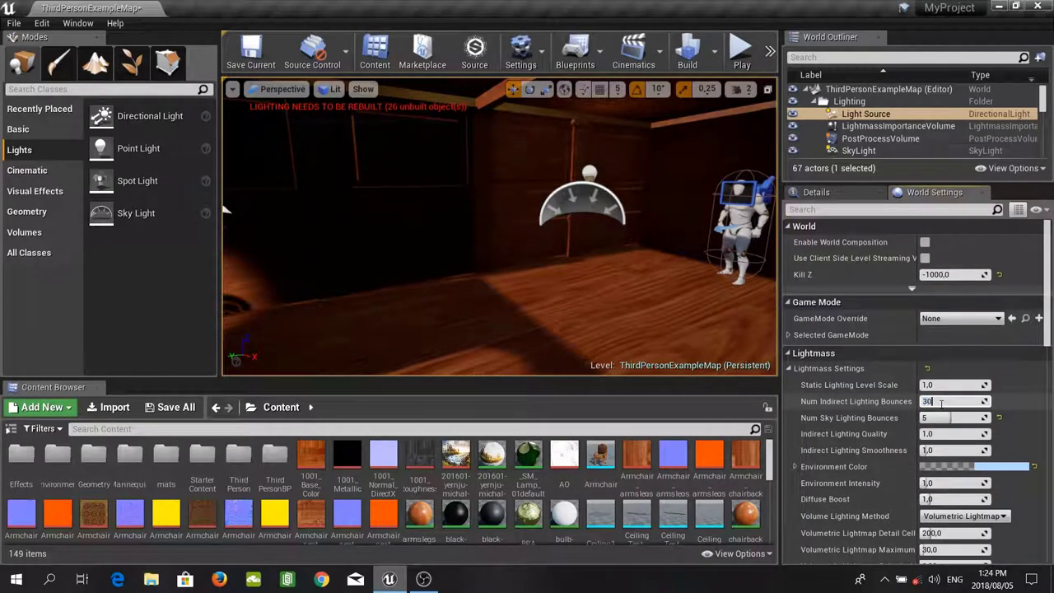
pyautogui.press('Return')
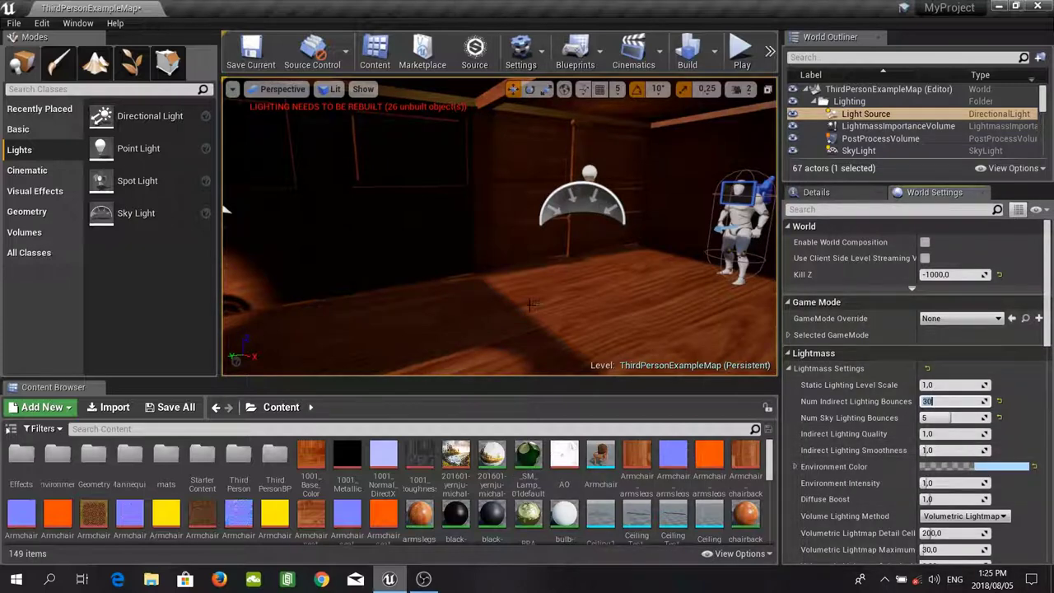
# Build the lighting for the level with the new Lightmass bounce settings.
pyautogui.moveTo(621, 310); pyautogui.dragTo(503, 350, button='right')
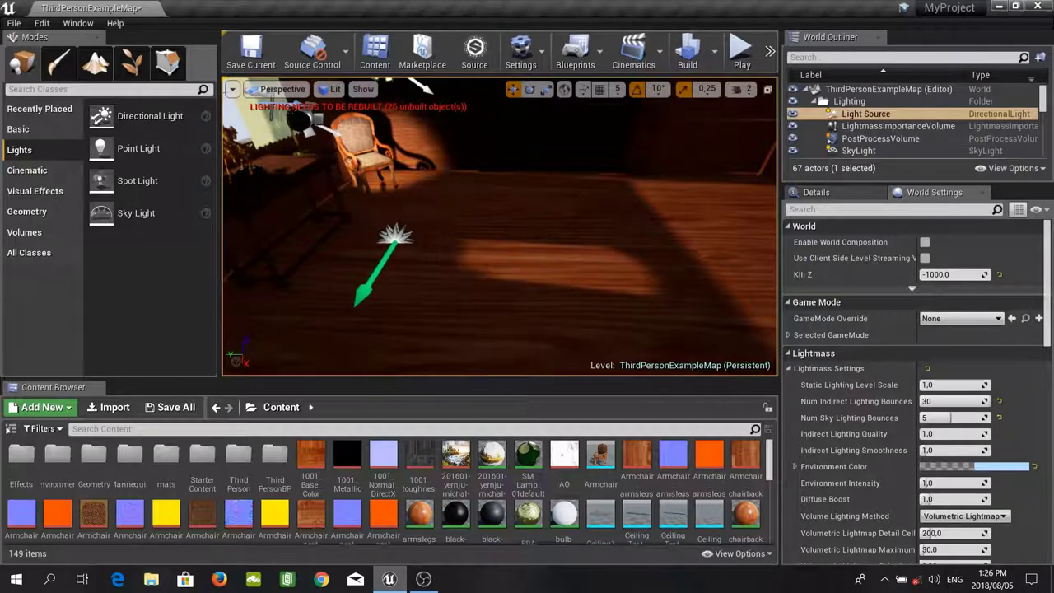
pyautogui.click(679, 59)
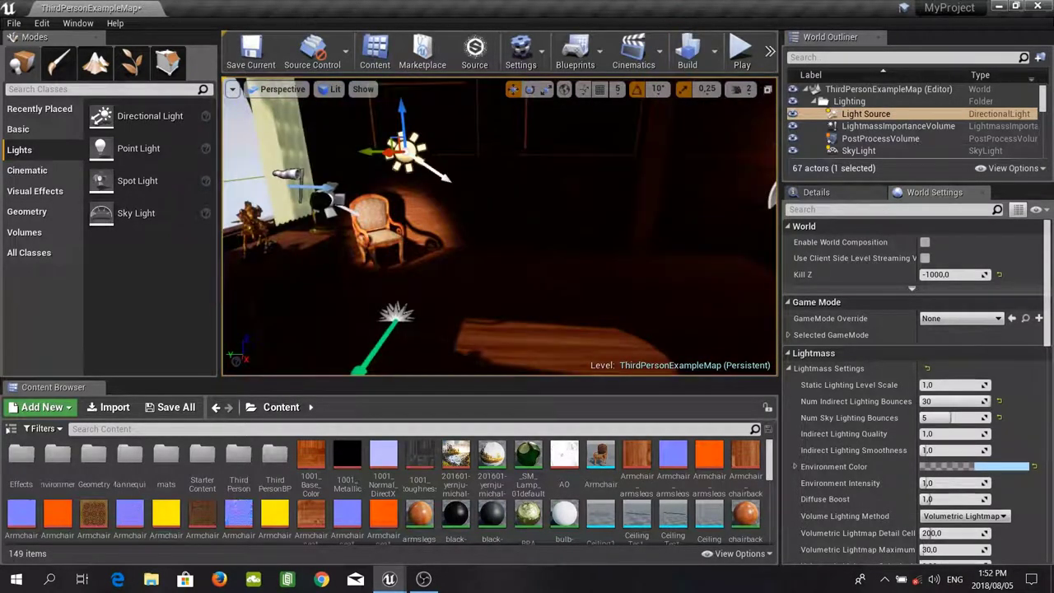
# Hide the editor icons with game view and examine the built lighting around the wall lamps, window and armchair.
pyautogui.press('g')
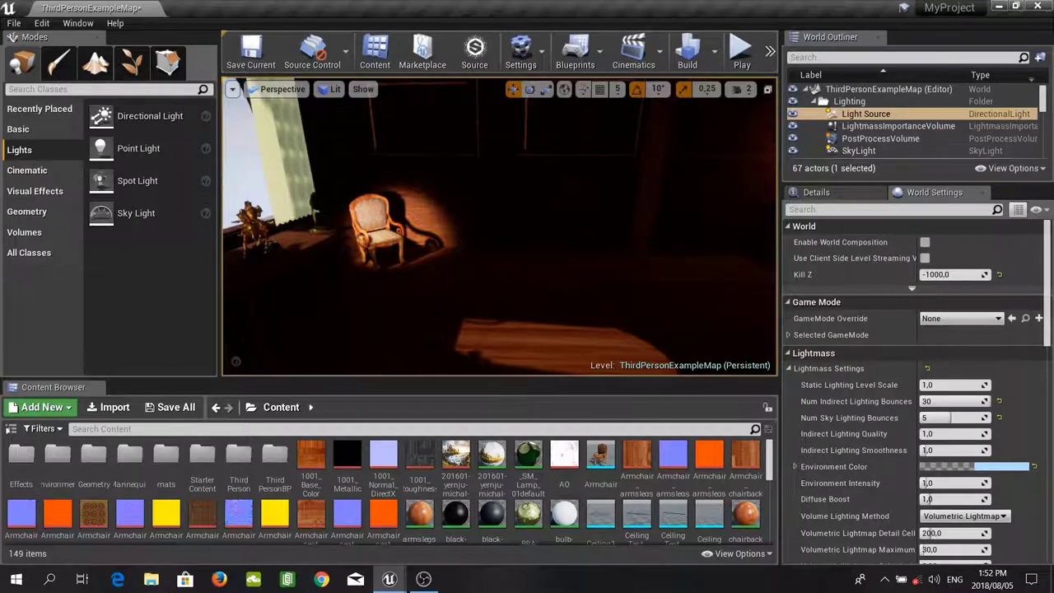
pyautogui.moveTo(499, 227)
pyautogui.mouseDown(button='right')
pyautogui.moveTo(576, 194)
pyautogui.moveTo(663, 191)
pyautogui.moveTo(684, 127)
pyautogui.moveTo(499, 227)
pyautogui.mouseUp(button='right')
pyautogui.moveTo(499, 227)
pyautogui.mouseDown(button='right')
pyautogui.moveTo(663, 239)
pyautogui.moveTo(676, 237)
pyautogui.moveTo(677, 205)
pyautogui.moveTo(533, 216)
pyautogui.mouseUp(button='right')
pyautogui.press('w')
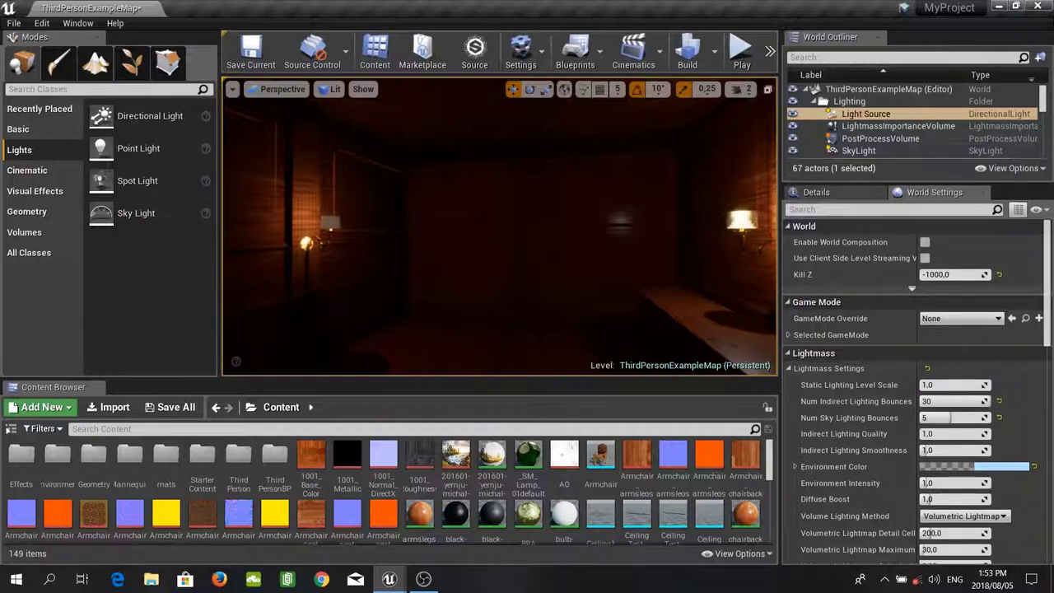
pyautogui.moveTo(500, 226); pyautogui.dragTo(305, 227, button='right')
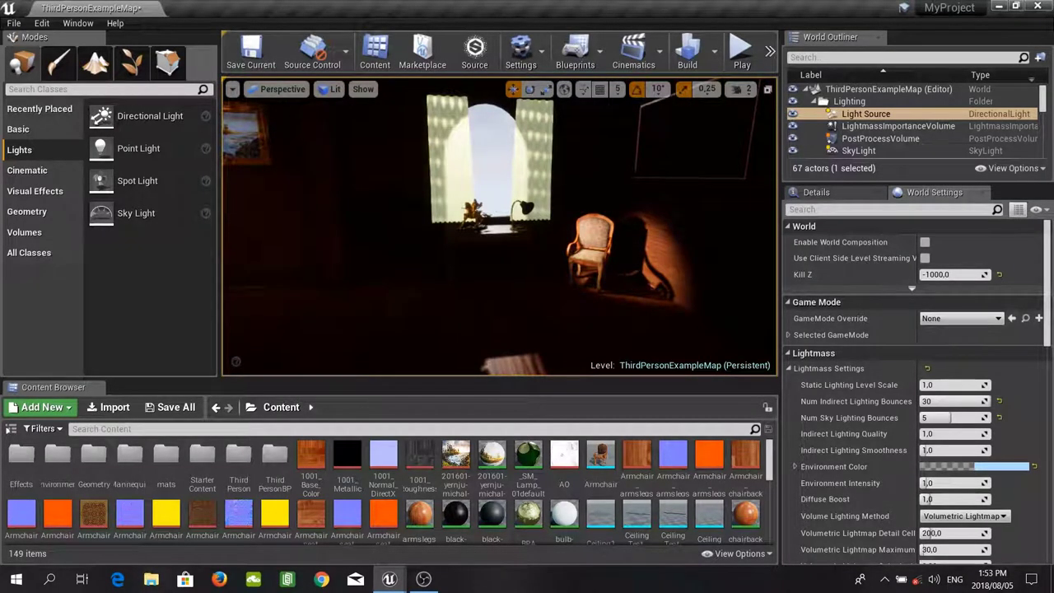
pyautogui.moveTo(499, 227); pyautogui.dragTo(544, 227, button='right')
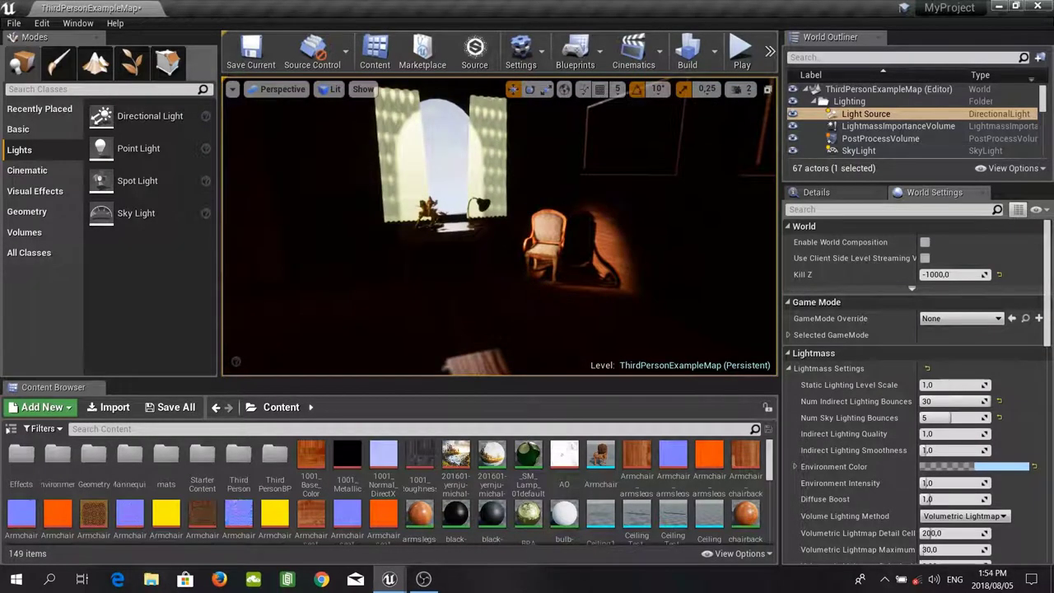